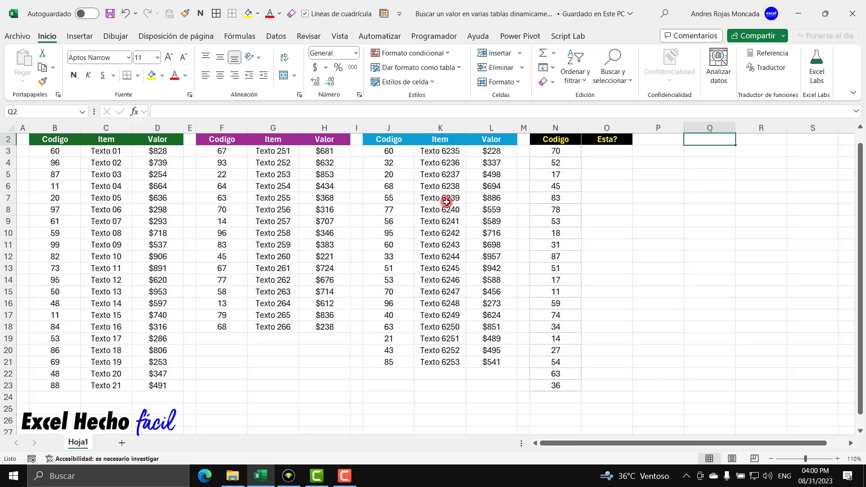
Examine the three Codigo, Item and Valor data ranges and the list of codes to look up
{"action": "left_click_drag", "start_coordinate": [63, 141], "coordinate": [164, 384]}
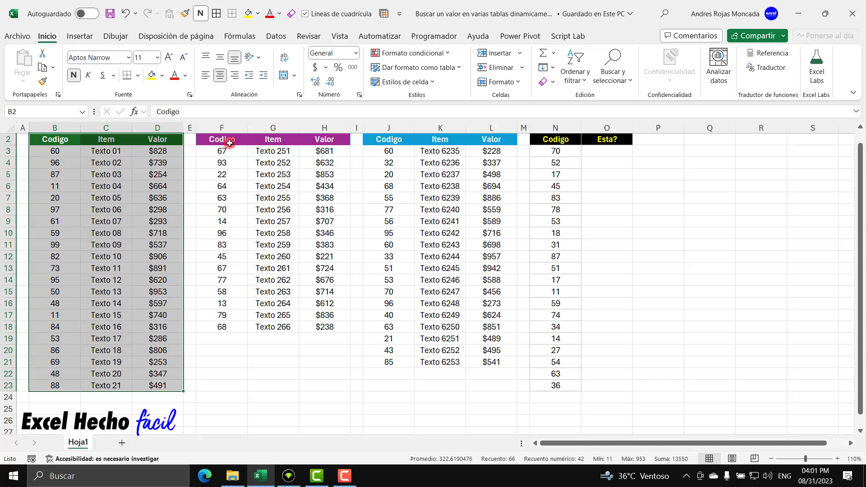
{"action": "left_click_drag", "start_coordinate": [222, 140], "coordinate": [326, 327]}
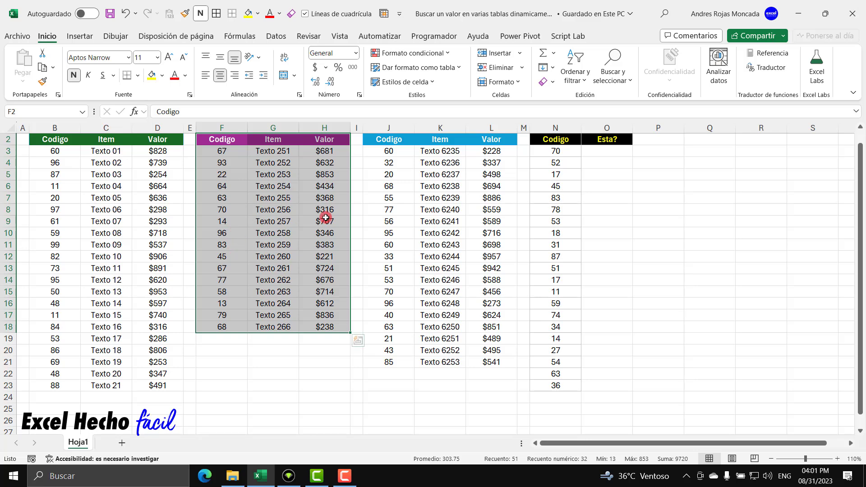
{"action": "left_click_drag", "start_coordinate": [385, 142], "coordinate": [487, 359]}
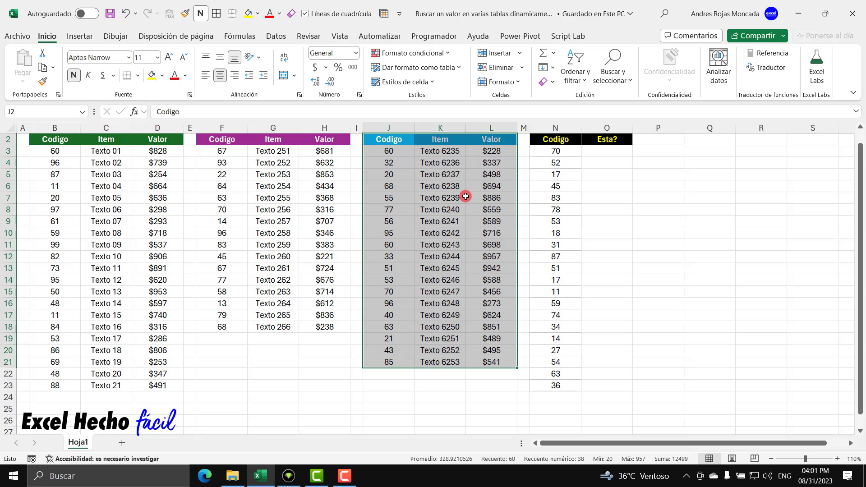
{"action": "left_click_drag", "start_coordinate": [543, 152], "coordinate": [539, 387]}
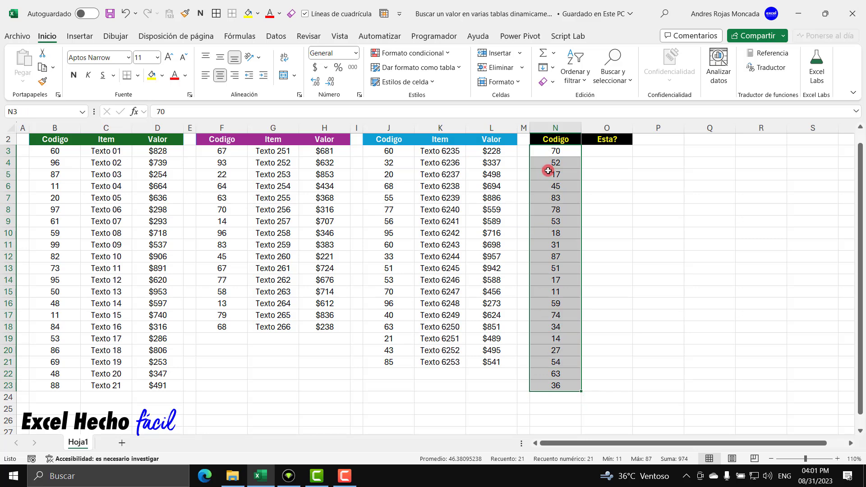
{"action": "left_click", "coordinate": [548, 152]}
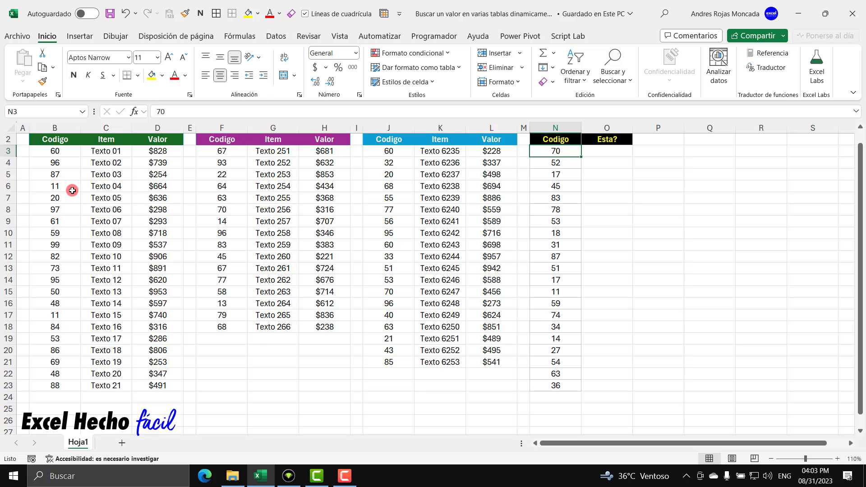
{"action": "left_click_drag", "start_coordinate": [54, 153], "coordinate": [59, 381]}
{"action": "left_click_drag", "start_coordinate": [106, 151], "coordinate": [95, 384]}
{"action": "left_click_drag", "start_coordinate": [145, 155], "coordinate": [162, 386]}
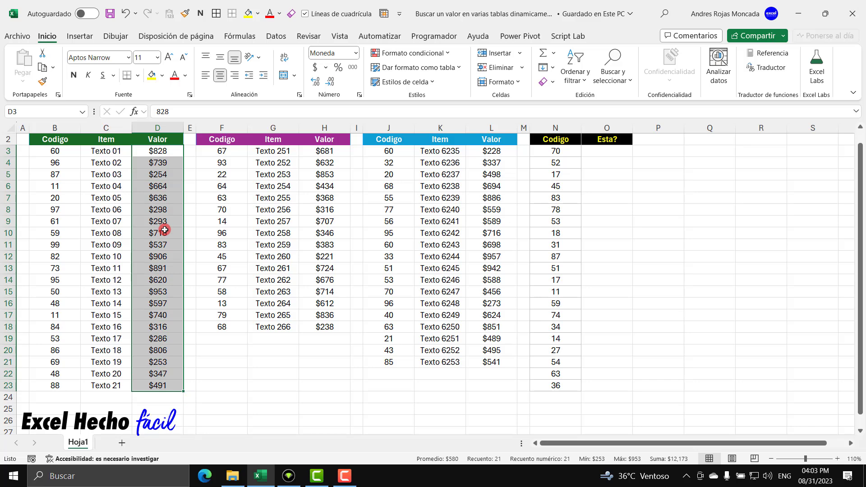
Convert the green-headed range B2:D23 into a table with headers and name it Ventas1
{"action": "left_click", "coordinate": [67, 139]}
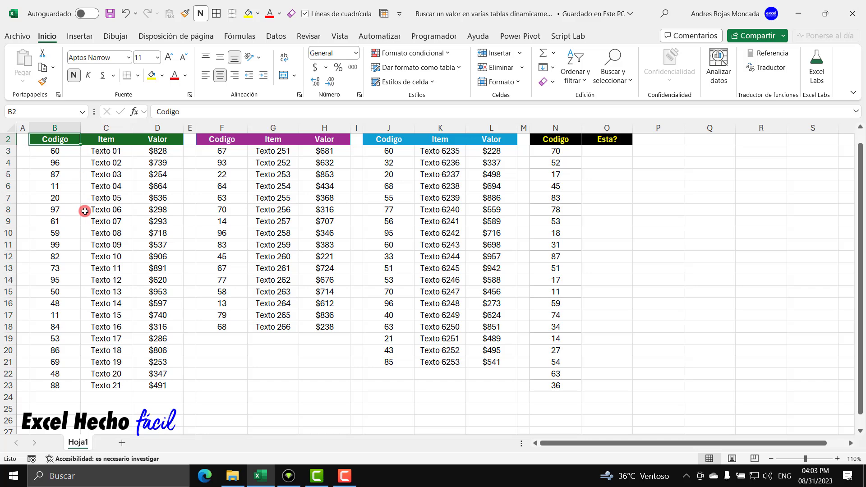
{"action": "key", "text": "ctrl+t"}
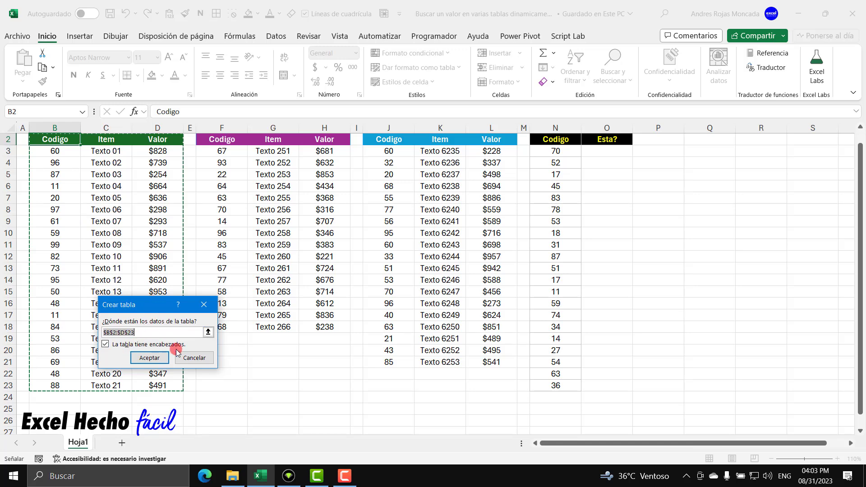
{"action": "left_click", "coordinate": [165, 357]}
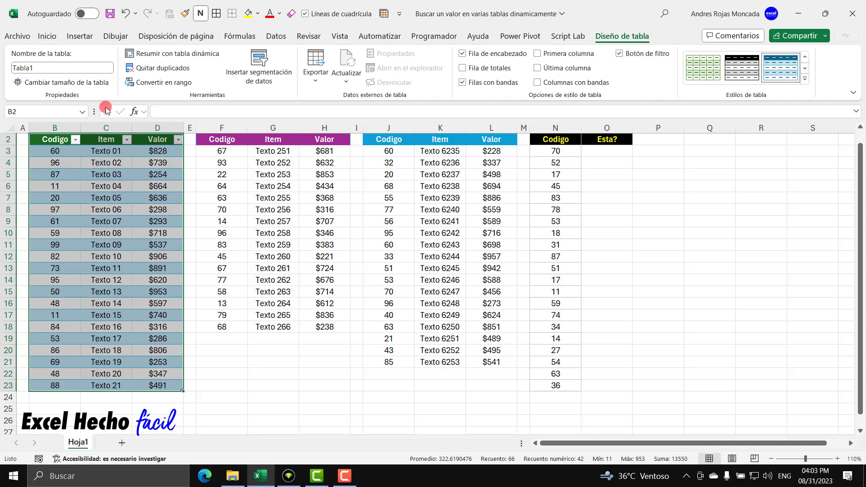
{"action": "left_click", "coordinate": [92, 67]}
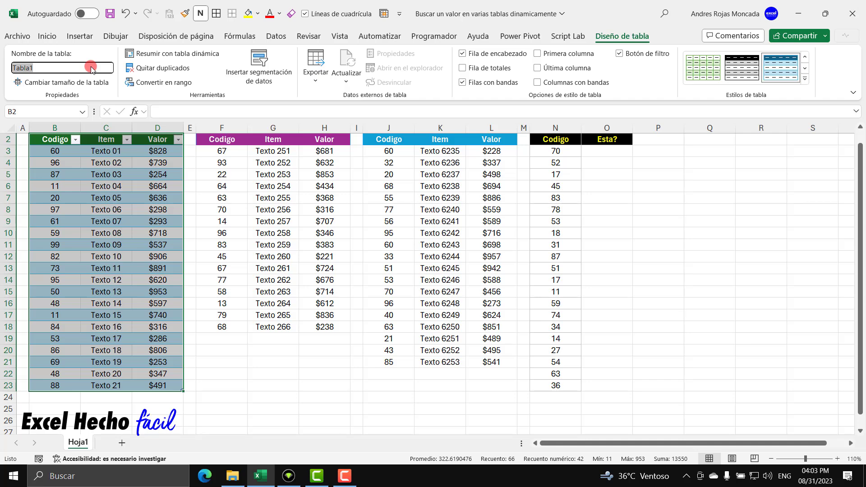
{"action": "type", "text": "Ventas1"}
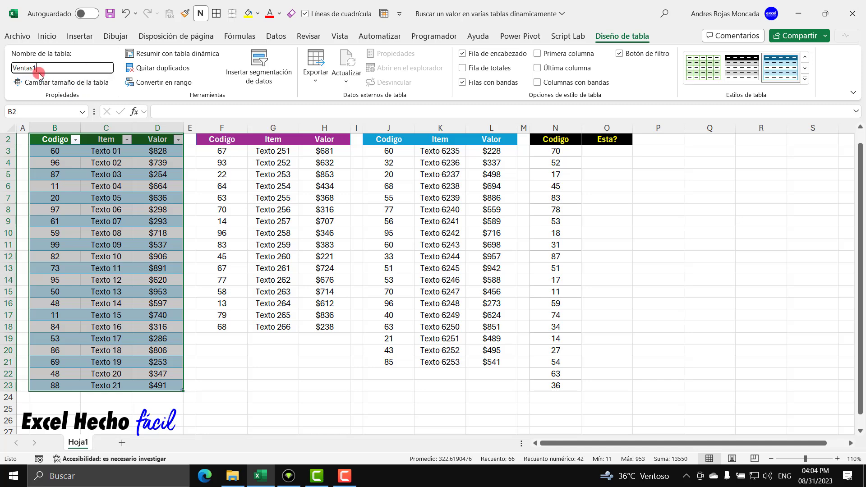
{"action": "left_click", "coordinate": [53, 130]}
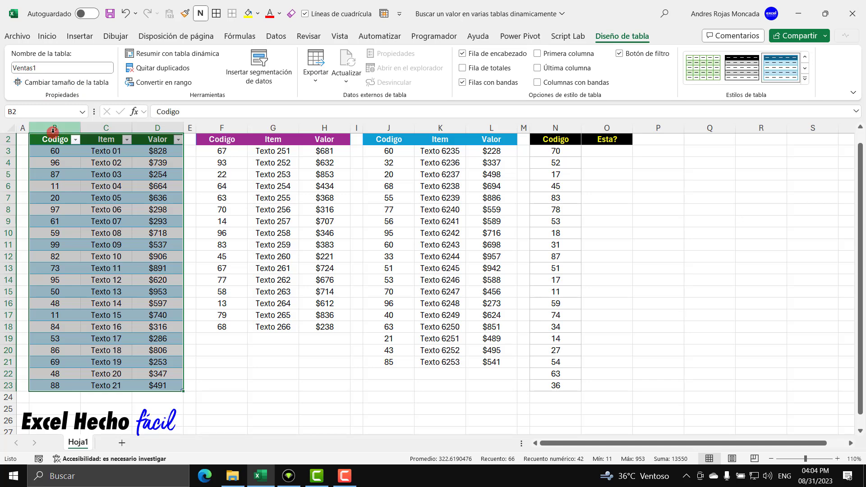
{"action": "left_click", "coordinate": [55, 138]}
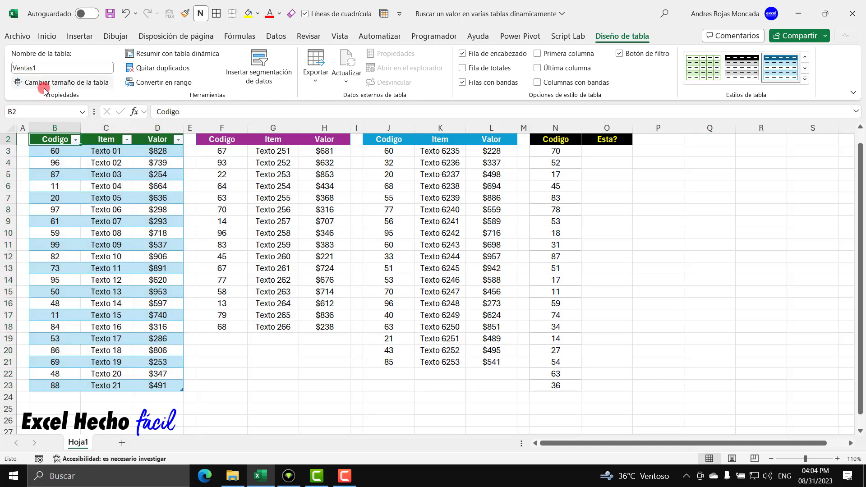
Convert the purple-headed range F2:H18 into a table with headers and name it Ventas2
{"action": "left_click", "coordinate": [235, 141]}
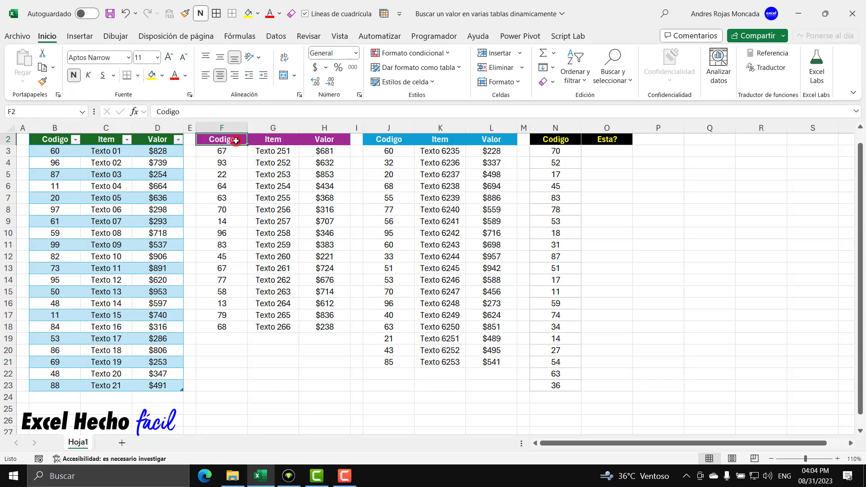
{"action": "key", "text": "ctrl+t"}
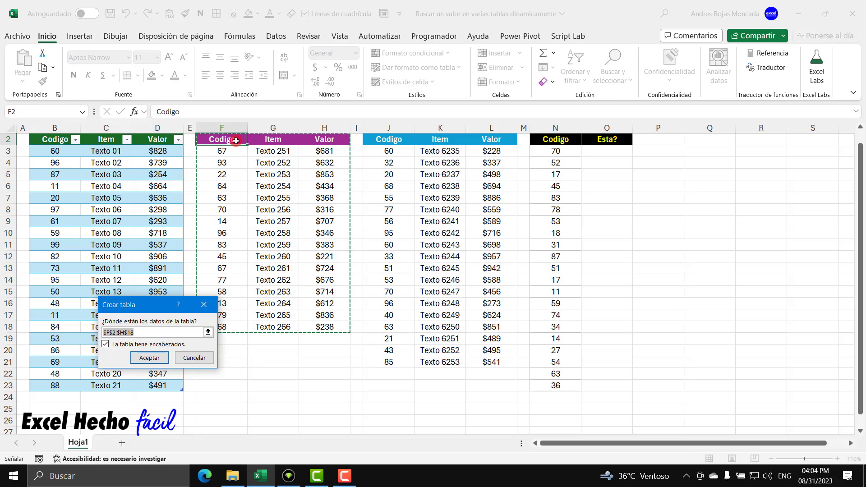
{"action": "key", "text": "Return"}
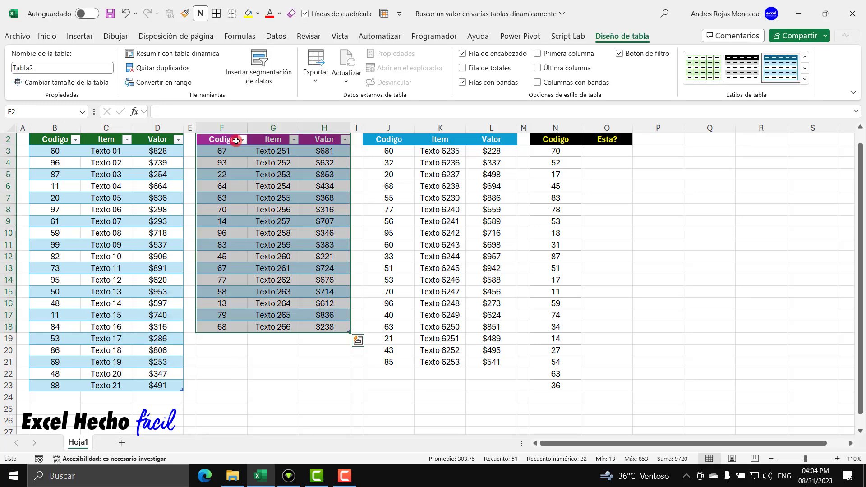
{"action": "left_click", "coordinate": [86, 69]}
{"action": "type", "text": "Vet"}
{"action": "key", "text": "BackSpace"}
{"action": "type", "text": "ntas"}
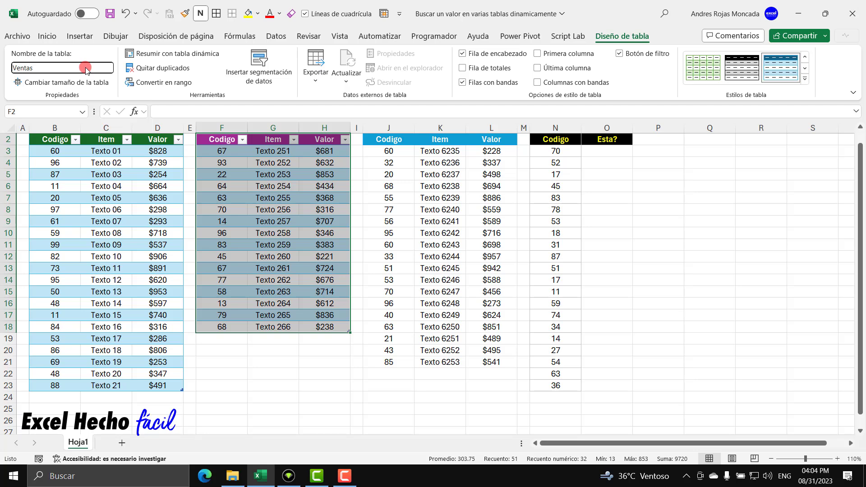
{"action": "type", "text": "2"}
{"action": "key", "text": "Return"}
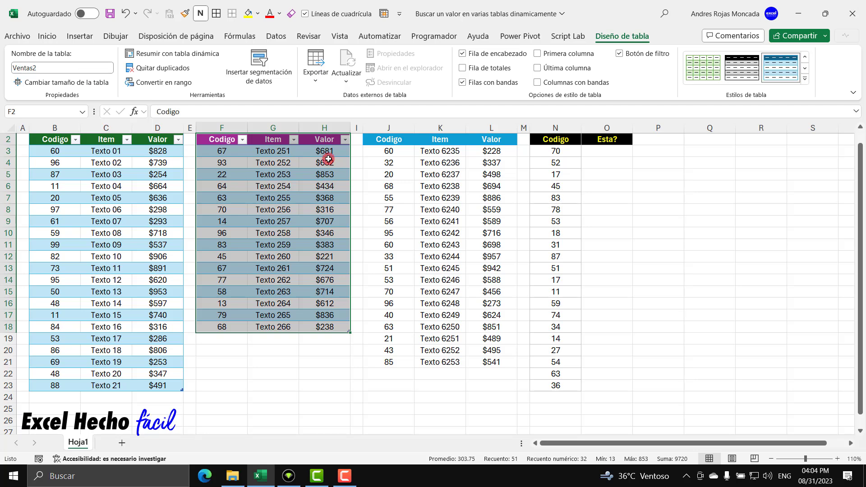
Convert the blue-headed range J2:L21 into a table with headers and name it Ventas3
{"action": "left_click", "coordinate": [374, 142]}
{"action": "key", "text": "ctrl+t"}
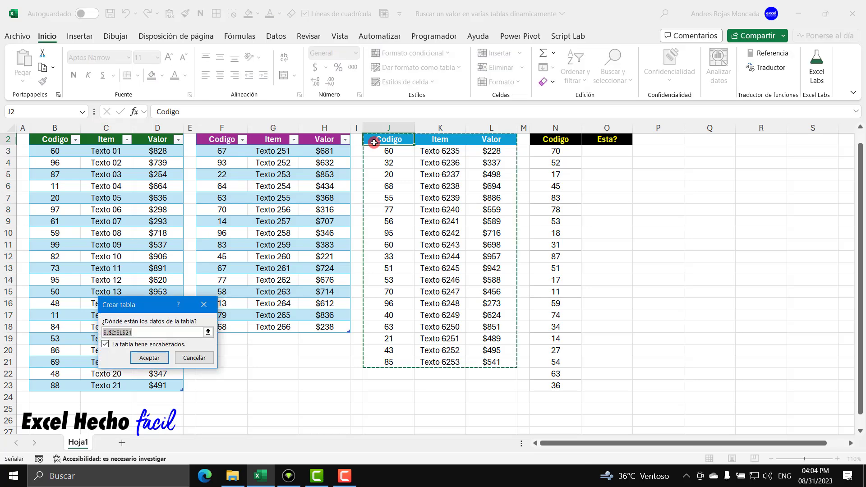
{"action": "key", "text": "Return"}
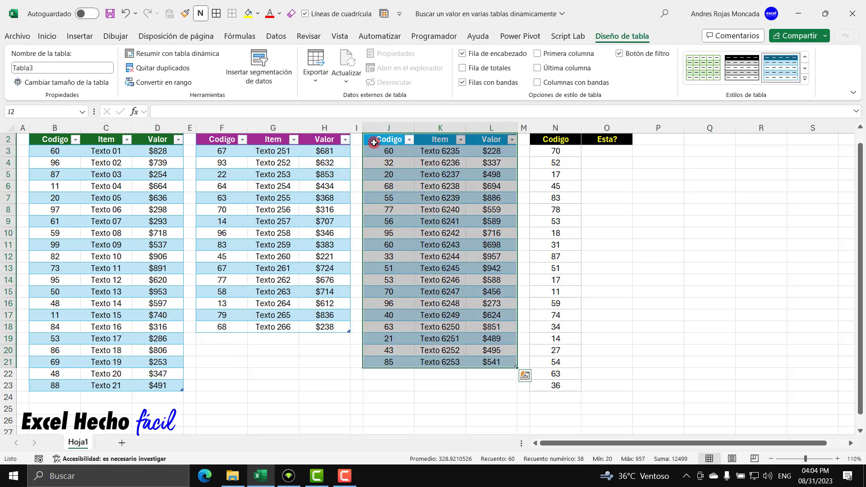
{"action": "left_click", "coordinate": [86, 70]}
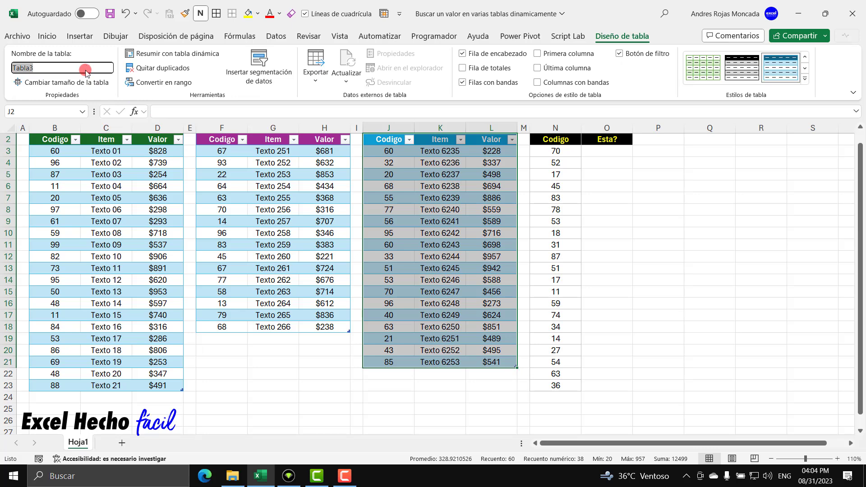
{"action": "type", "text": "Ventas3"}
{"action": "key", "text": "Return"}
Check the table names assigned to the green, purple and blue tables
{"action": "left_click", "coordinate": [55, 136]}
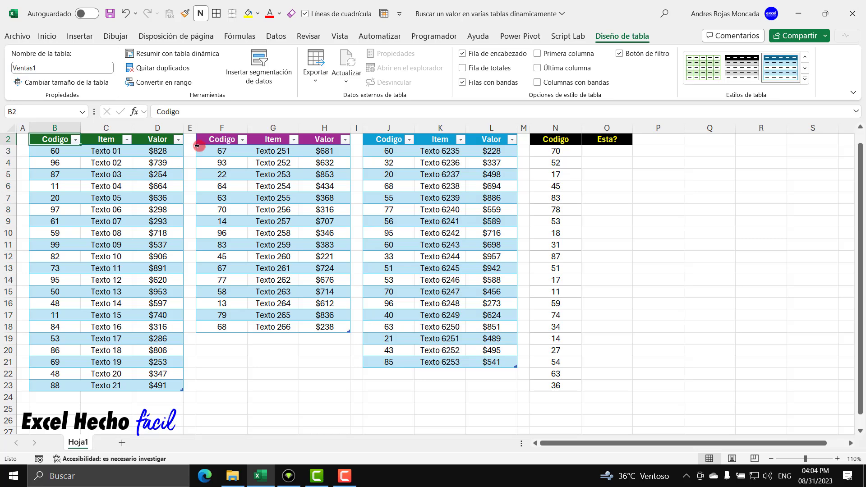
{"action": "left_click", "coordinate": [214, 142]}
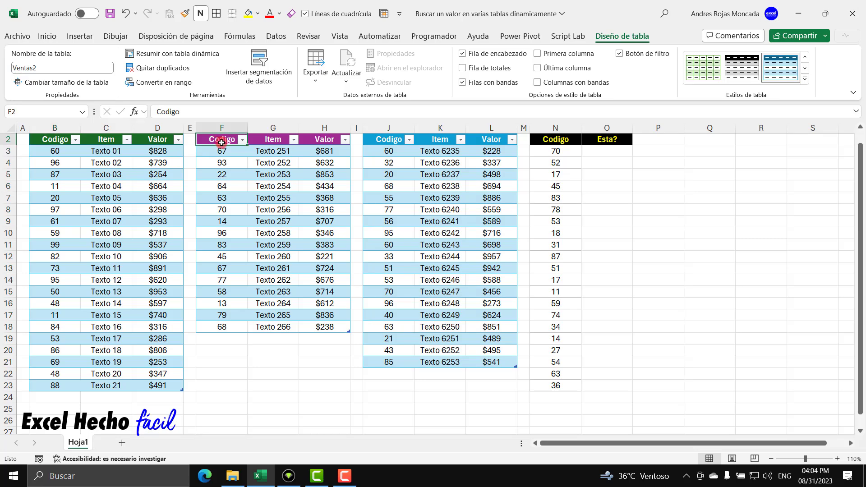
{"action": "left_click", "coordinate": [388, 141]}
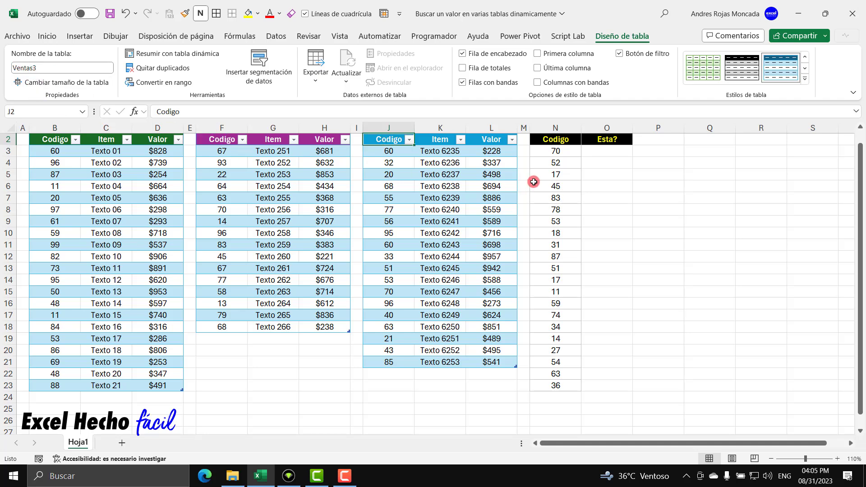
Start a LET formula in cell O3 under Esta? and declare its first variable as _compilado
{"action": "left_click", "coordinate": [606, 152]}
{"action": "type", "text": "="}
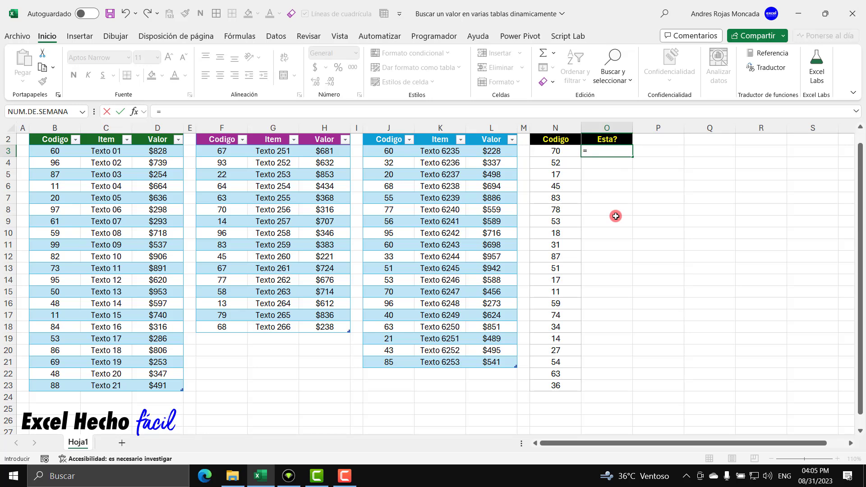
{"action": "type", "text": "LET(_"}
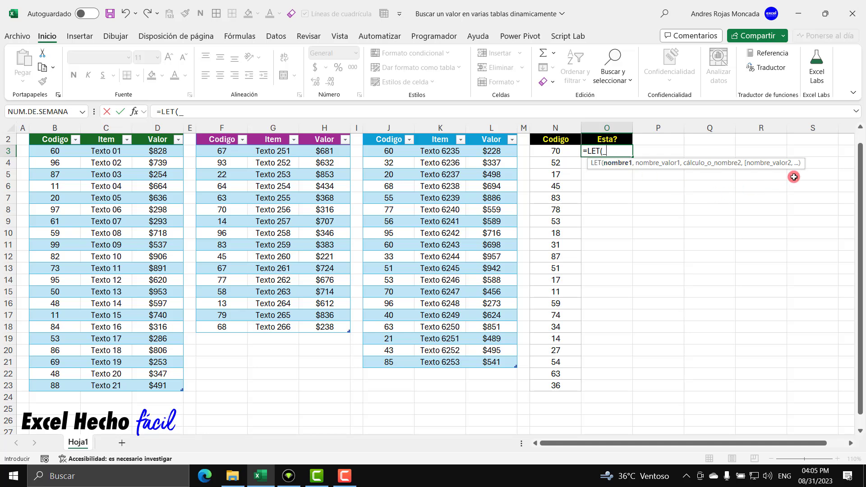
{"action": "left_click_drag", "start_coordinate": [802, 163], "coordinate": [778, 112]}
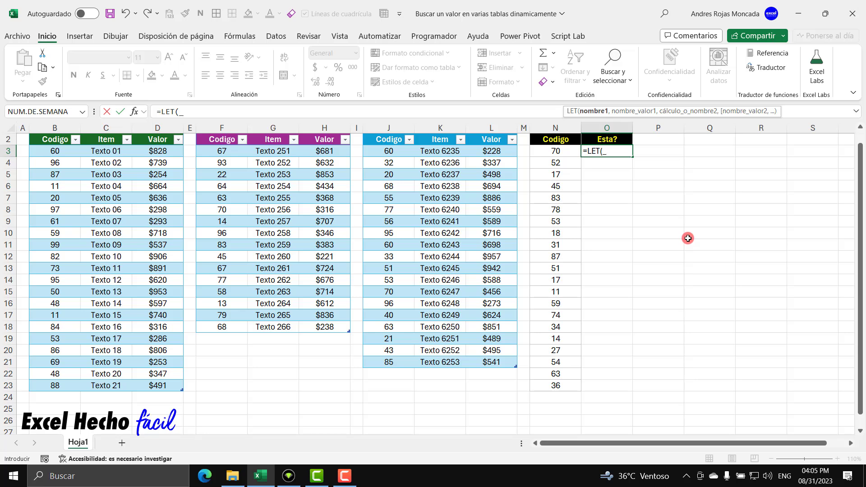
{"action": "left_click", "coordinate": [850, 443]}
{"action": "left_click", "coordinate": [850, 444]}
{"action": "left_click", "coordinate": [850, 443]}
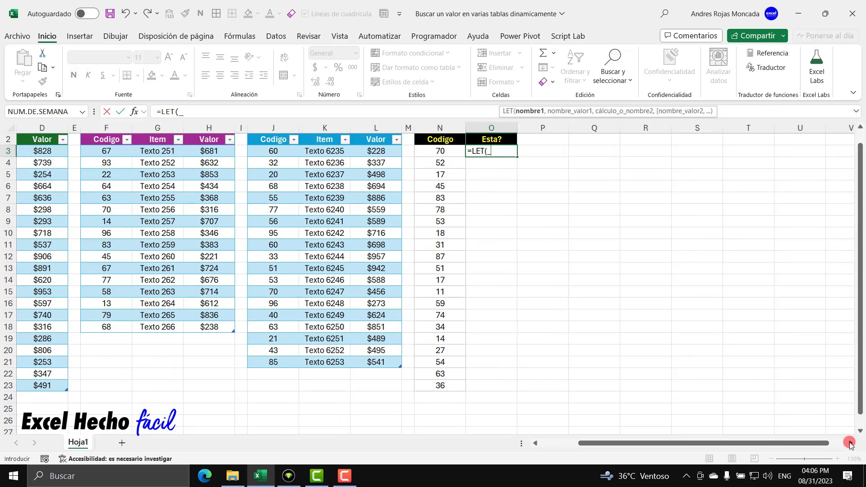
{"action": "left_click", "coordinate": [849, 443]}
{"action": "left_click", "coordinate": [850, 444]}
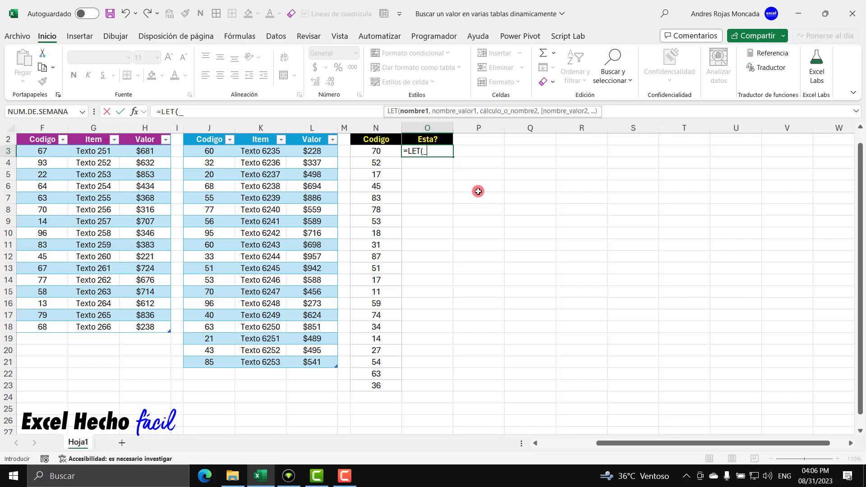
{"action": "type", "text": "compilado,"}
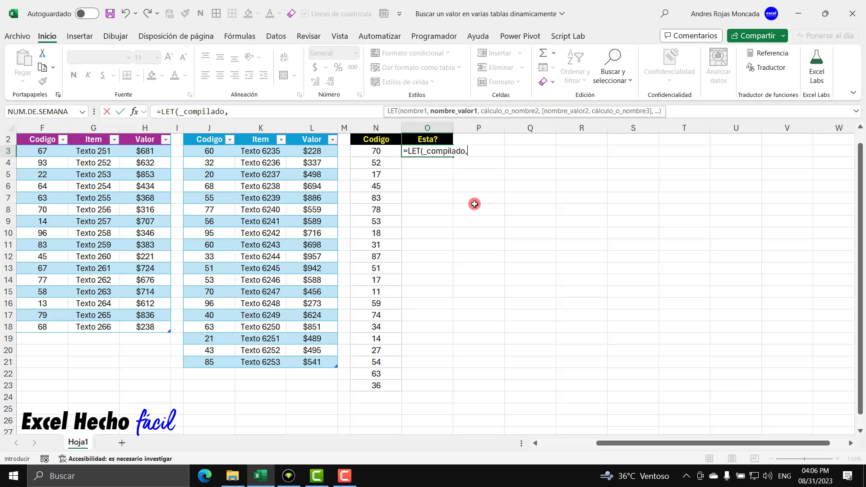
Assign _compilado a REDUCE function with an empty text ("") initial value and SECUENCIA(3) as its array
{"action": "type", "text": "redu"}
{"action": "key", "text": "Tab"}
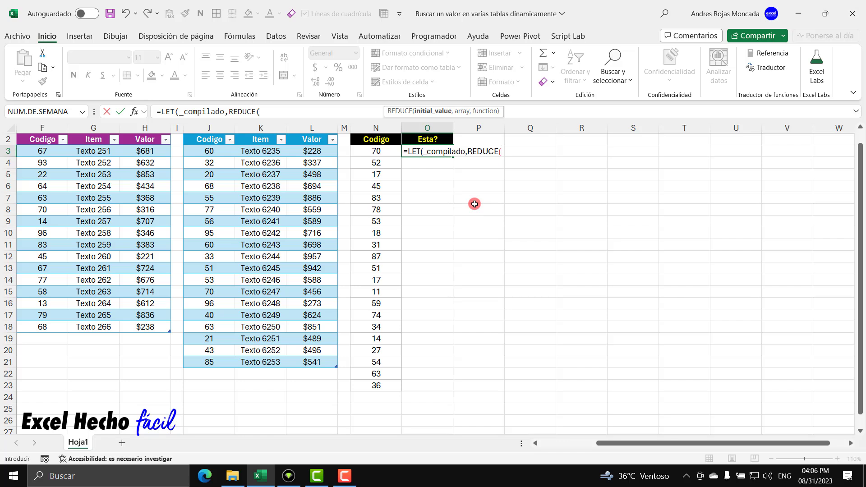
{"action": "type", "text": "\""}
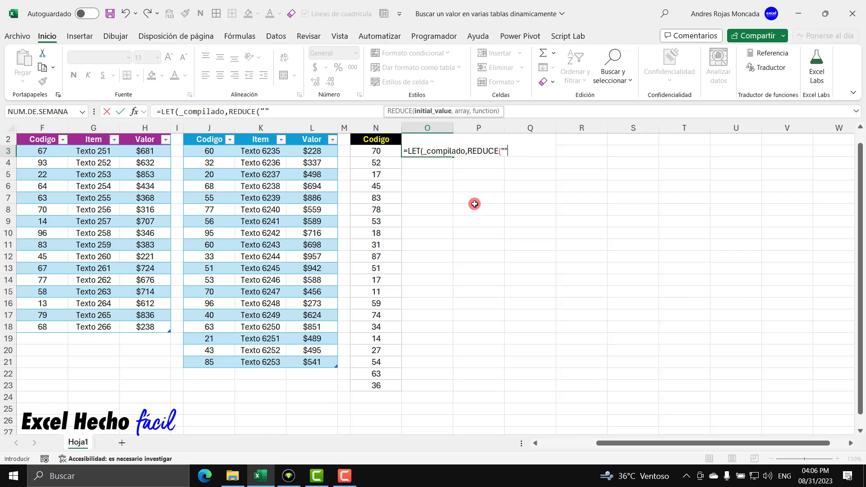
{"action": "type", "text": "\","}
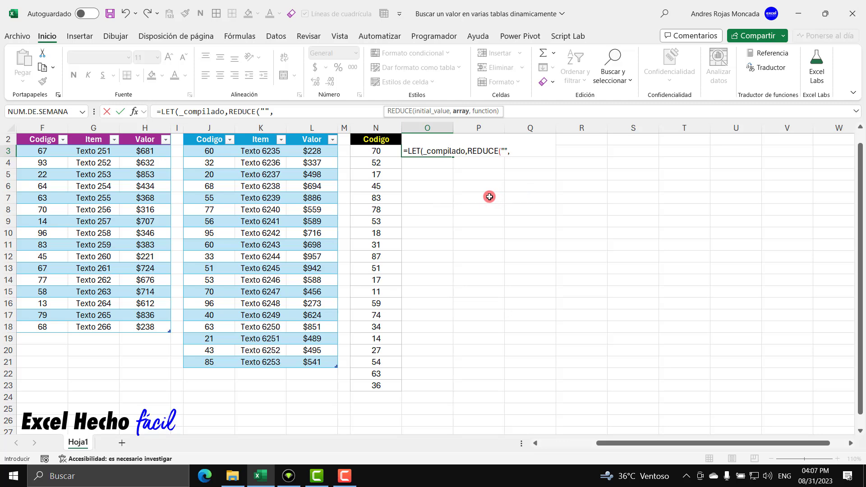
{"action": "type", "text": "secu"}
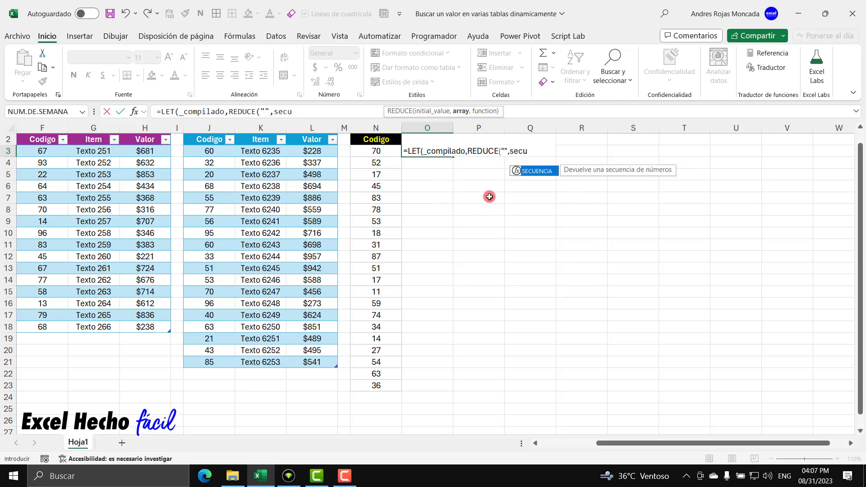
{"action": "key", "text": "Tab"}
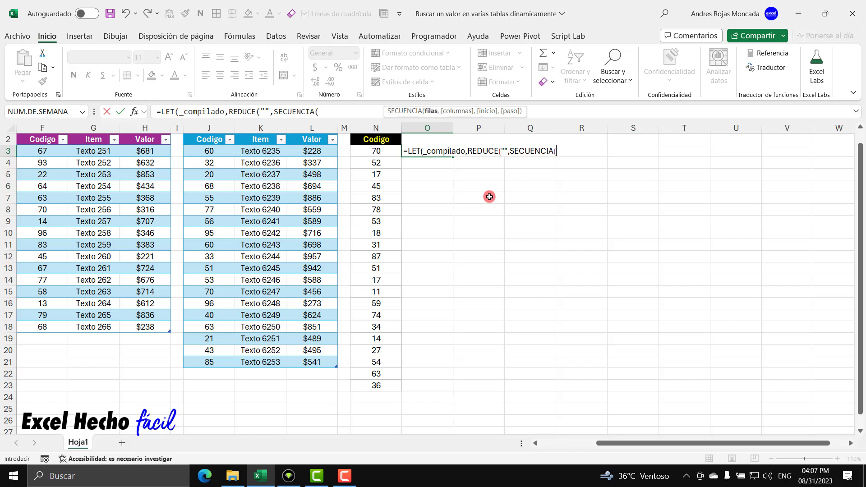
{"action": "type", "text": "3"}
{"action": "type", "text": ")"}
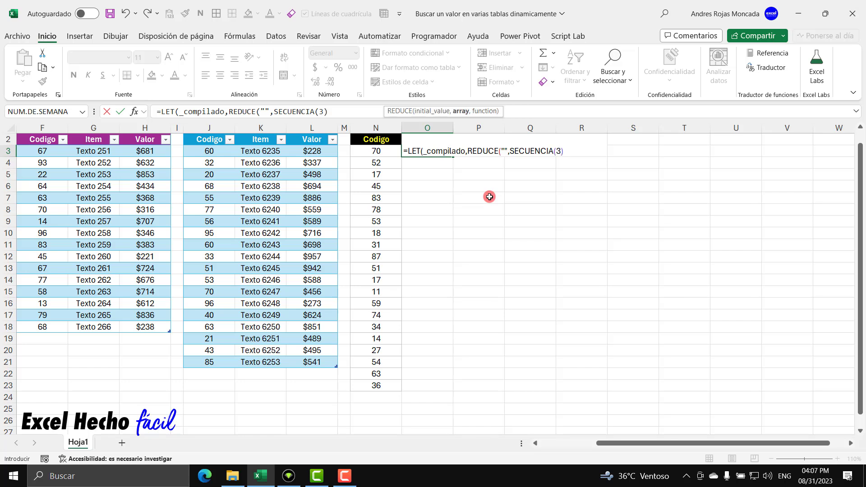
Evaluate SECUENCIA(3) in place to inspect the array it generates, and restore the function in the formula
{"action": "double_click", "coordinate": [558, 151]}
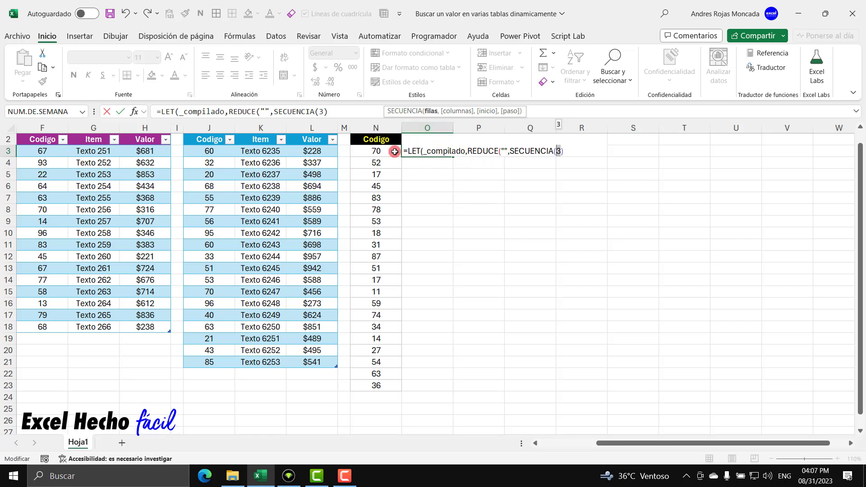
{"action": "left_click_drag", "start_coordinate": [564, 151], "coordinate": [510, 156]}
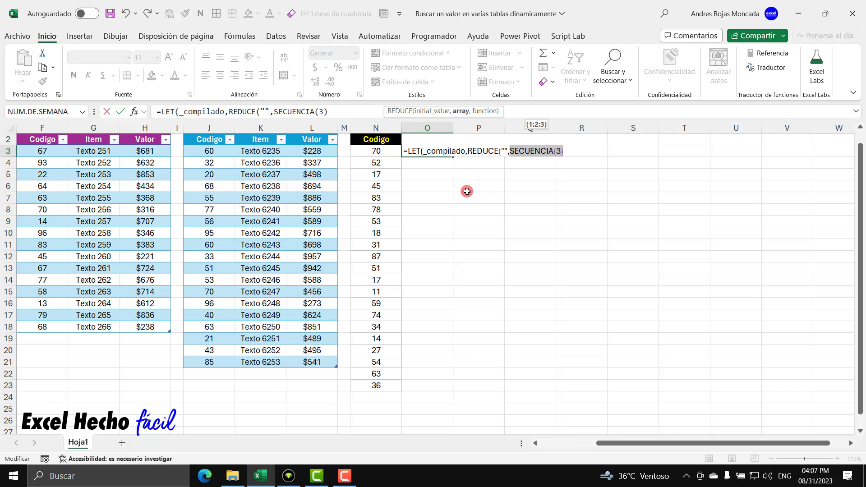
{"action": "key", "text": "F9"}
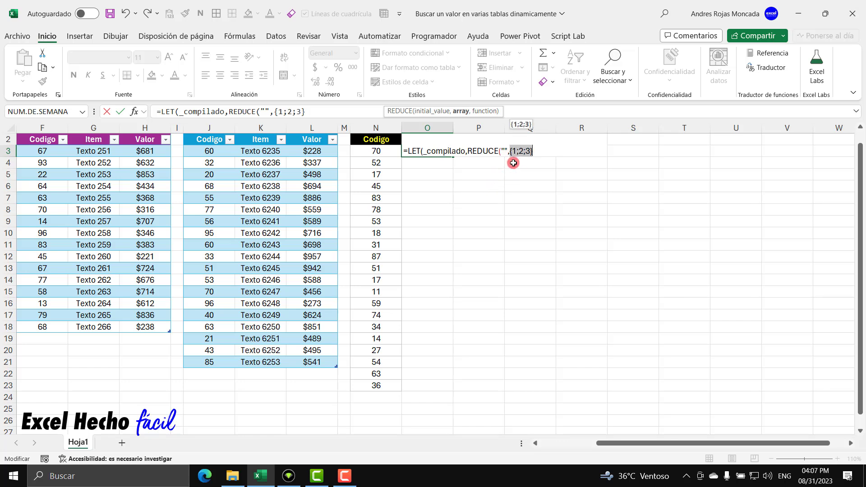
{"action": "key", "text": "ctrl+z"}
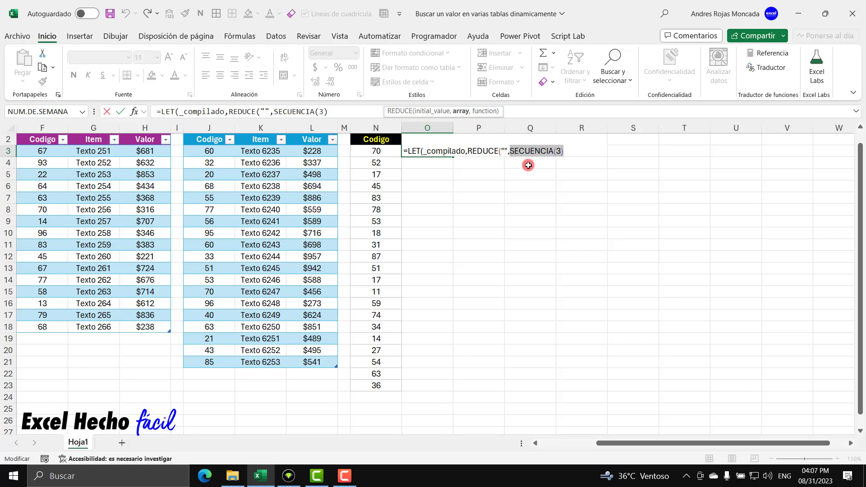
{"action": "left_click", "coordinate": [558, 153]}
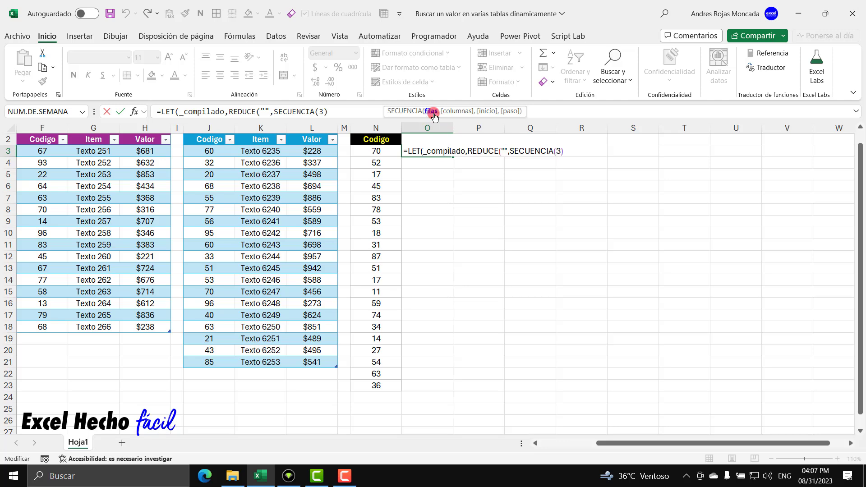
Add a LAMBDA as the REDUCE function argument, with the parameters _acu and _ind
{"action": "left_click", "coordinate": [566, 151]}
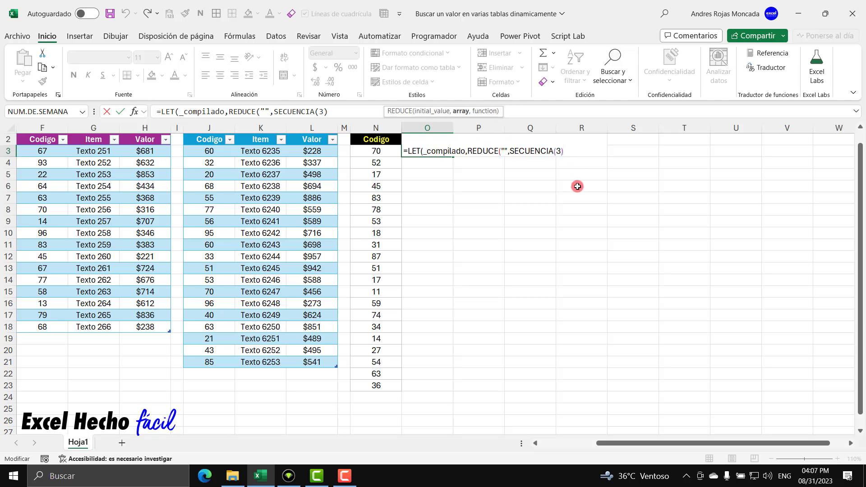
{"action": "type", "text": ",LAMBDA("}
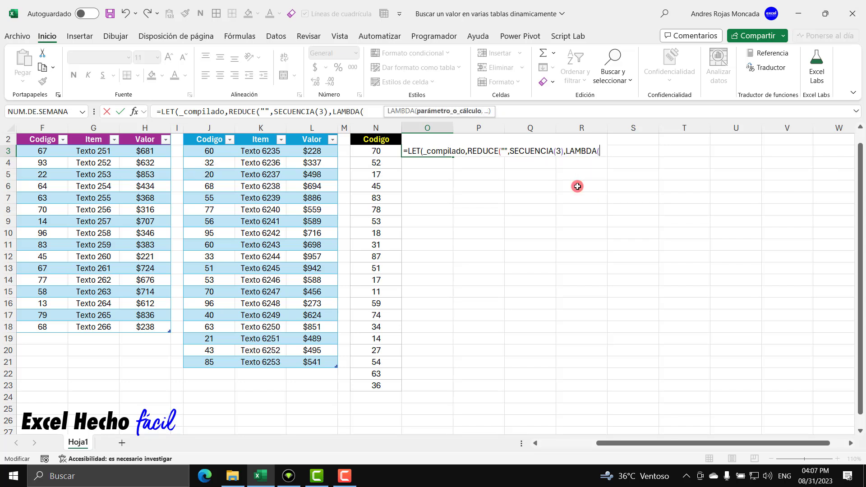
{"action": "type", "text": "_acu"}
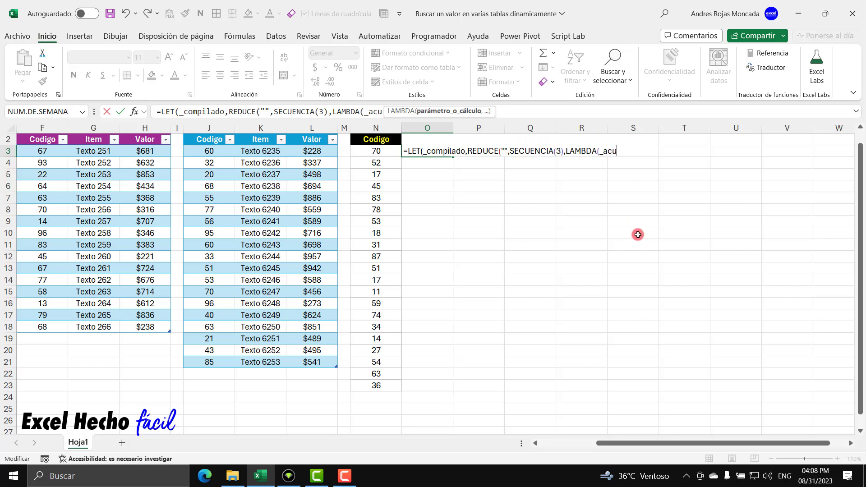
{"action": "type", "text": ","}
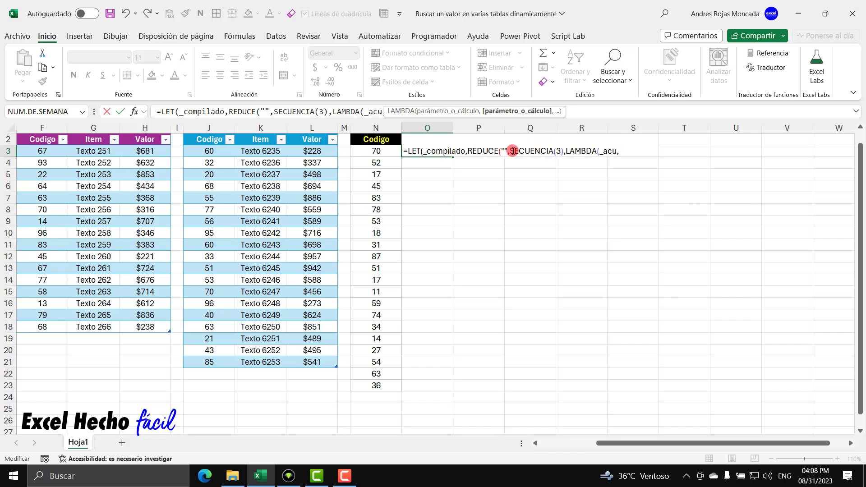
{"action": "type", "text": "_"}
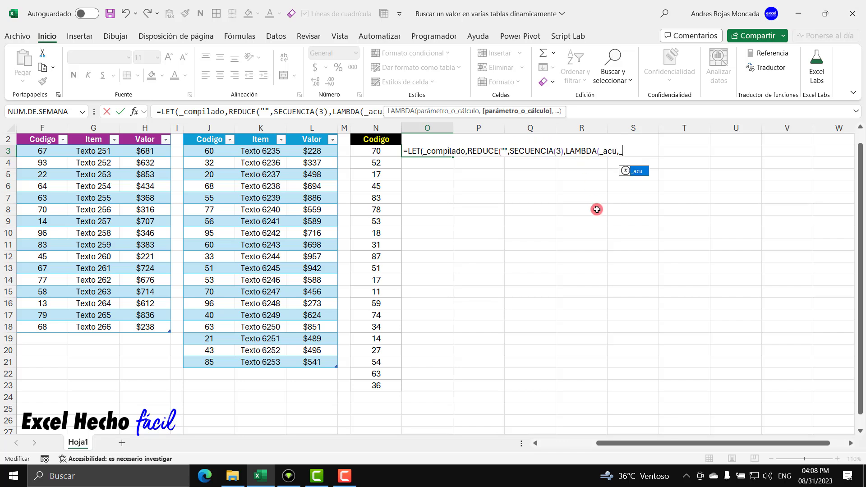
{"action": "type", "text": "ind,"}
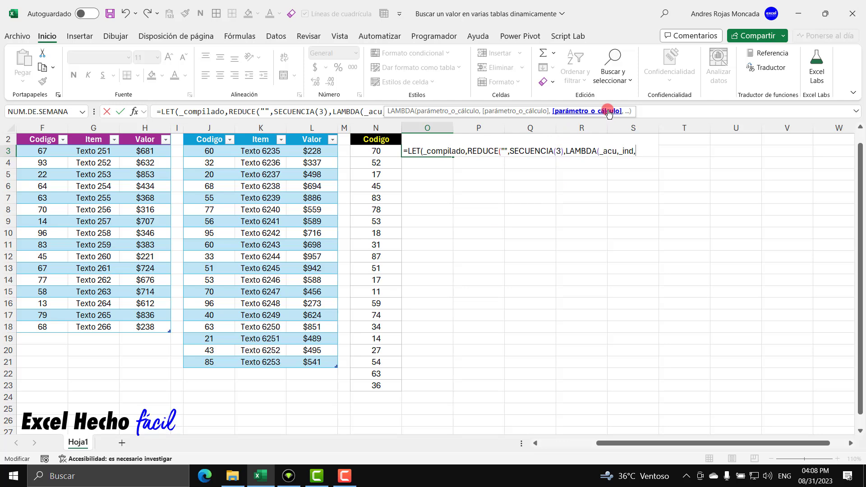
Start a nested LET as the LAMBDA's calculation and declare its first variable as _tabla
{"action": "type", "text": "LET("}
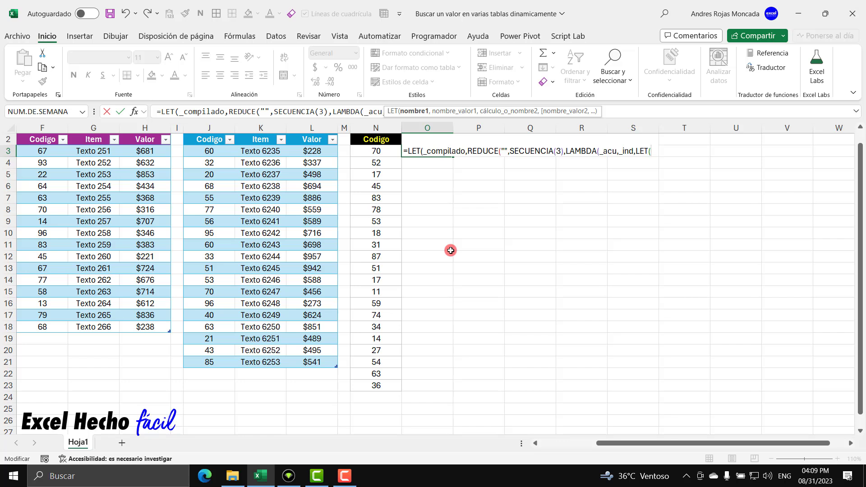
{"action": "type", "text": "_tablas"}
{"action": "key", "text": "BackSpace"}
{"action": "type", "text": ","}
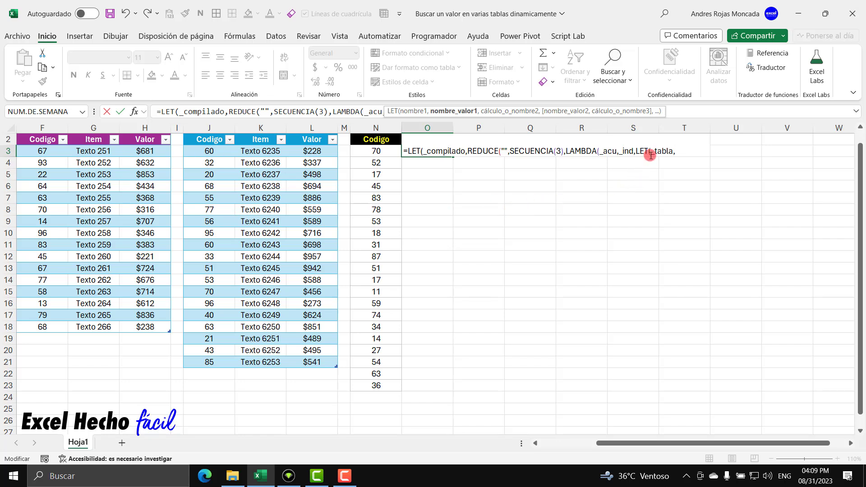
{"action": "left_click_drag", "start_coordinate": [649, 153], "coordinate": [672, 152]}
{"action": "left_click", "coordinate": [677, 152]}
Define the value of _tabla as INDIRECTO("Ventas"&_ind) to refer to each sales table by index
{"action": "type", "text": "indi"}
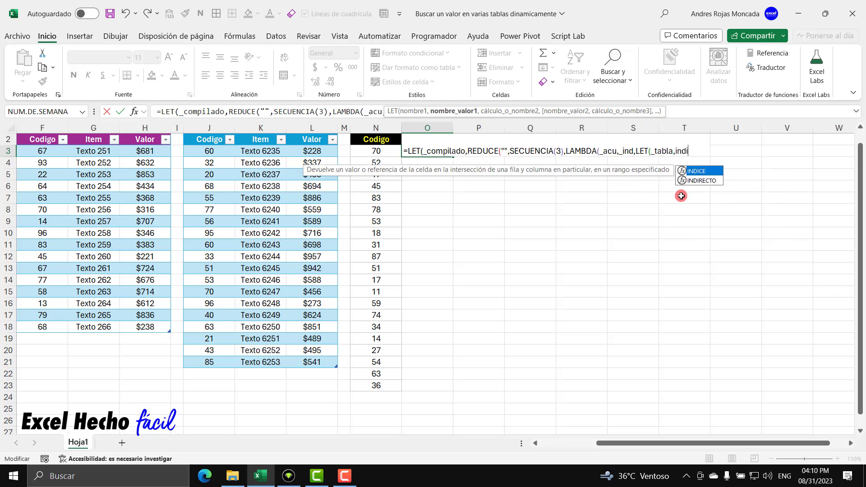
{"action": "key", "text": "Down"}
{"action": "key", "text": "Tab"}
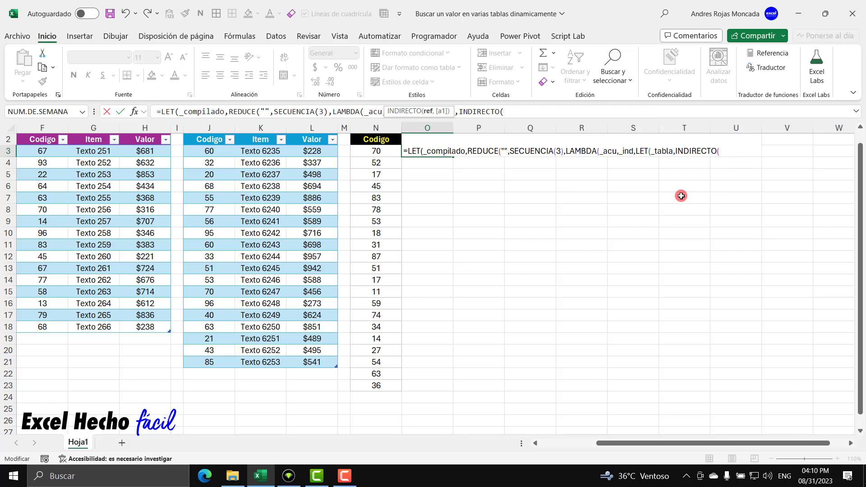
{"action": "type", "text": "\"Ventas\"&_ind"}
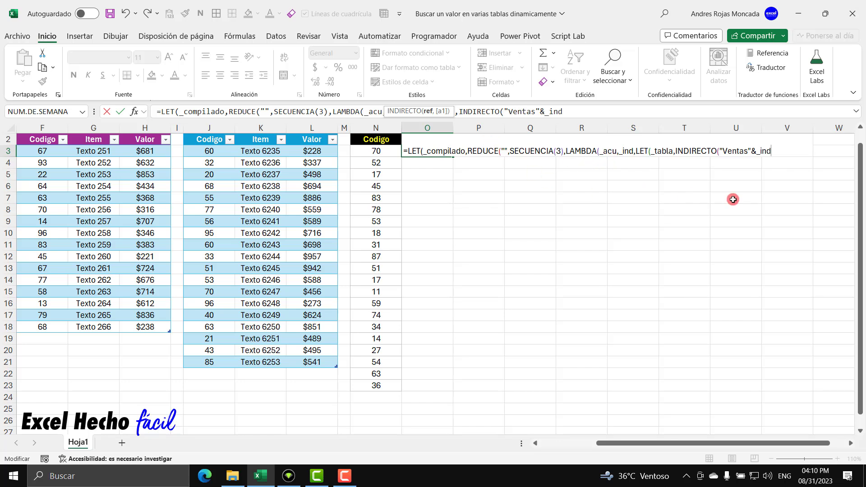
{"action": "type", "text": ")"}
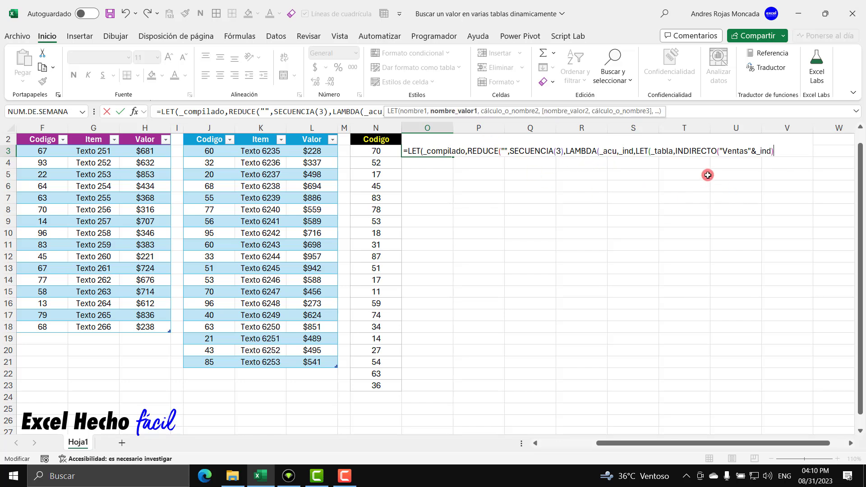
{"action": "left_click_drag", "start_coordinate": [676, 151], "coordinate": [773, 154]}
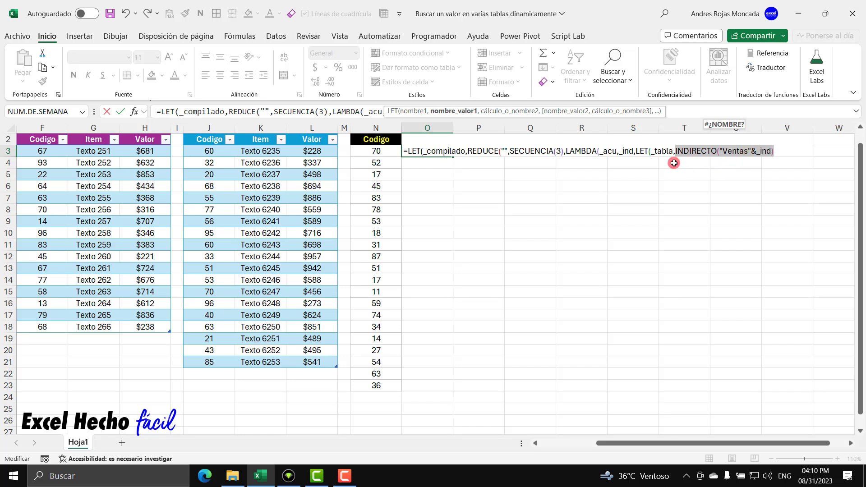
{"action": "left_click_drag", "start_coordinate": [673, 151], "coordinate": [653, 151]}
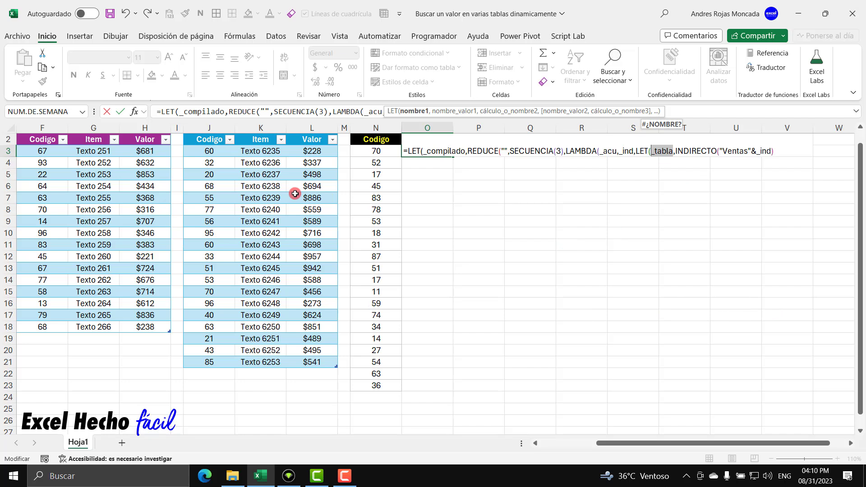
{"action": "left_click", "coordinate": [784, 151]}
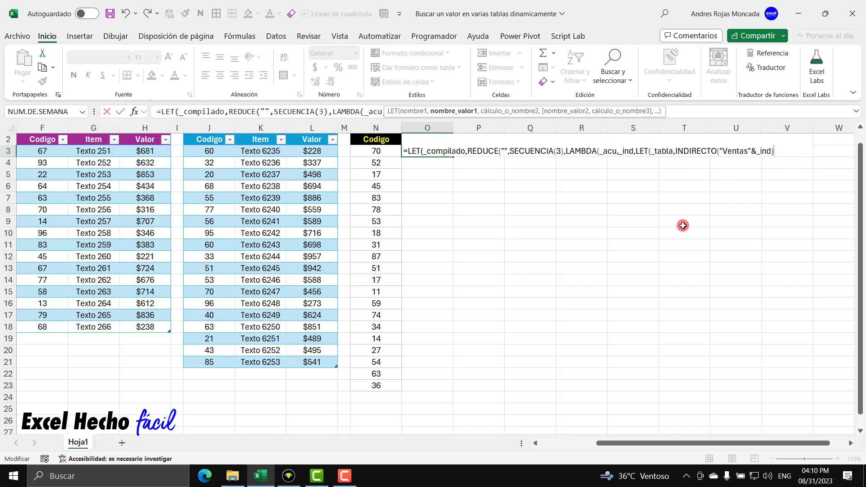
Declare a second nested LET variable named _colnueva and give it the value FILAS(_tabla)
{"action": "type", "text": ","}
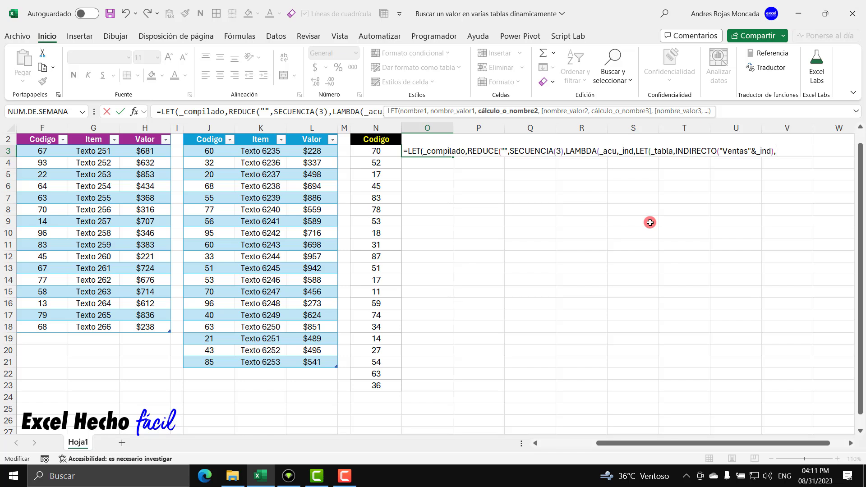
{"action": "type", "text": "_colnuevea,"}
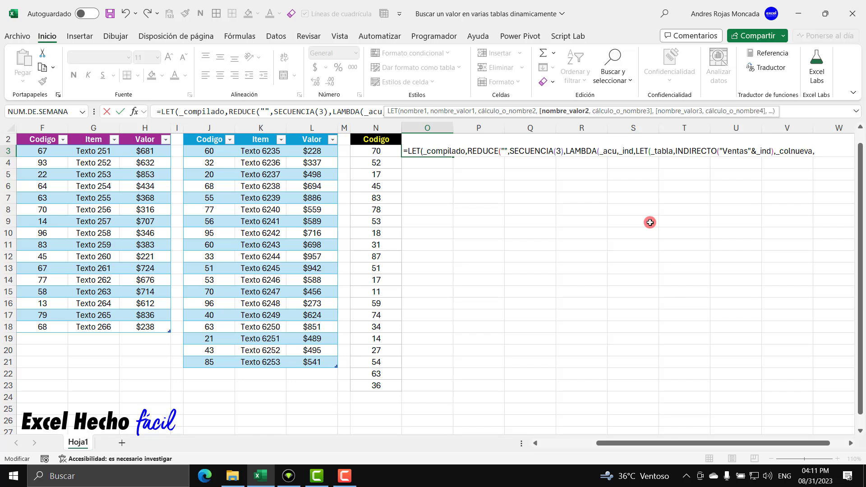
{"action": "type", "text": "fil"}
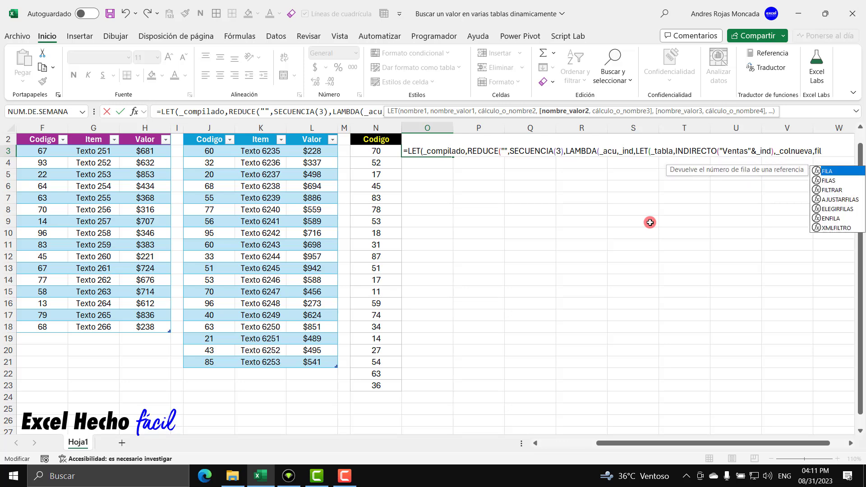
{"action": "key", "text": "Down"}
{"action": "key", "text": "Tab"}
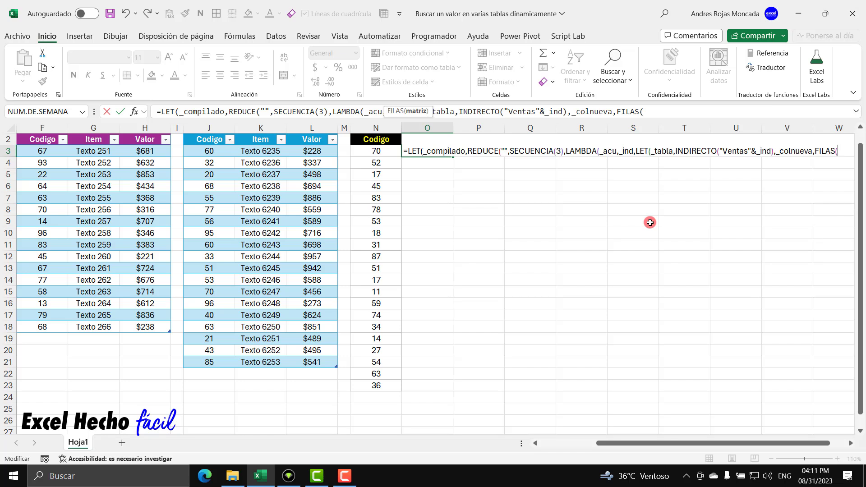
{"action": "type", "text": "_"}
{"action": "key", "text": "Down"}
{"action": "key", "text": "Down"}
{"action": "key", "text": "Tab"}
{"action": "type", "text": ")"}
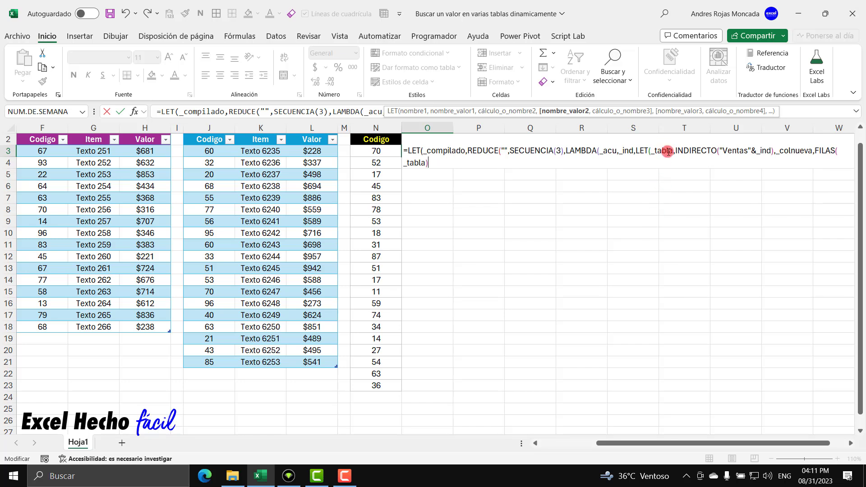
Wrap the FILAS(_tabla) expression of _colnueva in SECUENCIA to form SECUENCIA(FILAS(_tabla))
{"action": "left_click_drag", "start_coordinate": [815, 151], "coordinate": [434, 164]}
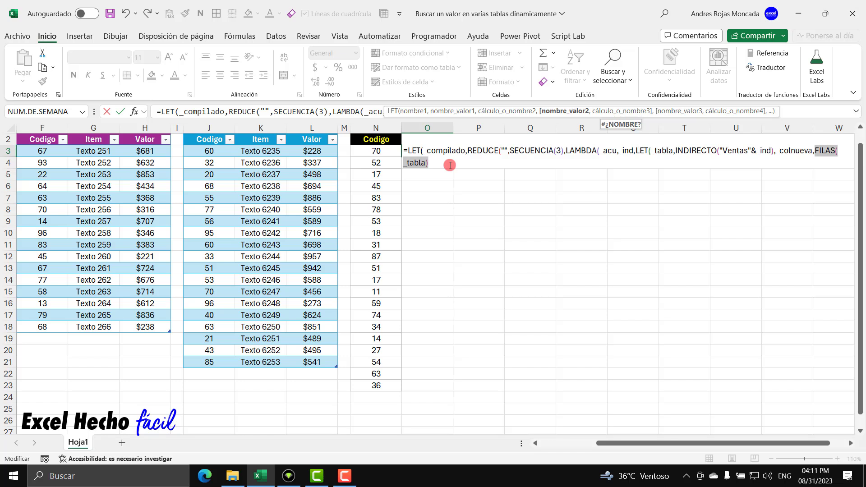
{"action": "left_click", "coordinate": [814, 151]}
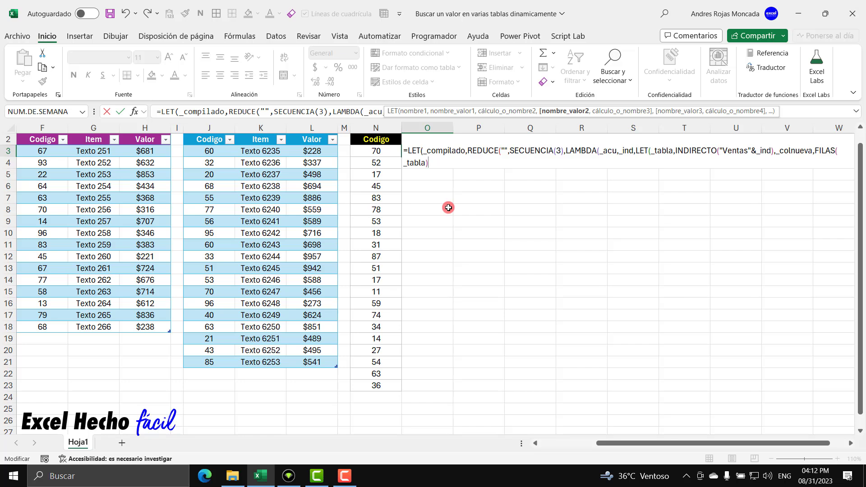
{"action": "left_click", "coordinate": [814, 150]}
{"action": "type", "text": "secu"}
{"action": "key", "text": "Tab"}
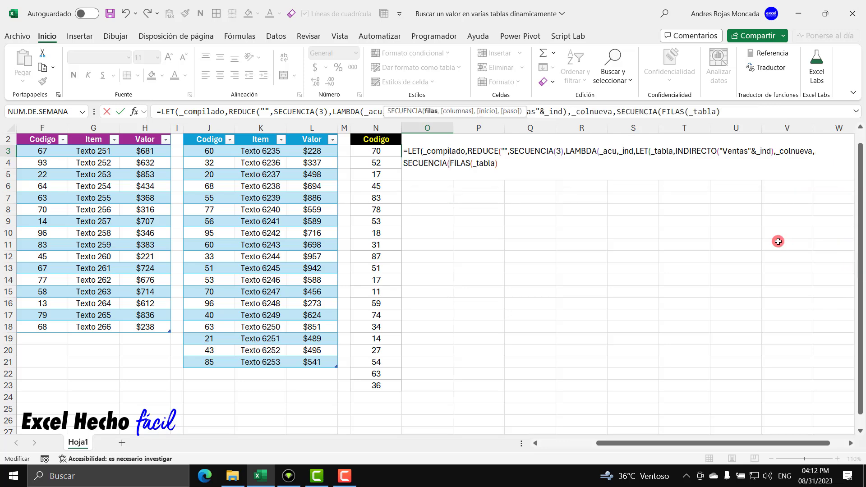
{"action": "left_click", "coordinate": [502, 165]}
{"action": "type", "text": ")"}
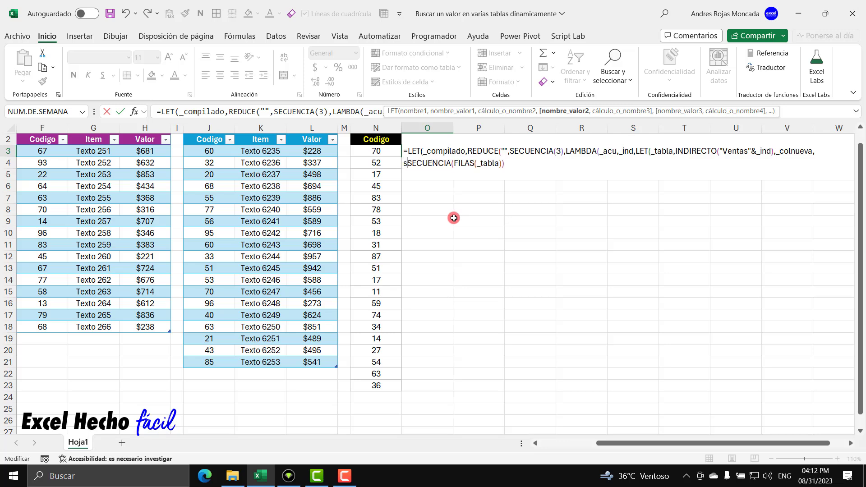
Wrap the SECUENCIA(FILAS(_tabla)) value of _colnueva in SI, with "Tabla"&_ind as the value if true
{"action": "type", "text": "SI("}
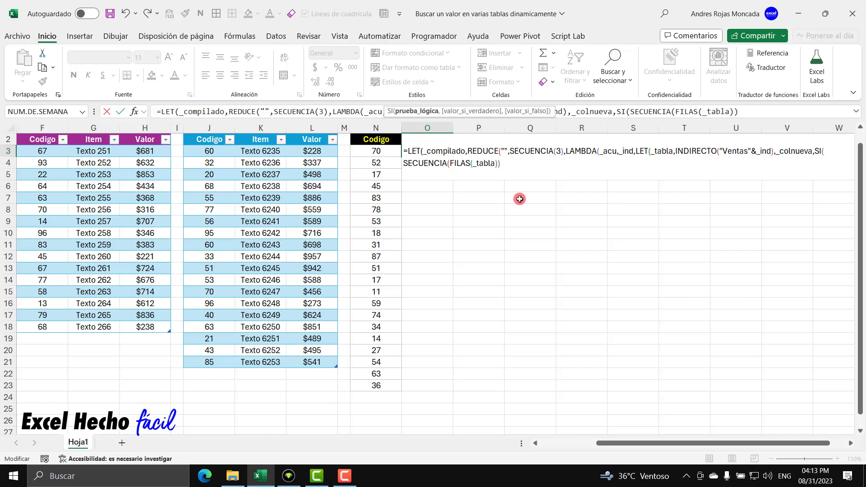
{"action": "type", "text": "),"}
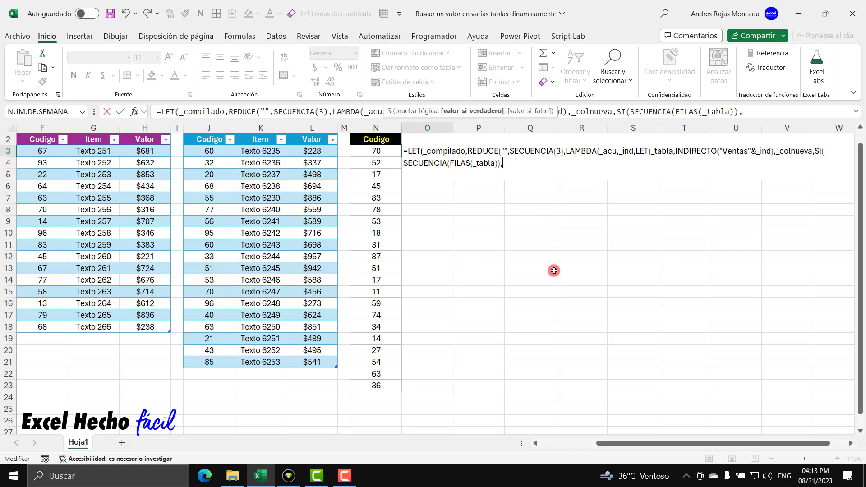
{"action": "type", "text": "Ventas"}
{"action": "key", "text": "BackSpace"}
{"action": "key", "text": "BackSpace"}
{"action": "key", "text": "BackSpace"}
{"action": "key", "text": "BackSpace"}
{"action": "key", "text": "BackSpace"}
{"action": "key", "text": "BackSpace"}
{"action": "type", "text": "Tabla"}
{"action": "key", "text": "BackSpace"}
{"action": "type", "text": "\"&_ind"}
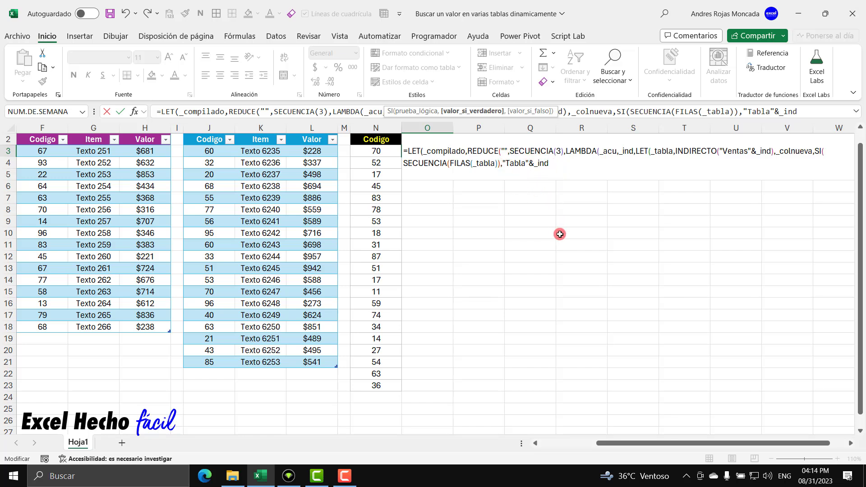
{"action": "type", "text": ")"}
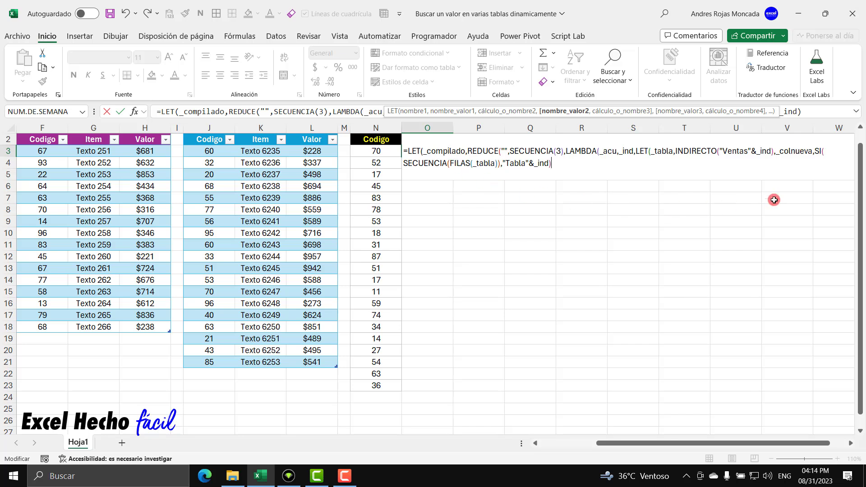
{"action": "left_click_drag", "start_coordinate": [503, 163], "coordinate": [547, 164]}
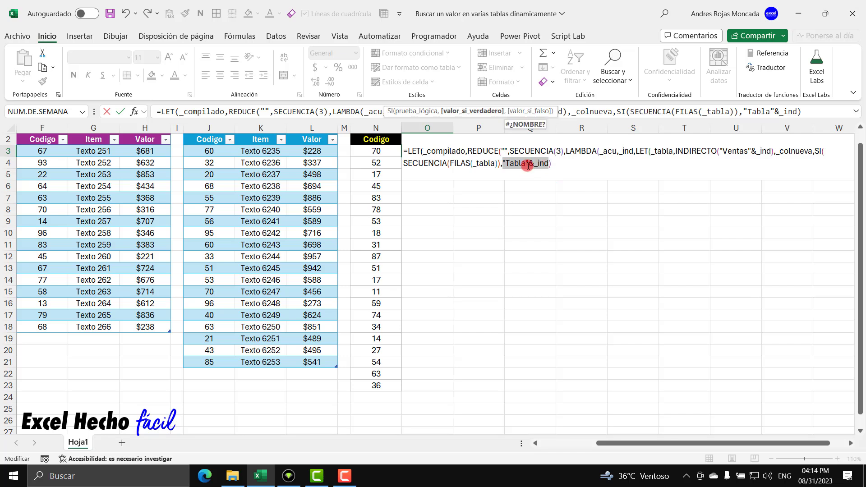
{"action": "left_click", "coordinate": [551, 164]}
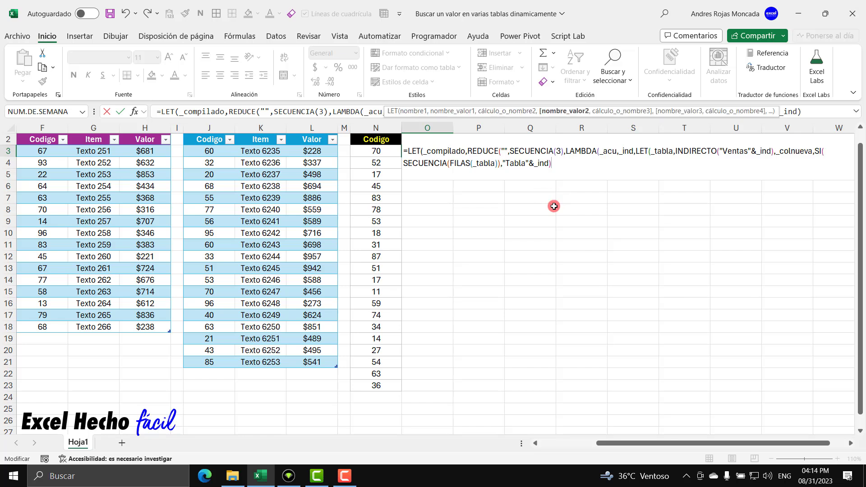
Start APILARV as the nested LET's calculation, with _acu as its first array
{"action": "left_click_drag", "start_coordinate": [812, 151], "coordinate": [776, 150]}
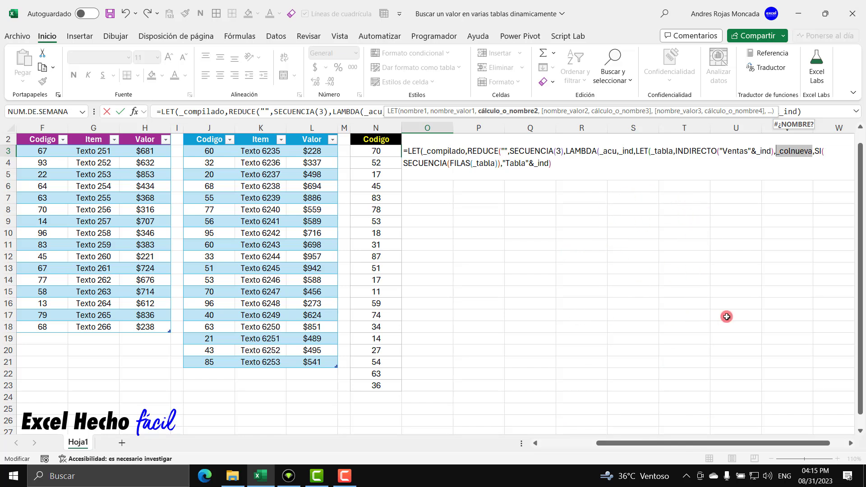
{"action": "left_click", "coordinate": [567, 163]}
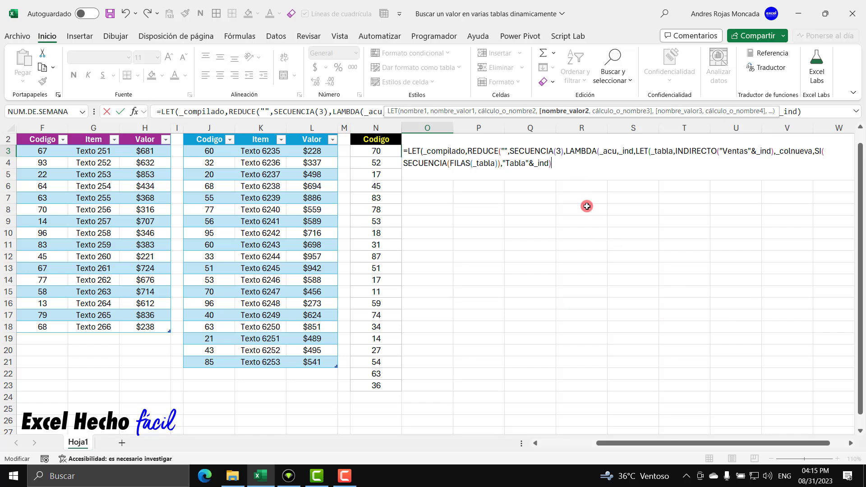
{"action": "type", "text": ","}
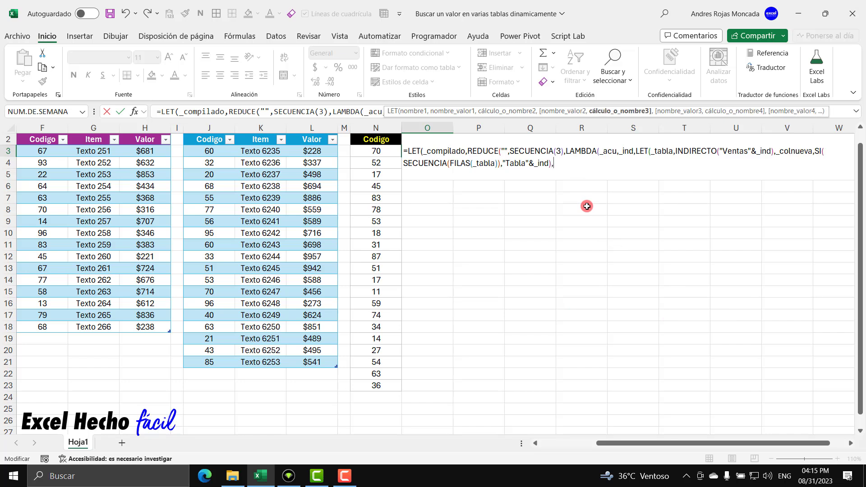
{"action": "type", "text": "api"}
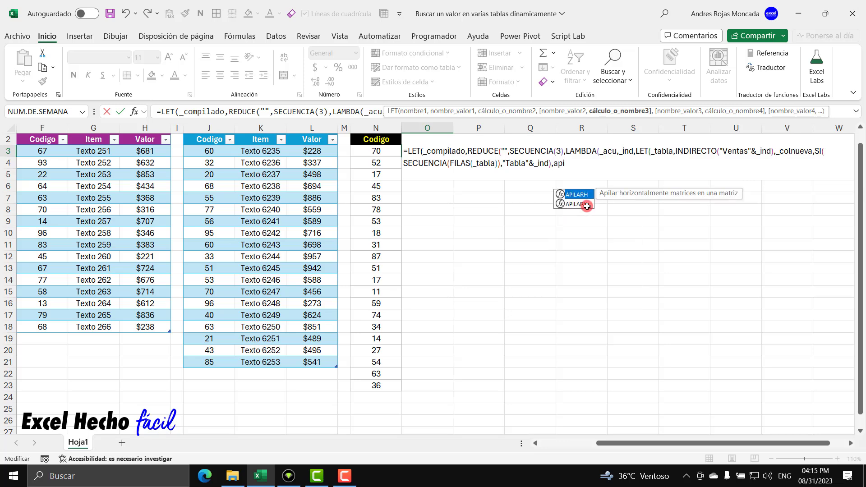
{"action": "double_click", "coordinate": [586, 206]}
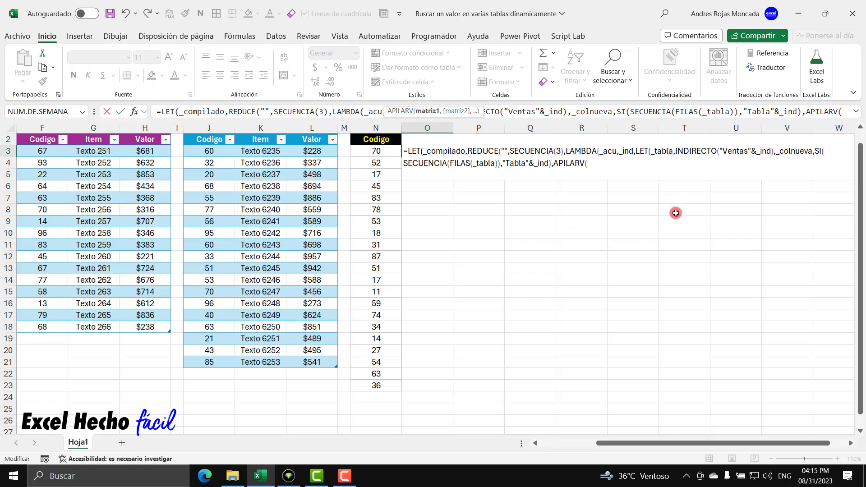
{"action": "type", "text": "_acu"}
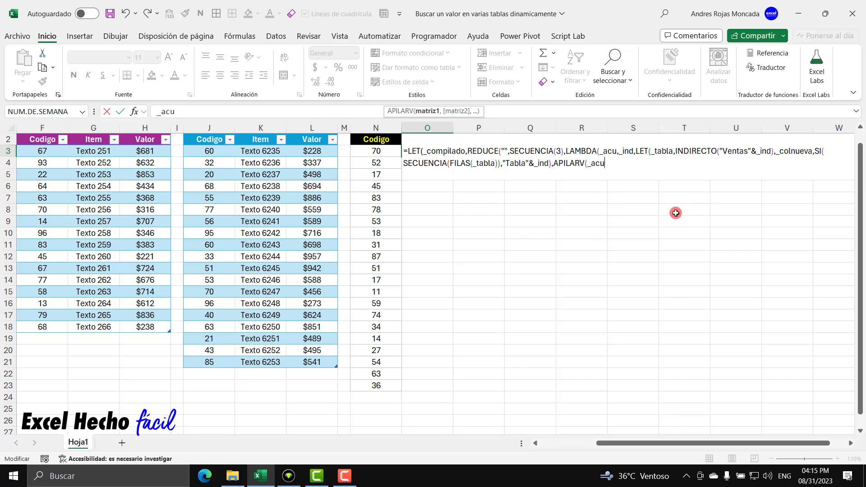
{"action": "type", "text": ","}
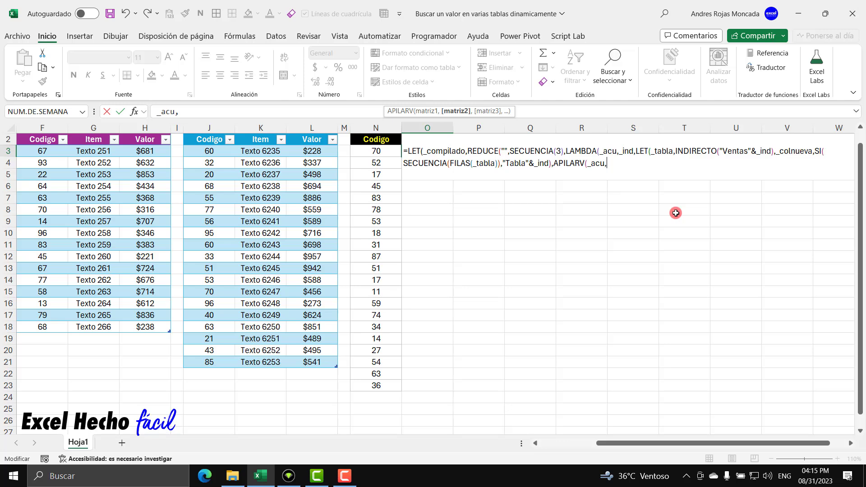
Add APILARH(_tabla,_colnueva) as the second array of APILARV and close both functions
{"action": "type", "text": "api"}
{"action": "key", "text": "Tab"}
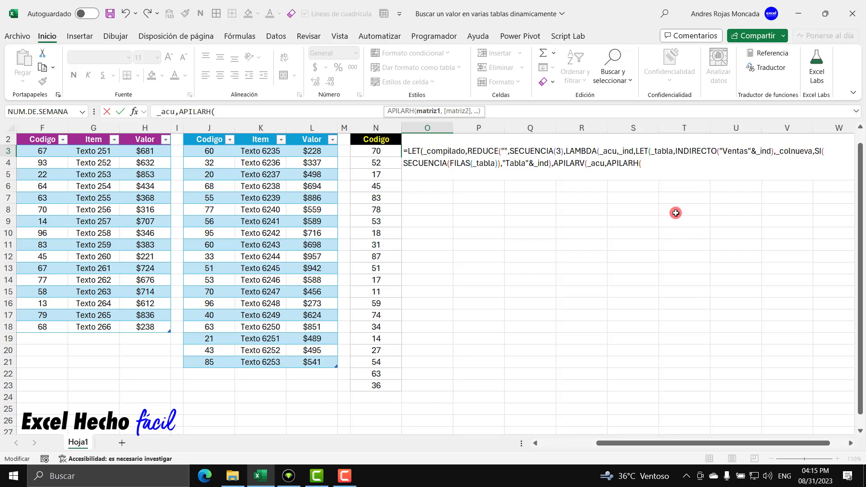
{"action": "type", "text": "_"}
{"action": "key", "text": "Down"}
{"action": "key", "text": "Down"}
{"action": "key", "text": "Down"}
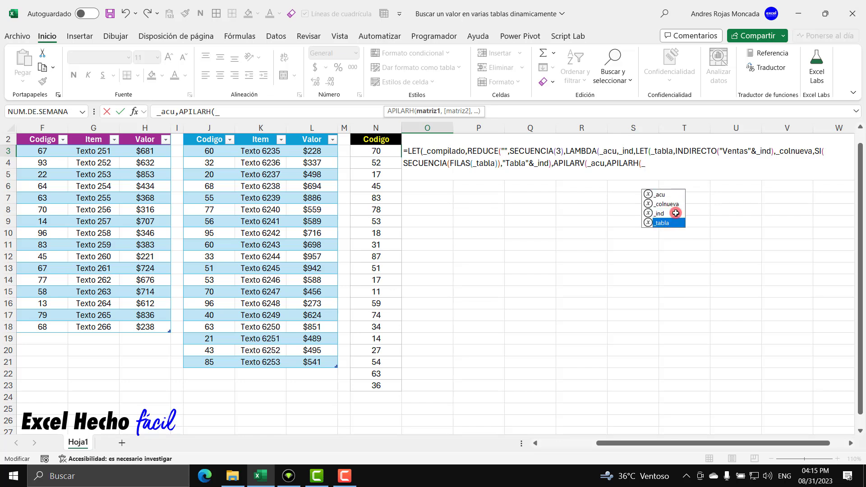
{"action": "key", "text": "Tab"}
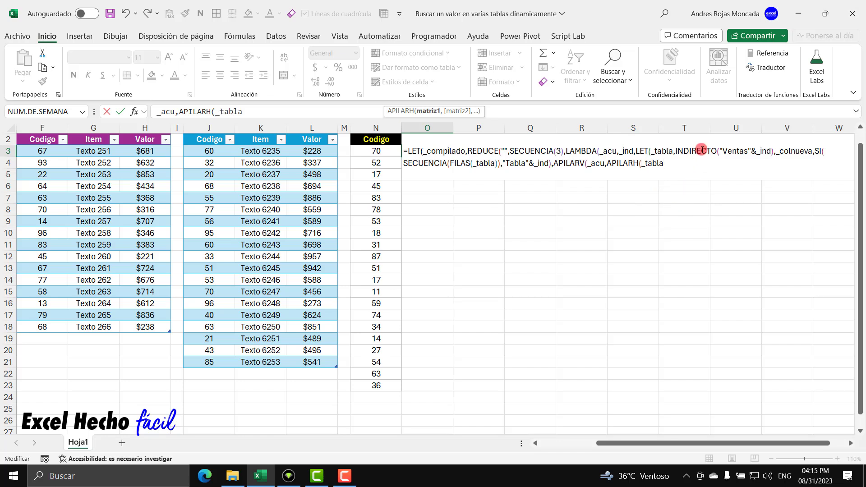
{"action": "type", "text": ","}
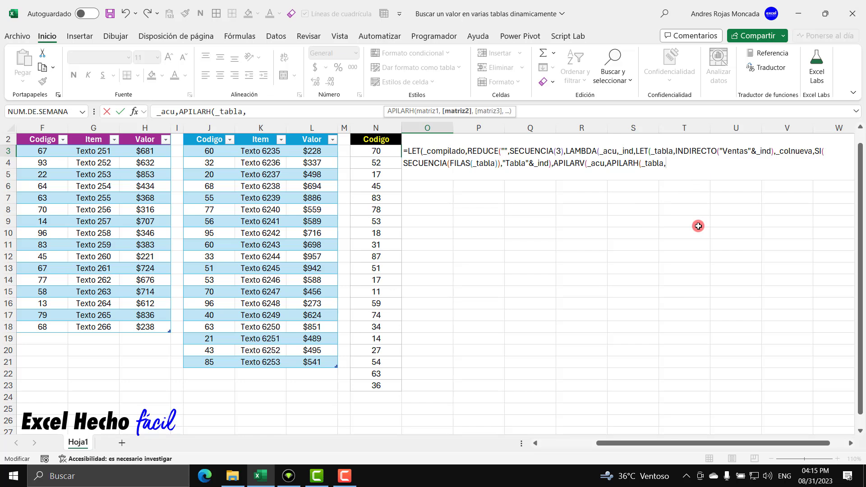
{"action": "type", "text": "_col"}
{"action": "key", "text": "Tab"}
{"action": "type", "text": ")"}
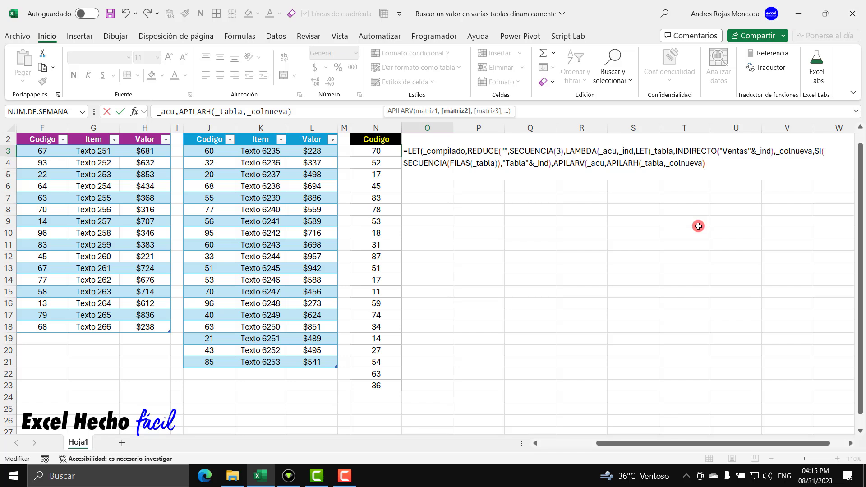
{"action": "type", "text": ")"}
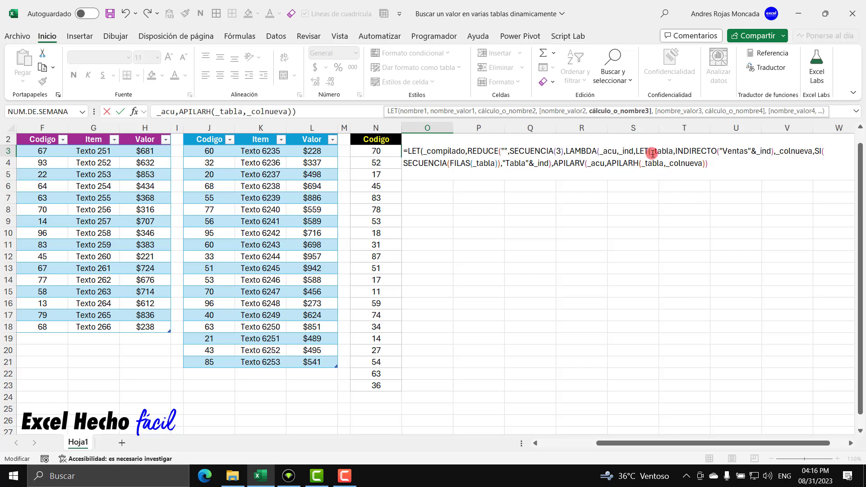
{"action": "left_click_drag", "start_coordinate": [553, 162], "coordinate": [709, 164]}
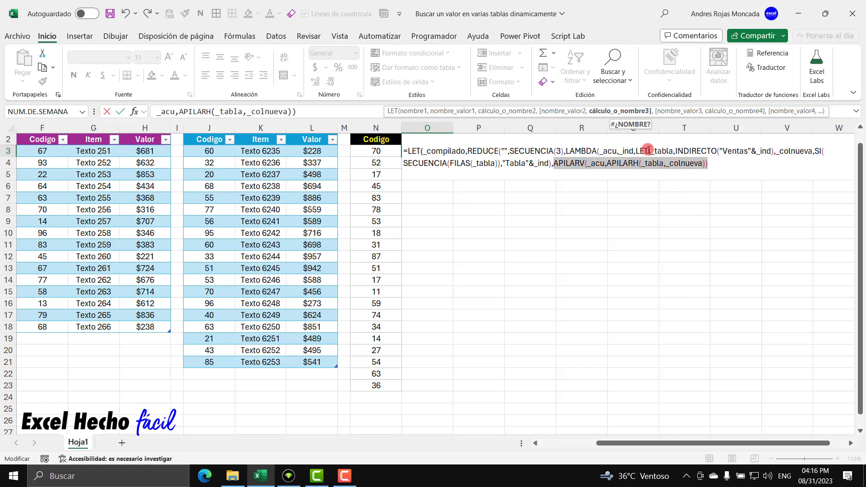
{"action": "left_click", "coordinate": [715, 164]}
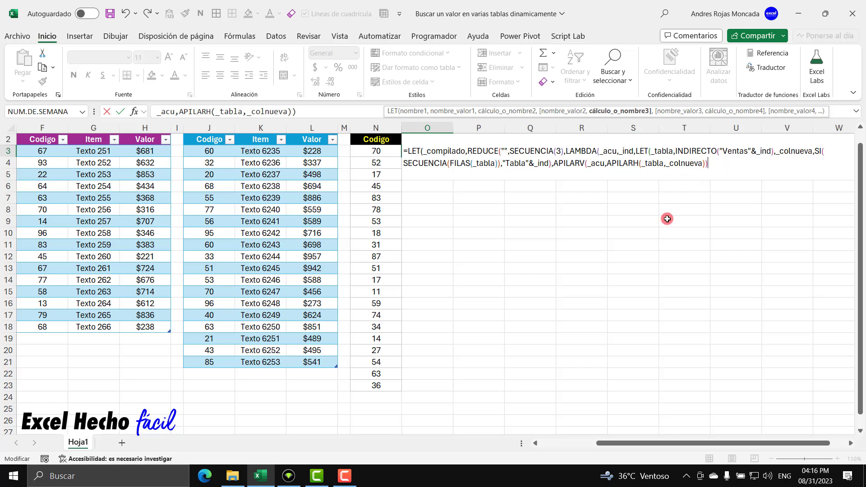
Close the nested LET, LAMBDA and REDUCE, and enter the formula with _compilado on a new line as its final result
{"action": "type", "text": ")"}
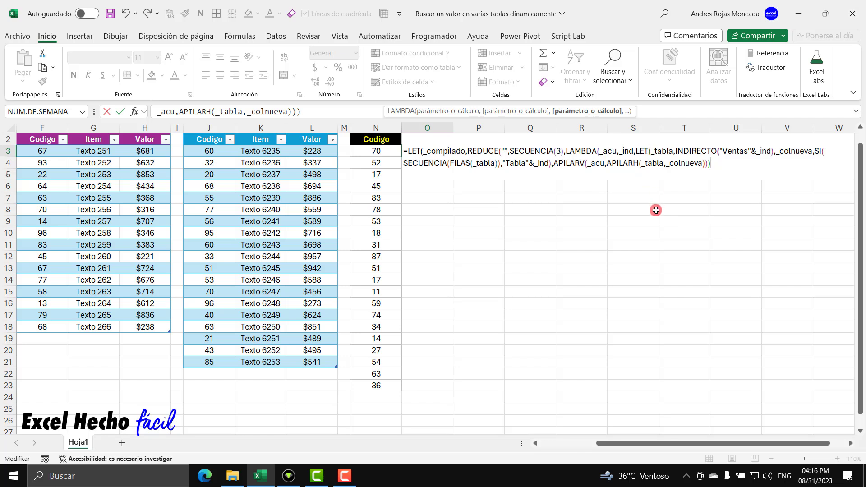
{"action": "type", "text": ")"}
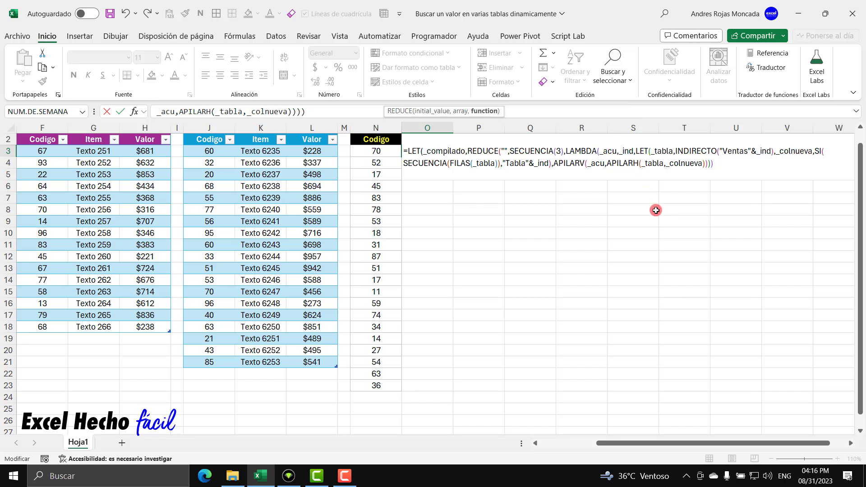
{"action": "type", "text": ")"}
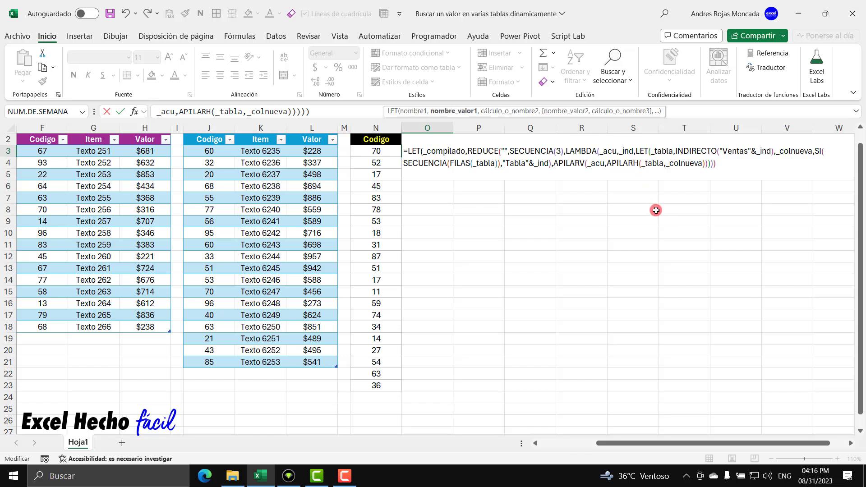
{"action": "type", "text": ","}
{"action": "key", "text": "alt+Return"}
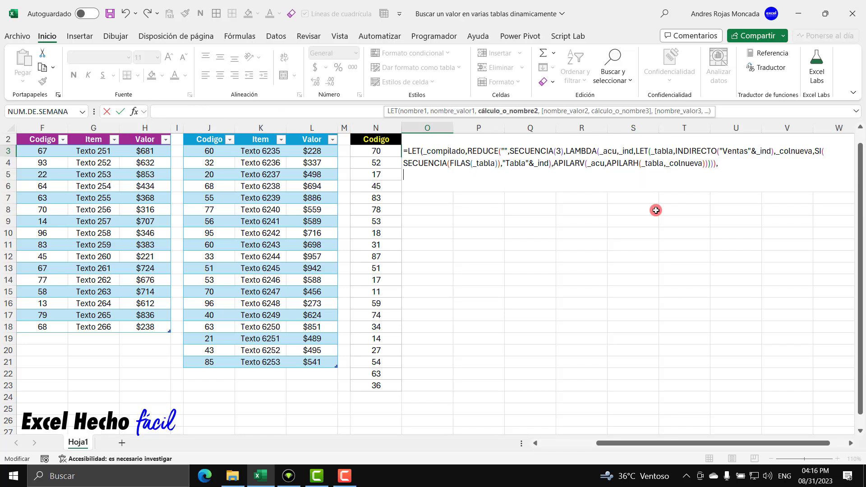
{"action": "type", "text": "_compilado)"}
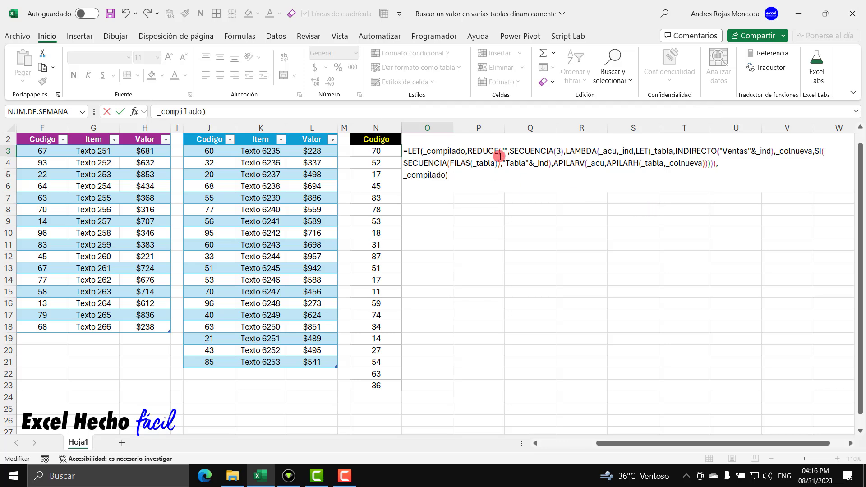
{"action": "key", "text": "Return"}
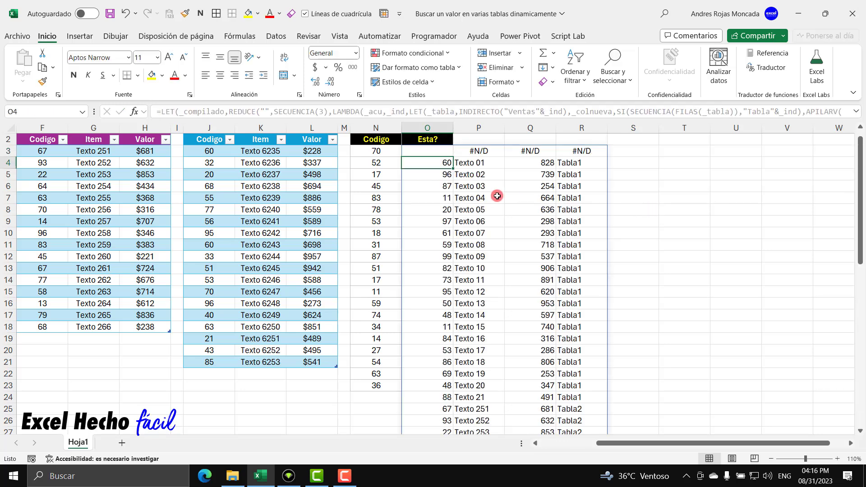
Examine the spilled compilation starting at O3: its first row, code, item and value columns down to the last row, and the added table-name column
{"action": "left_click_drag", "start_coordinate": [435, 153], "coordinate": [588, 168]}
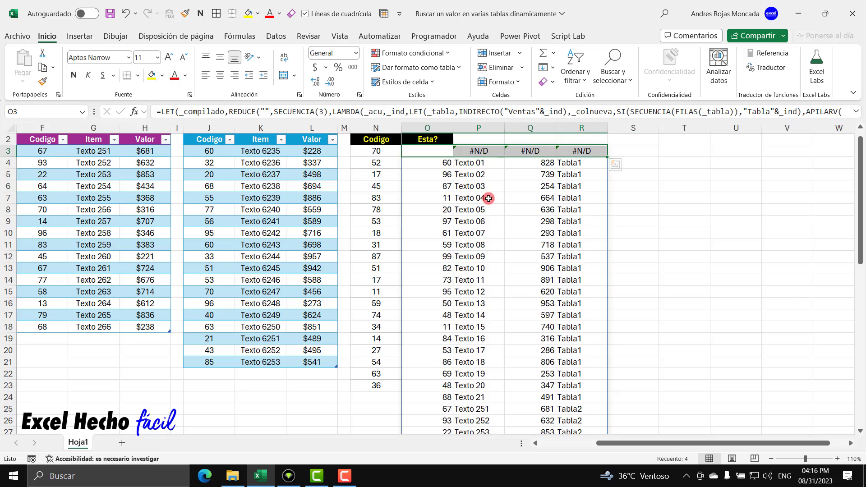
{"action": "left_click", "coordinate": [442, 163]}
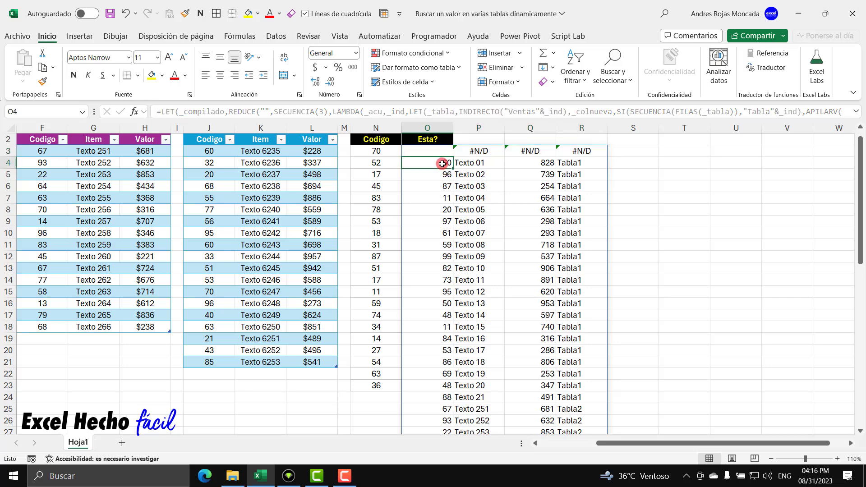
{"action": "scroll", "coordinate": [442, 163], "scroll_direction": "down", "scroll_amount": 14}
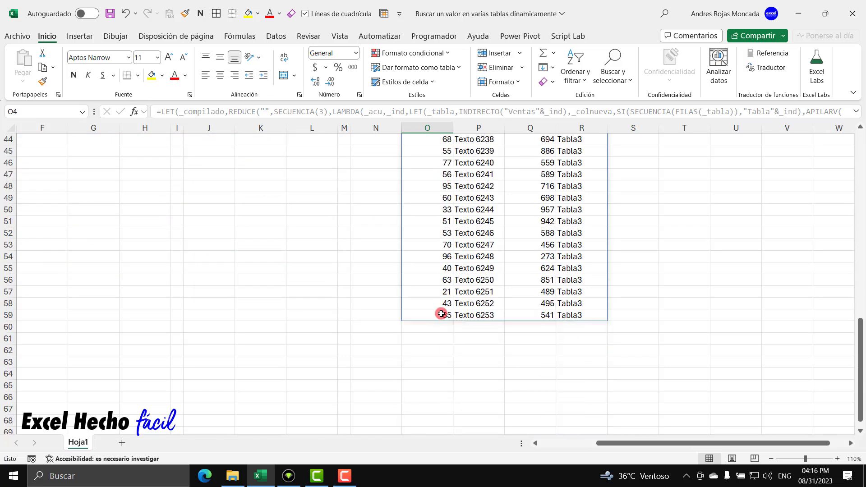
{"action": "scroll", "coordinate": [439, 313], "scroll_direction": "up", "scroll_amount": 4}
{"action": "scroll", "coordinate": [438, 312], "scroll_direction": "up", "scroll_amount": 10}
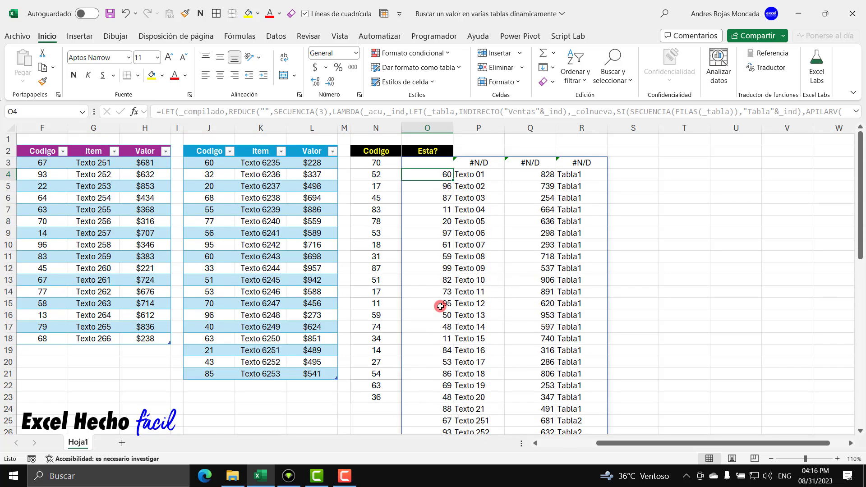
{"action": "left_click", "coordinate": [471, 175]}
{"action": "scroll", "coordinate": [471, 176], "scroll_direction": "down", "scroll_amount": 13}
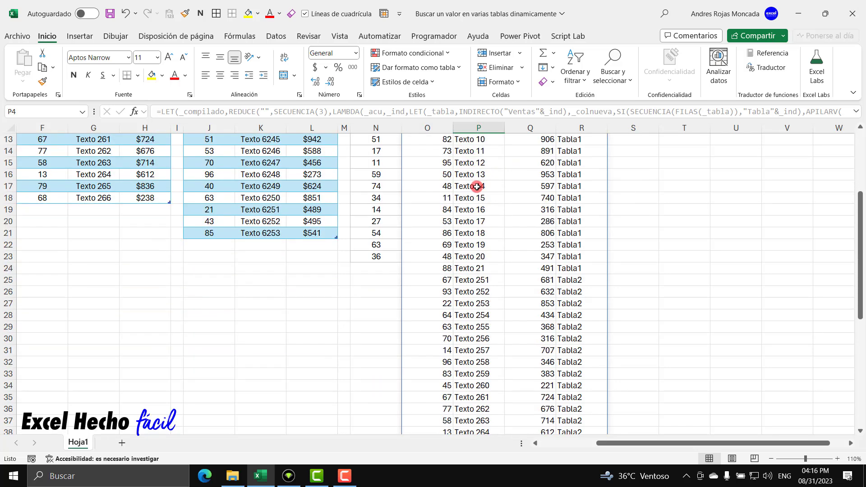
{"action": "scroll", "coordinate": [477, 198], "scroll_direction": "down", "scroll_amount": 3}
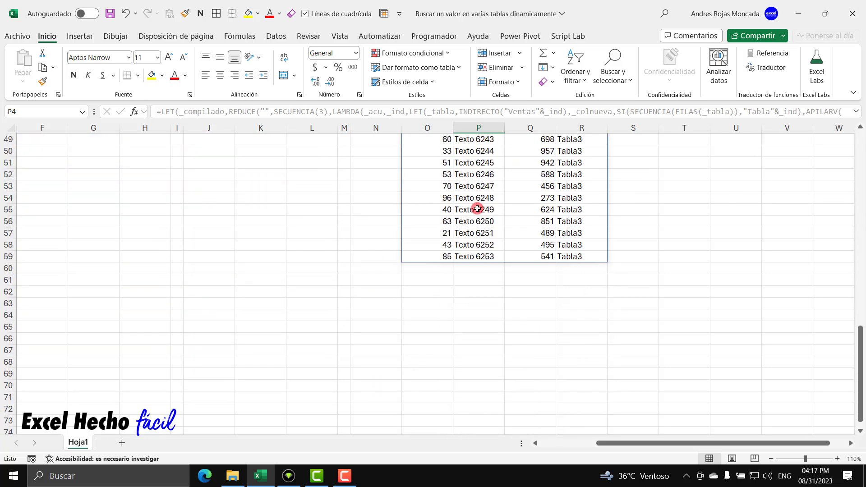
{"action": "left_click", "coordinate": [540, 255]}
{"action": "scroll", "coordinate": [540, 256], "scroll_direction": "up", "scroll_amount": 7}
{"action": "scroll", "coordinate": [540, 255], "scroll_direction": "up", "scroll_amount": 9}
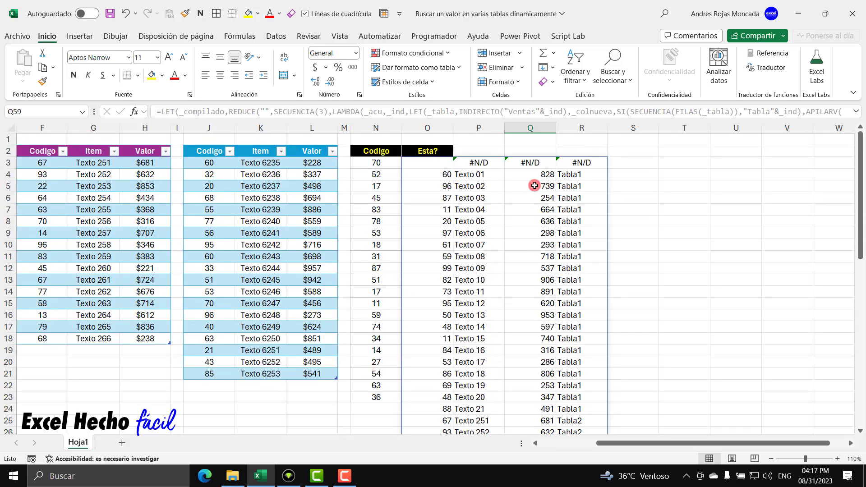
{"action": "left_click", "coordinate": [582, 173]}
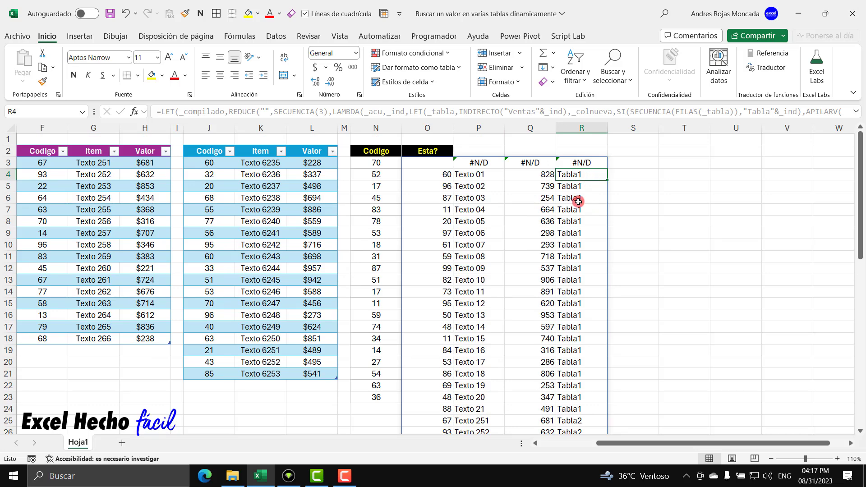
Examine the spilled table-name column in R through the Tabla1, Tabla2 and Tabla3 rows
{"action": "scroll", "coordinate": [579, 201], "scroll_direction": "down", "scroll_amount": 2}
{"action": "scroll", "coordinate": [578, 201], "scroll_direction": "down", "scroll_amount": 2}
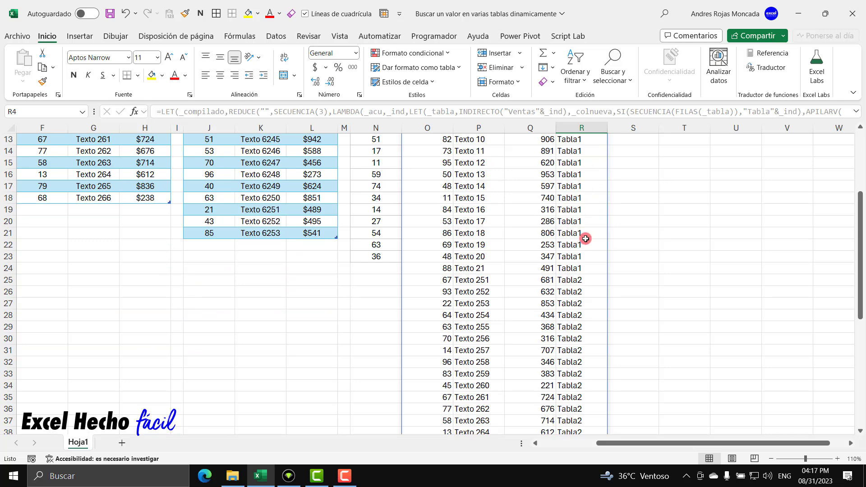
{"action": "scroll", "coordinate": [589, 276], "scroll_direction": "down", "scroll_amount": 1}
{"action": "scroll", "coordinate": [590, 279], "scroll_direction": "down", "scroll_amount": 1}
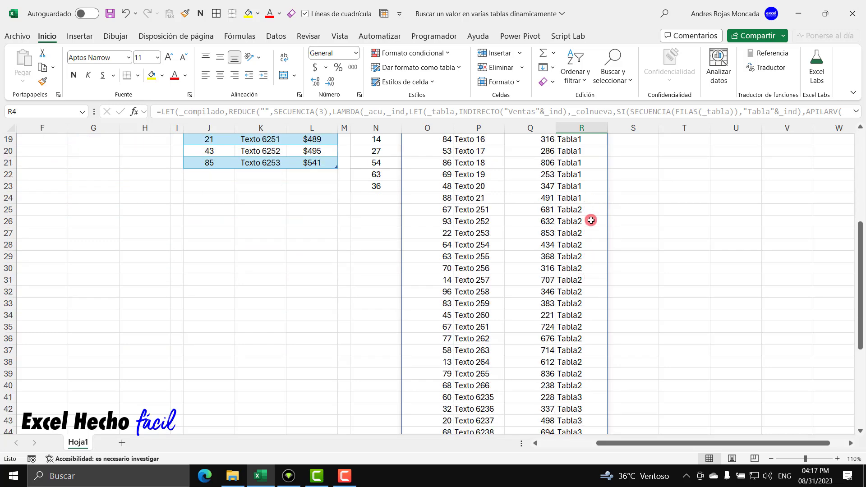
{"action": "scroll", "coordinate": [599, 317], "scroll_direction": "down", "scroll_amount": 1}
{"action": "scroll", "coordinate": [601, 318], "scroll_direction": "down", "scroll_amount": 6}
{"action": "scroll", "coordinate": [604, 317], "scroll_direction": "up", "scroll_amount": 13}
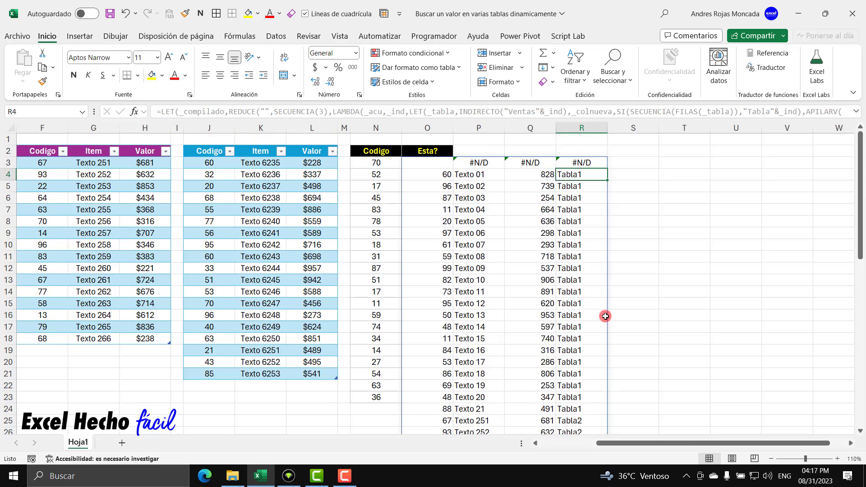
Edit the formula in O3, replacing its final result _compilado and closing parenthesis with a new LET name, _esta
{"action": "left_click", "coordinate": [430, 166]}
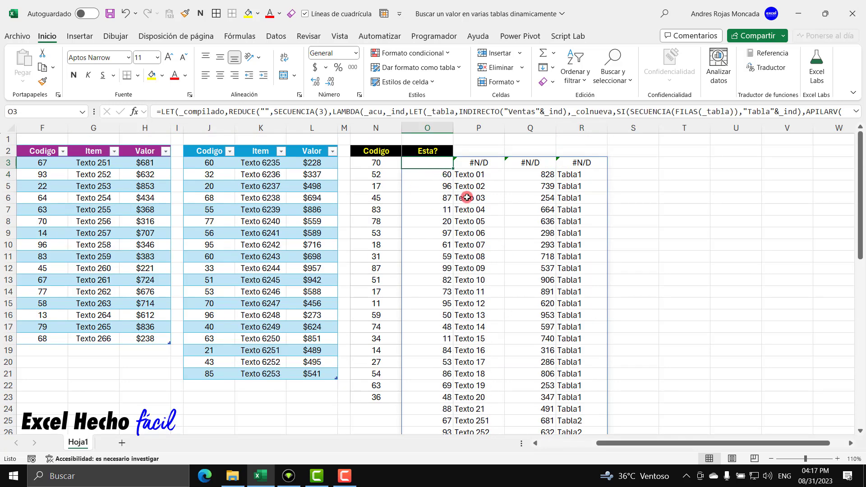
{"action": "key", "text": "F2"}
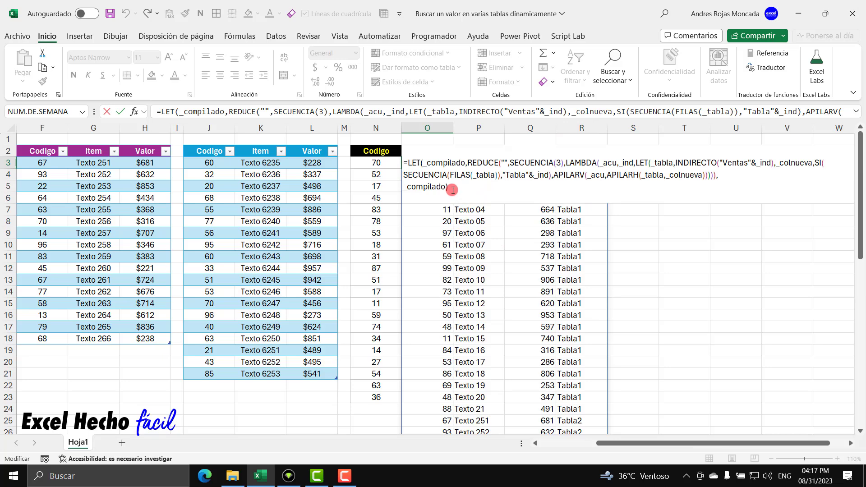
{"action": "left_click_drag", "start_coordinate": [452, 190], "coordinate": [390, 188]}
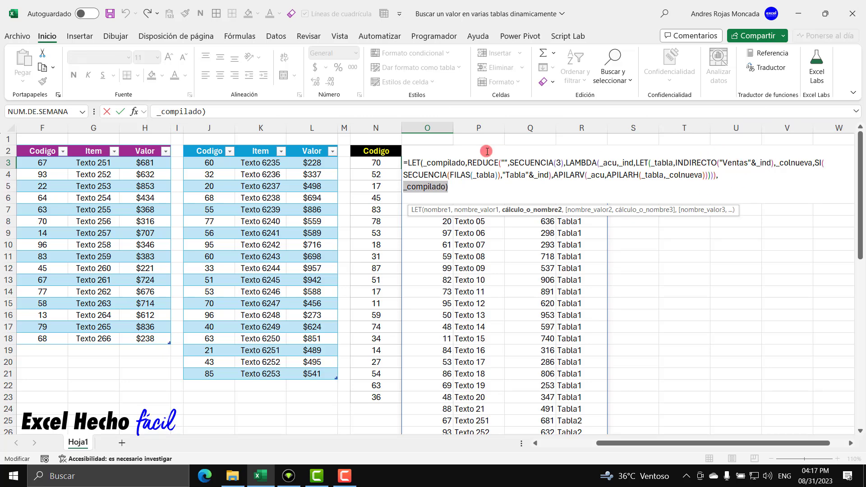
{"action": "key", "text": "Delete"}
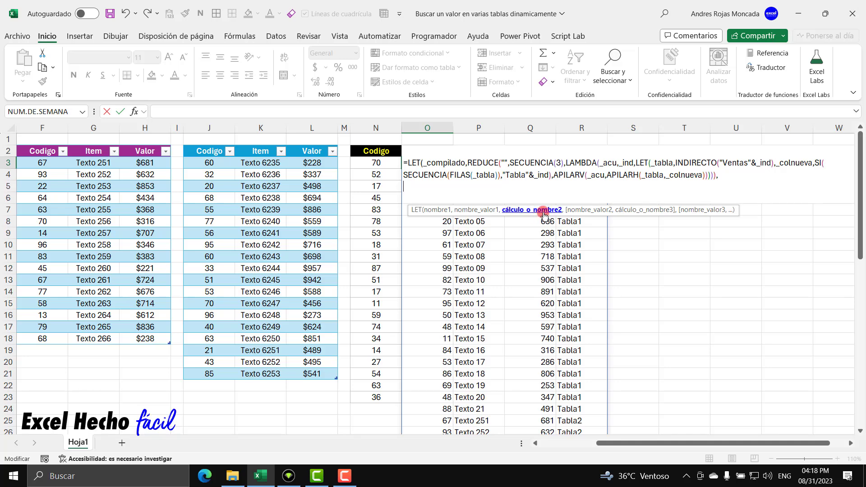
{"action": "type", "text": "_esta"}
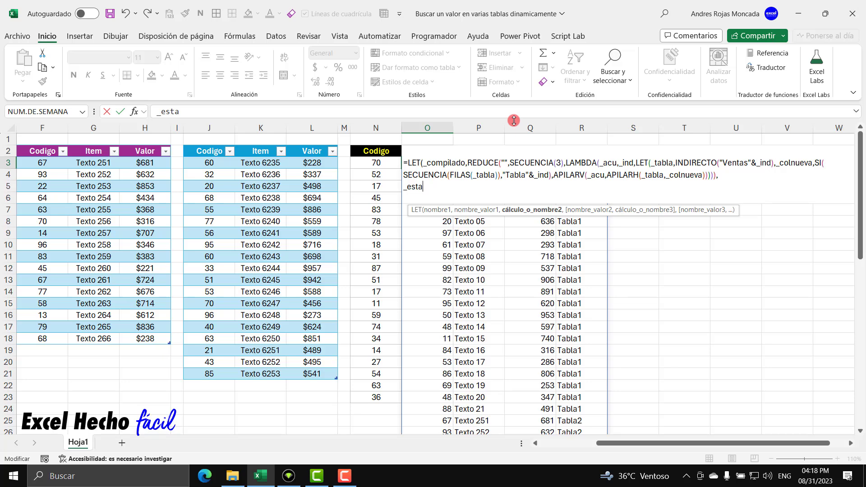
{"action": "type", "text": ","}
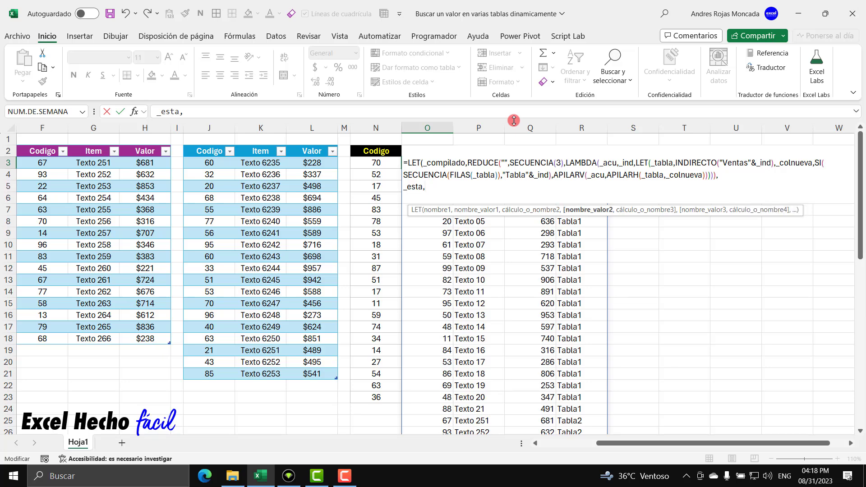
Start MAP as the value of _esta, with the listed codes N3:N23 as its array
{"action": "type", "text": "map"}
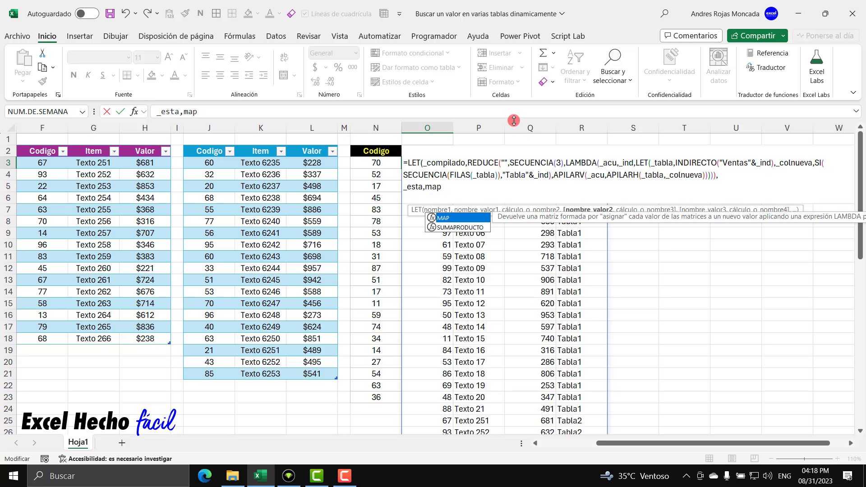
{"action": "type", "text": "("}
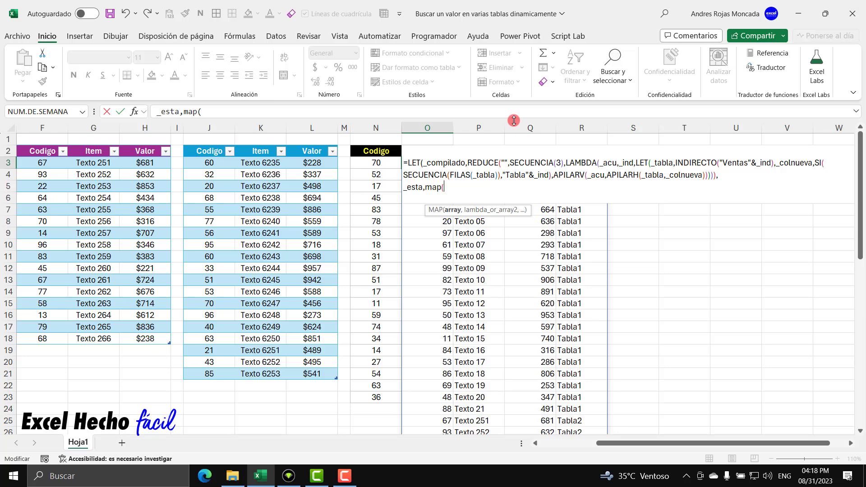
{"action": "key", "text": "BackSpace"}
{"action": "key", "text": "BackSpace"}
{"action": "key", "text": "BackSpace"}
{"action": "key", "text": "BackSpace"}
{"action": "type", "text": "ma"}
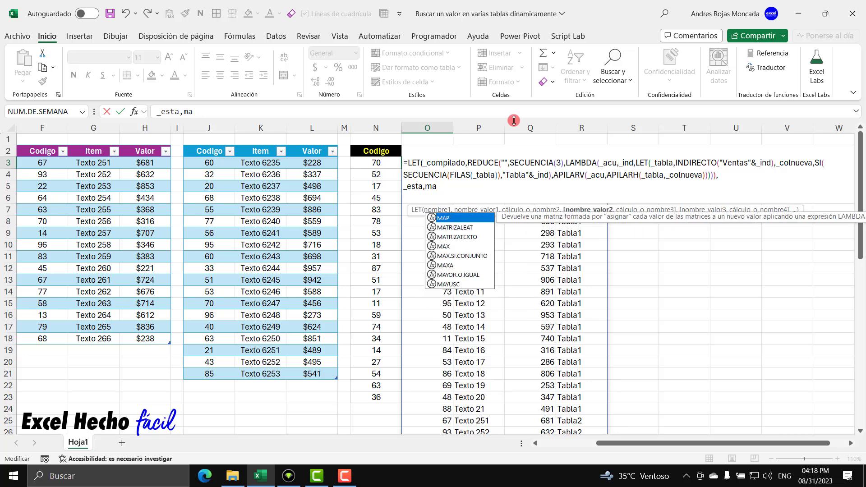
{"action": "key", "text": "Tab"}
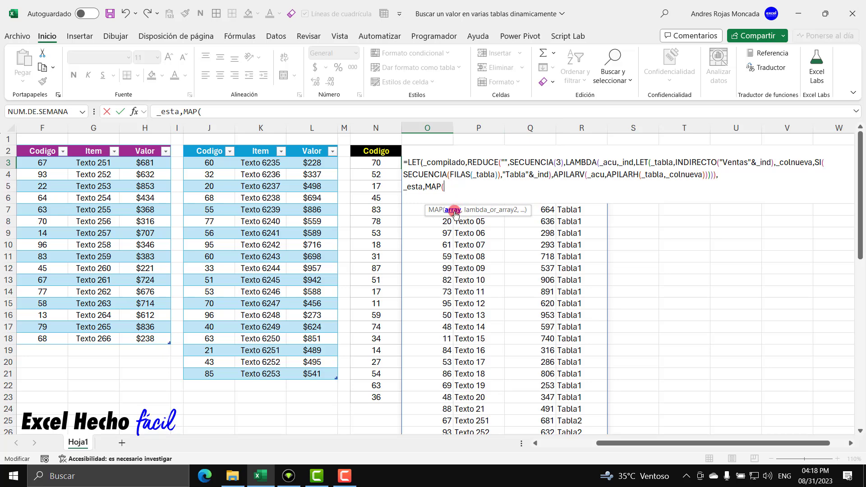
{"action": "left_click_drag", "start_coordinate": [376, 162], "coordinate": [382, 397]}
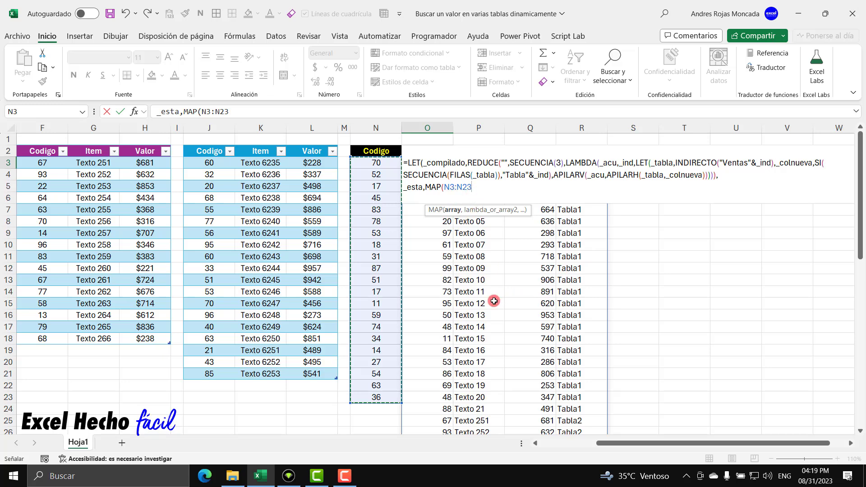
Add a LAMBDA with the parameter _valorcel as MAP's second argument
{"action": "type", "text": ",lm"}
{"action": "key", "text": "Return"}
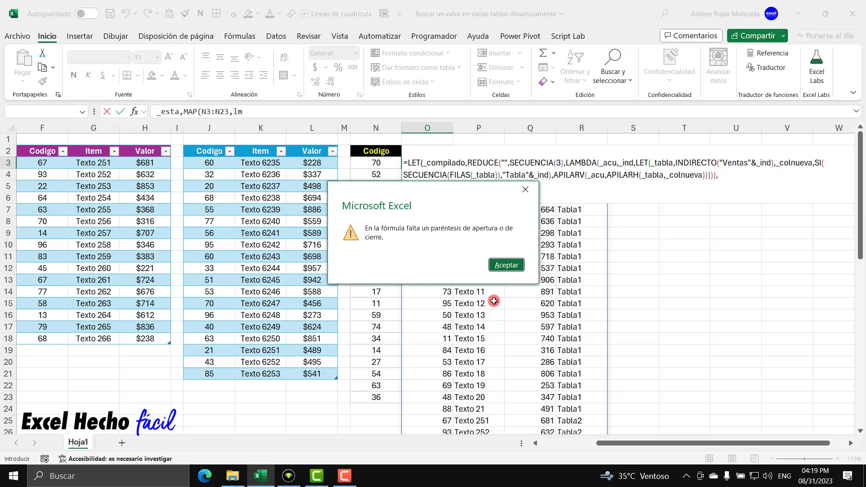
{"action": "left_click", "coordinate": [525, 189]}
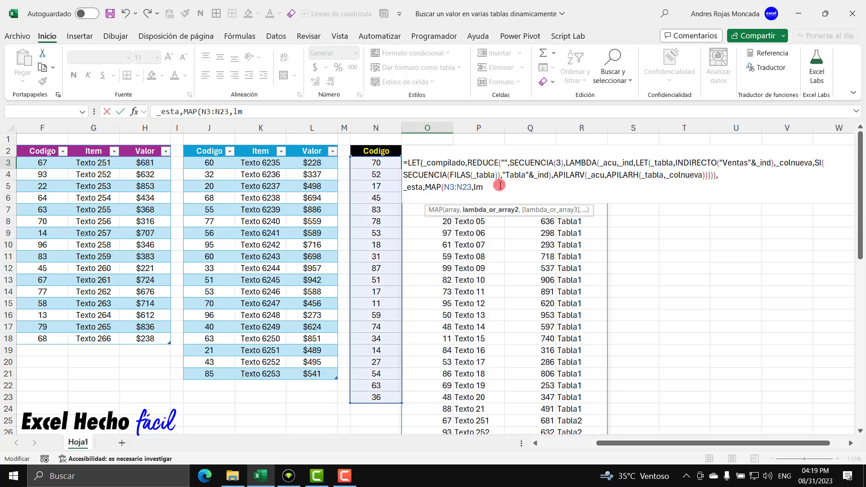
{"action": "key", "text": "BackSpace"}
{"action": "type", "text": "am"}
{"action": "key", "text": "Tab"}
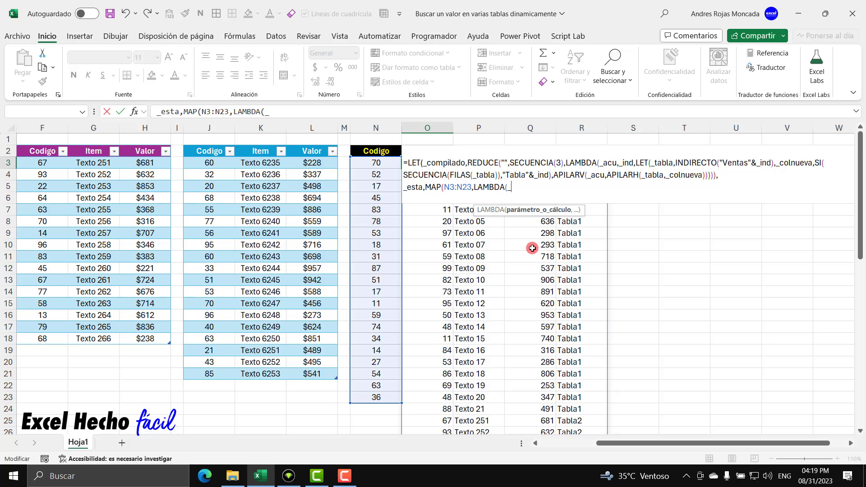
{"action": "type", "text": "valorcel"}
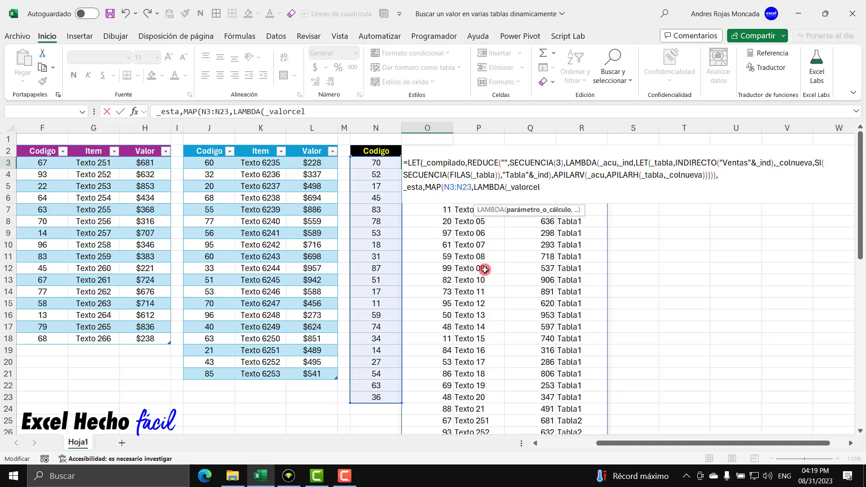
{"action": "type", "text": ","}
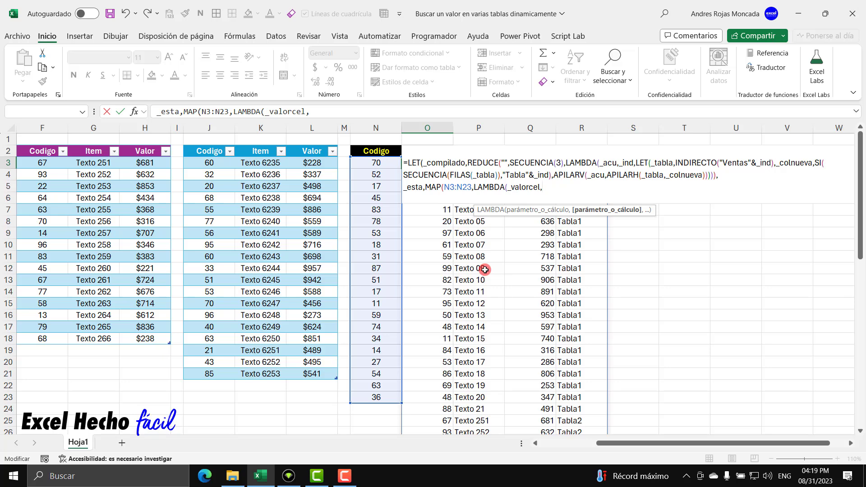
Start COINCIDIRX as the LAMBDA's calculation, with _valorcel as the lookup value
{"action": "type", "text": "coi"}
{"action": "key", "text": "Down"}
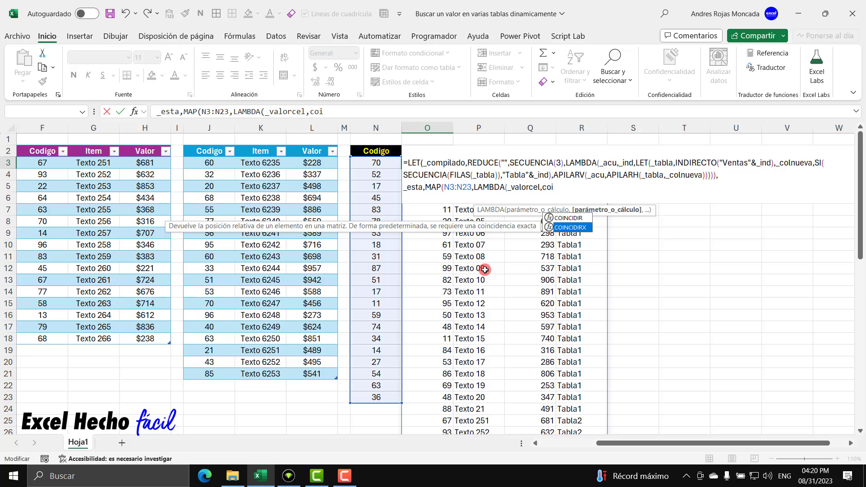
{"action": "key", "text": "Tab"}
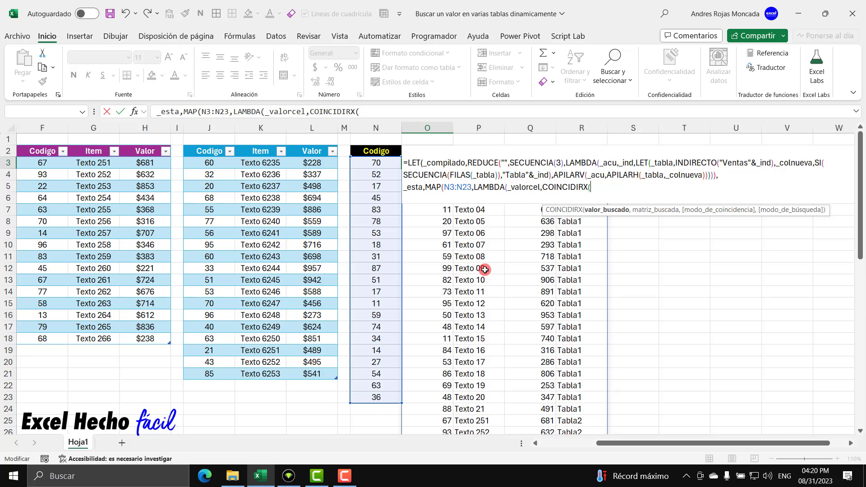
{"action": "type", "text": "_"}
{"action": "key", "text": "Down"}
{"action": "key", "text": "Tab"}
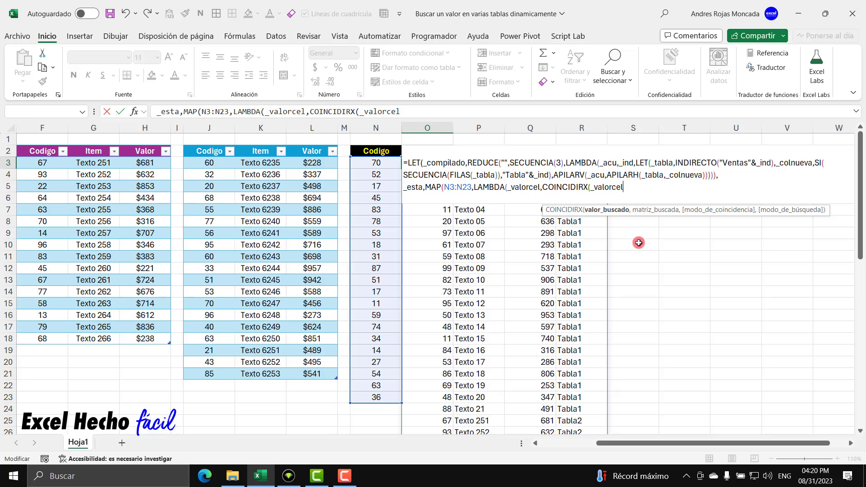
{"action": "type", "text": ","}
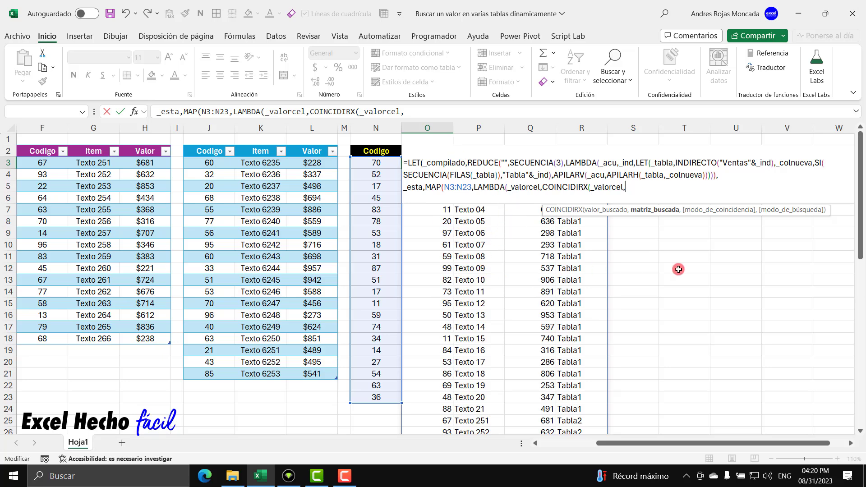
Add ELEGIRCOLS(_compilado,1) as the lookup array of COINCIDIRX
{"action": "type", "text": "le"}
{"action": "key", "text": "Down"}
{"action": "key", "text": "Tab"}
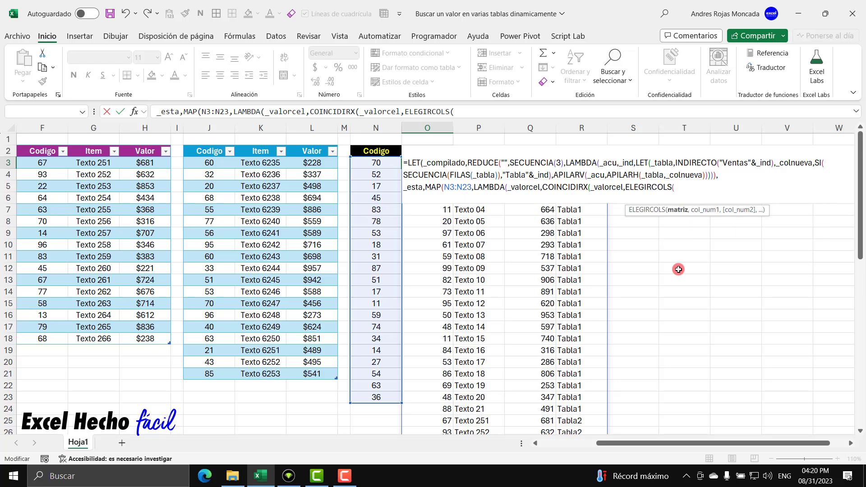
{"action": "type", "text": "_"}
{"action": "key", "text": "Tab"}
{"action": "type", "text": ","}
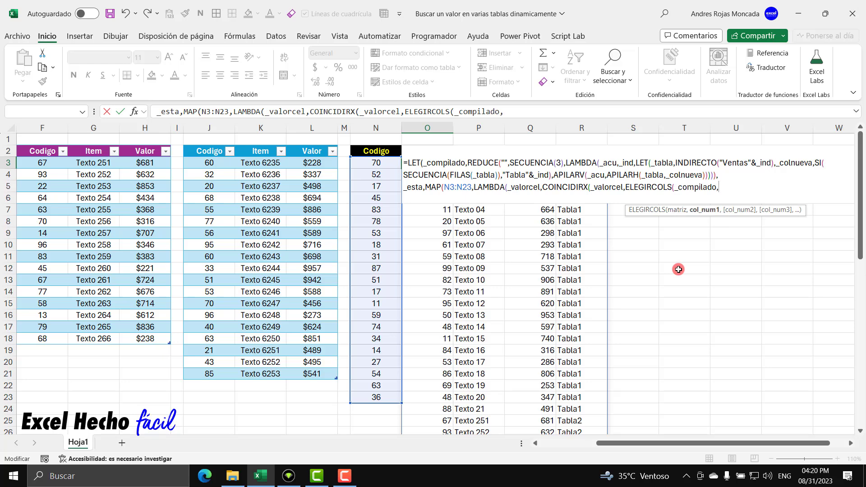
{"action": "type", "text": "1)"}
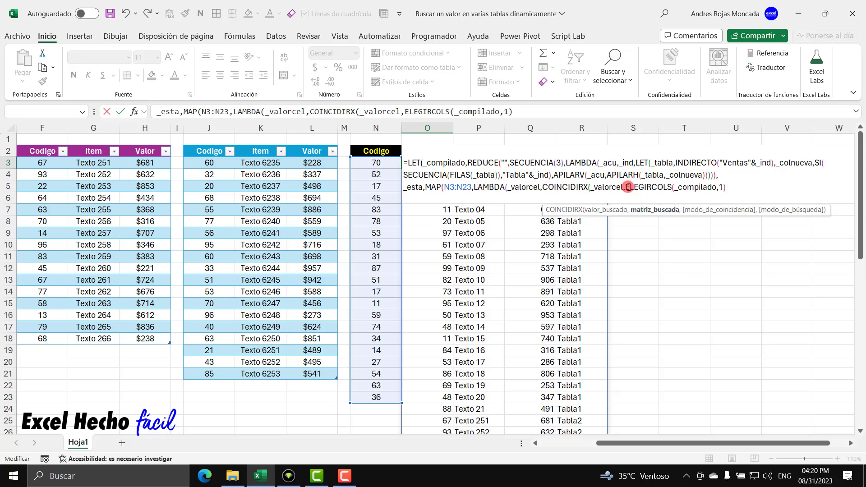
Review the lookup value and lookup array of COINCIDIRX, and close the function without a match mode
{"action": "left_click_drag", "start_coordinate": [625, 187], "coordinate": [726, 187]}
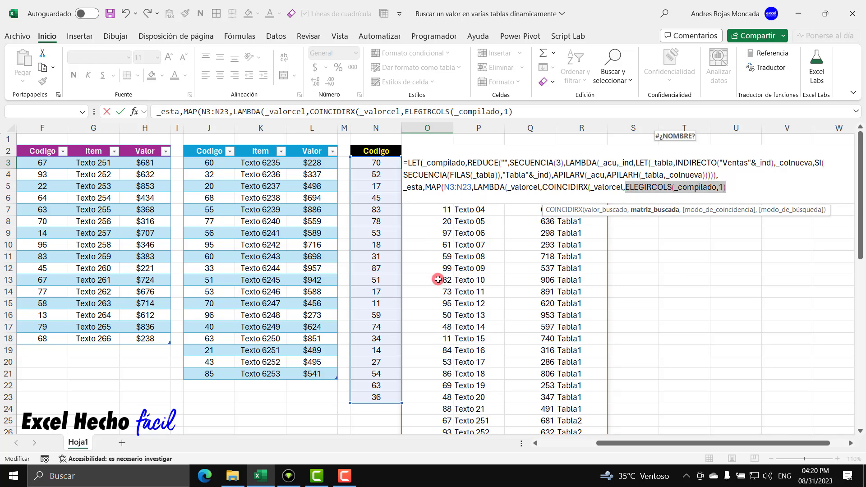
{"action": "left_click_drag", "start_coordinate": [623, 189], "coordinate": [590, 189]}
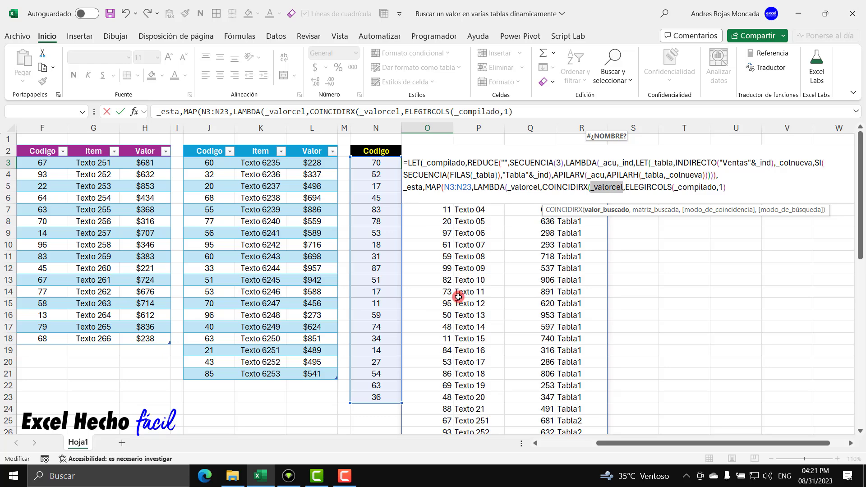
{"action": "left_click", "coordinate": [726, 187]}
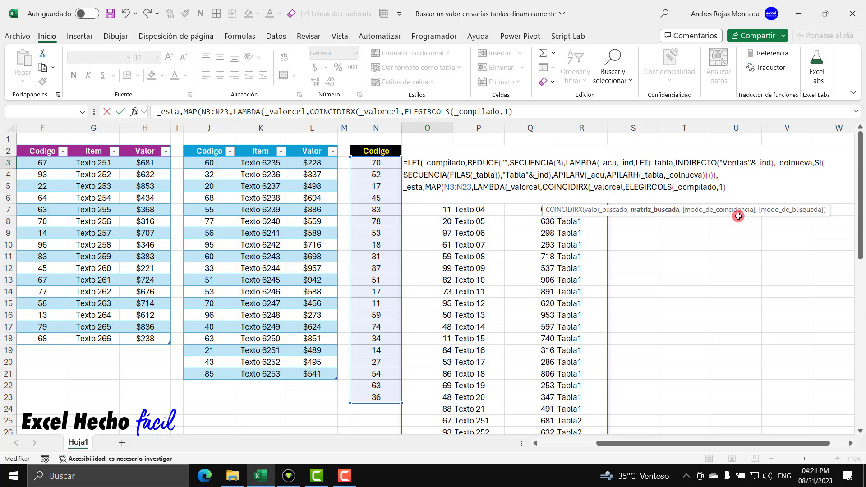
{"action": "type", "text": ")"}
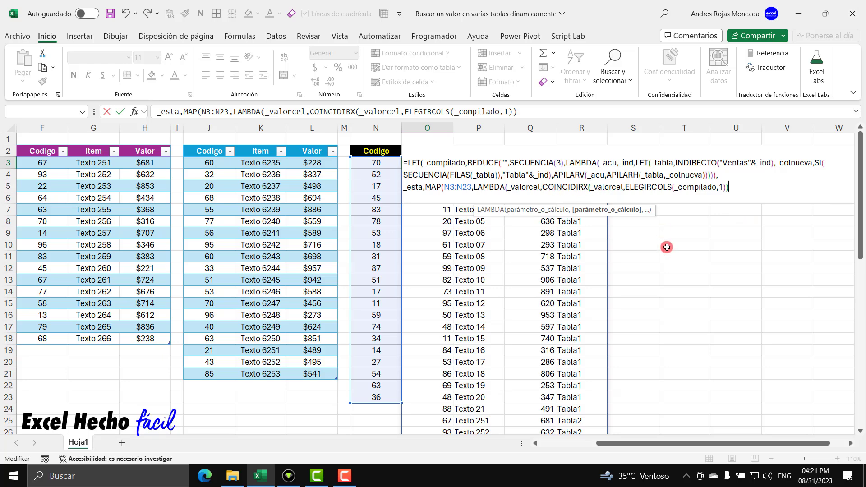
{"action": "key", "text": "BackSpace"}
{"action": "type", "text": ","}
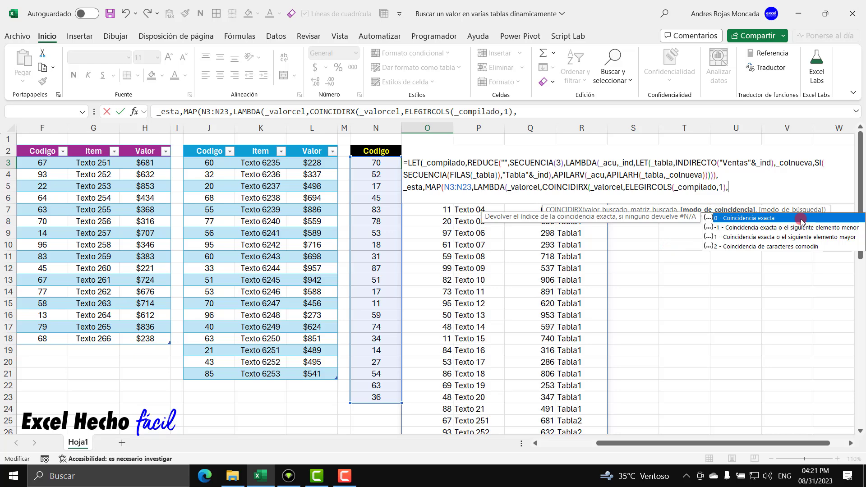
{"action": "key", "text": "BackSpace"}
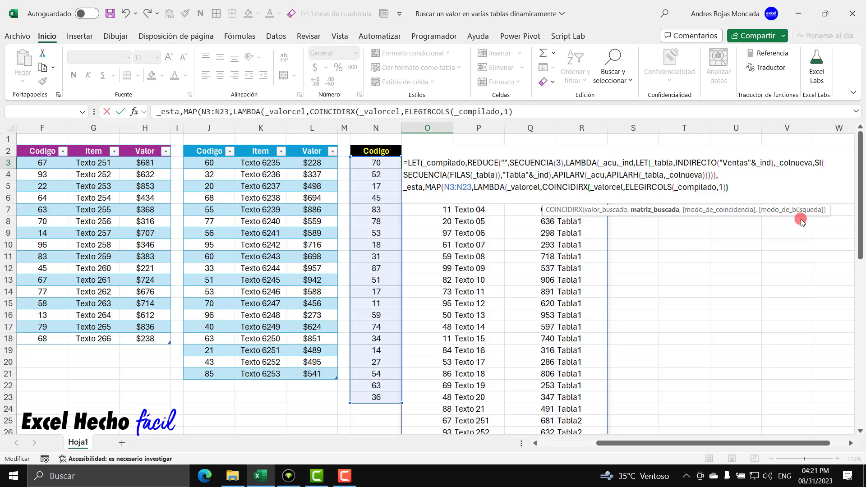
{"action": "type", "text": ")"}
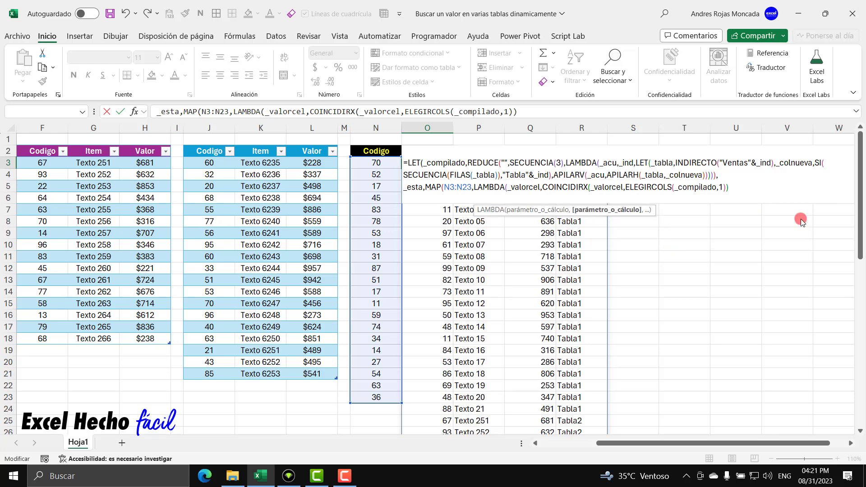
Wrap the COINCIDIRX calculation inside the _esta LAMBDA in an ESNUMERO function
{"action": "left_click", "coordinate": [541, 190]}
{"action": "type", "text": "esnu"}
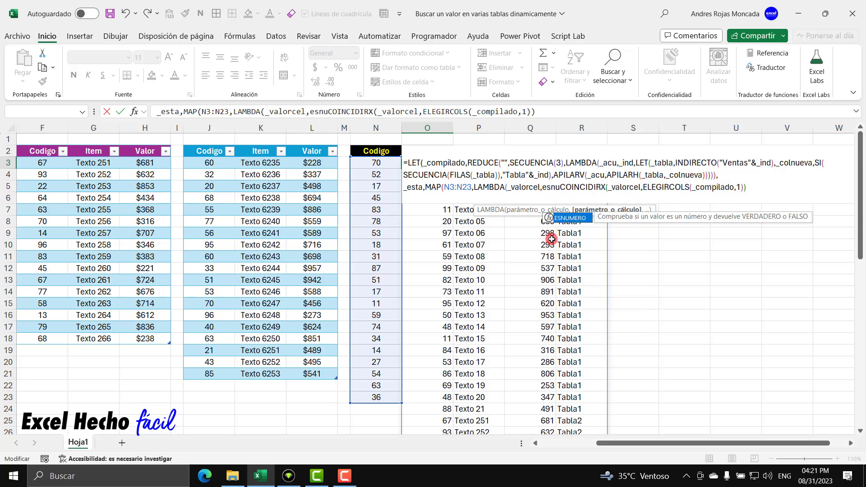
{"action": "key", "text": "Tab"}
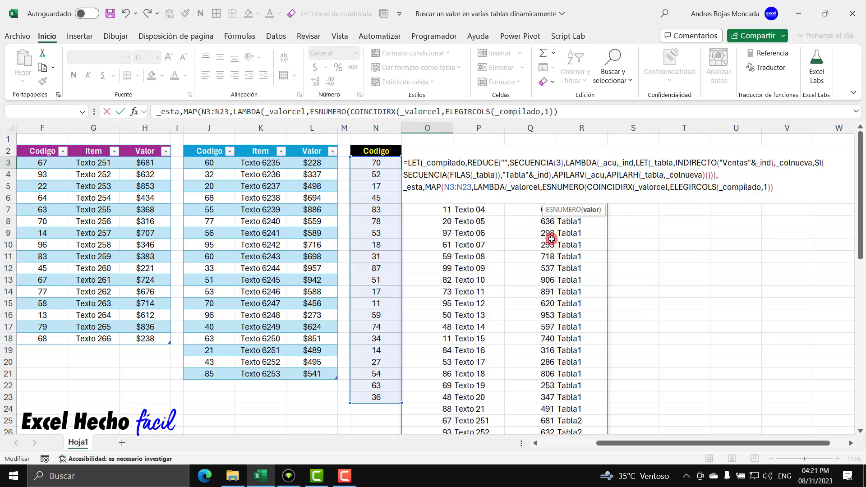
{"action": "left_click", "coordinate": [588, 210]}
{"action": "left_click", "coordinate": [780, 189]}
{"action": "type", "text": ")"}
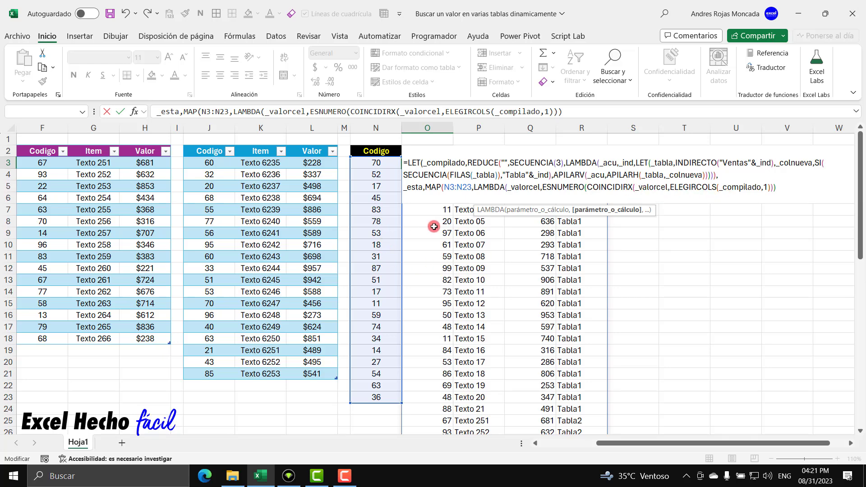
Enclose the ESNUMERO test in an SI function that returns "Si" when true and "No" when false
{"action": "left_click", "coordinate": [543, 187]}
{"action": "type", "text": "SI("}
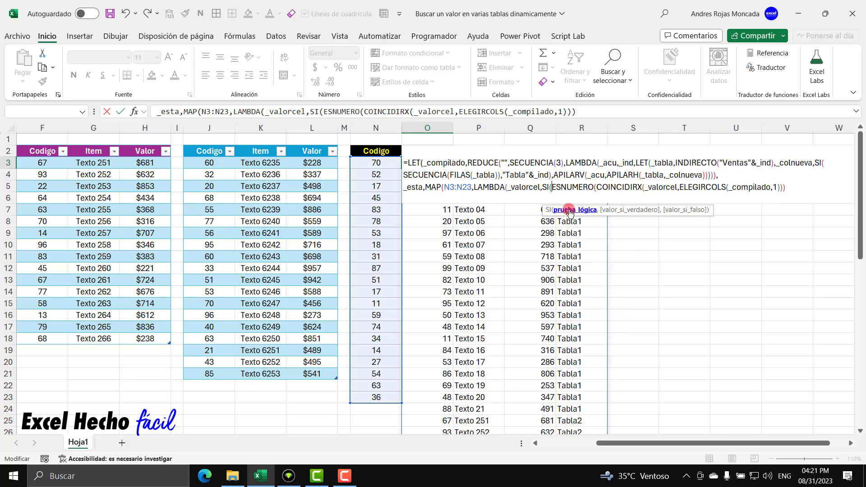
{"action": "left_click", "coordinate": [571, 210]}
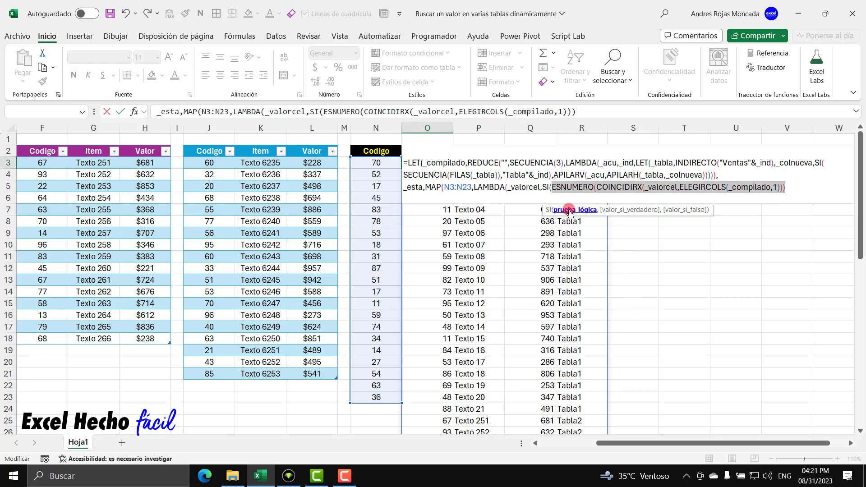
{"action": "left_click", "coordinate": [785, 188]}
{"action": "type", "text": ",\"Si"}
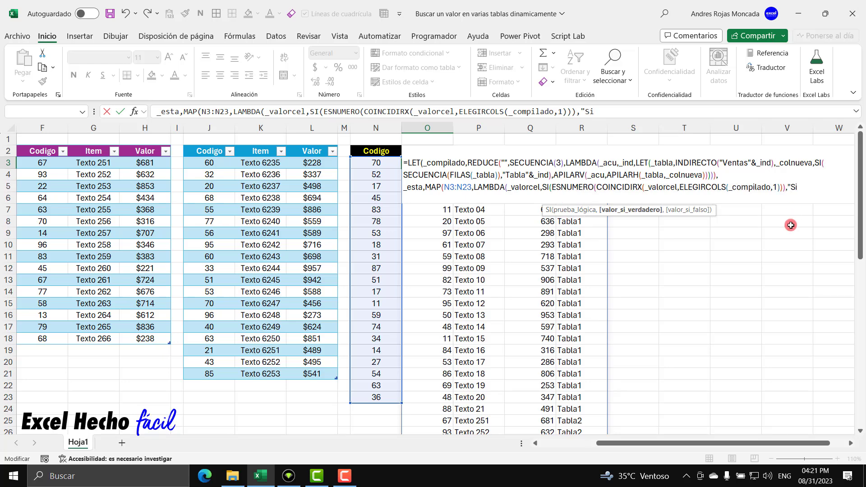
{"action": "type", "text": "\","}
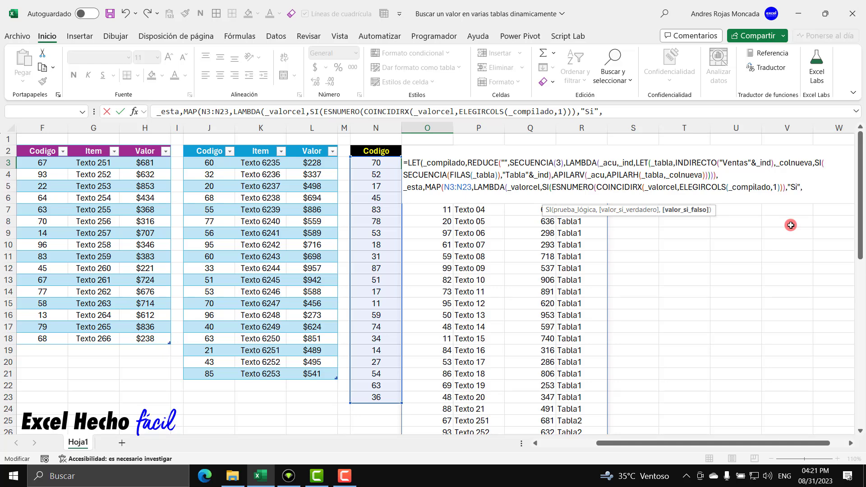
{"action": "type", "text": "\"No\")"}
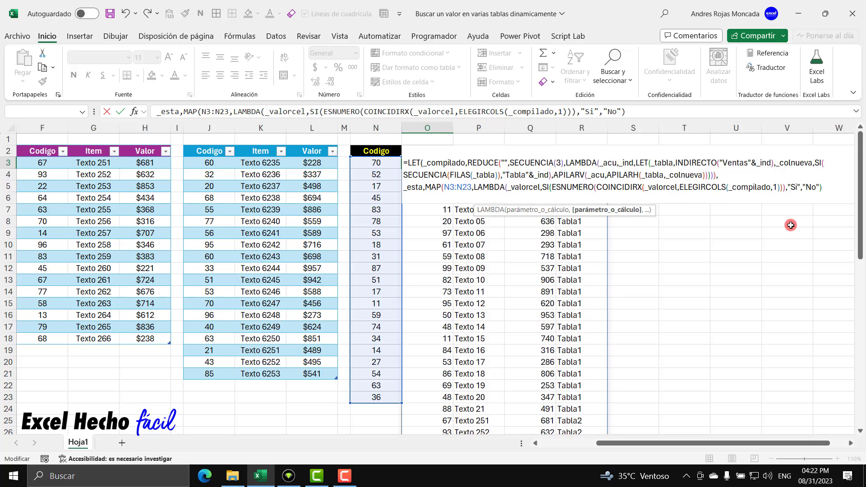
Close the LAMBDA and MAP, return _esta as the LET result on a new line, and commit the formula
{"action": "type", "text": ")"}
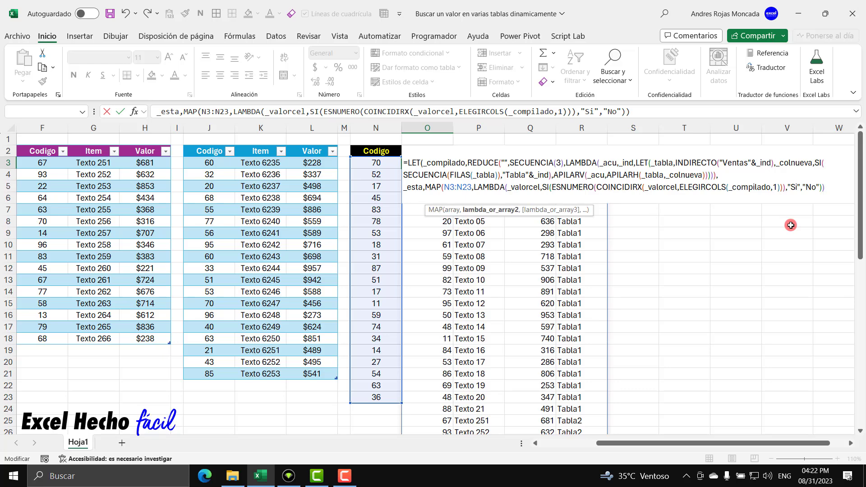
{"action": "type", "text": "),"}
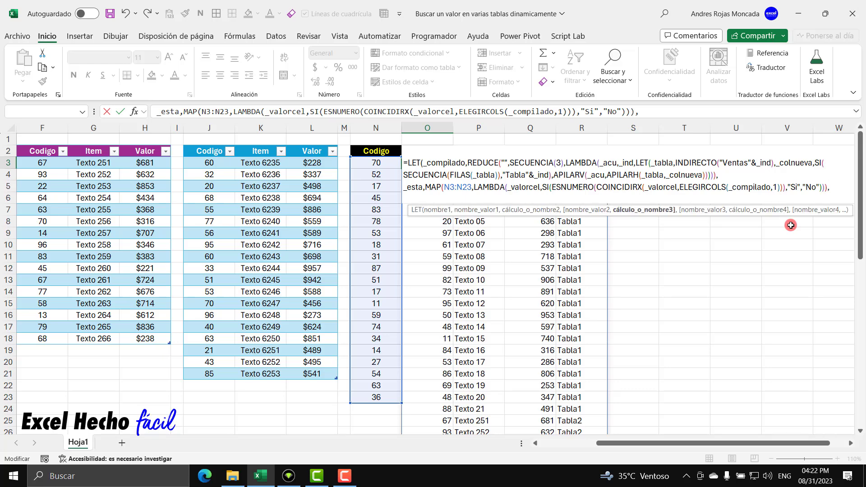
{"action": "key", "text": "alt+Return"}
{"action": "type", "text": "_esta"}
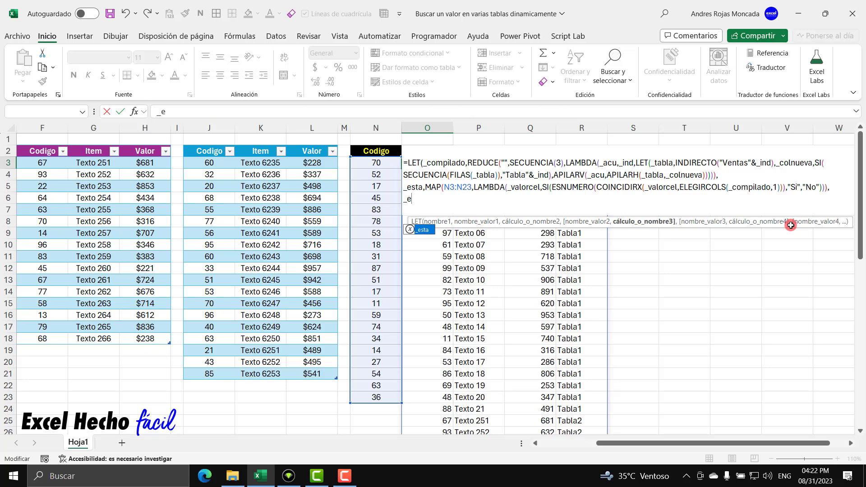
{"action": "key", "text": "BackSpace"}
{"action": "key", "text": "BackSpace"}
{"action": "key", "text": "BackSpace"}
{"action": "type", "text": "sta)"}
{"action": "key", "text": "Return"}
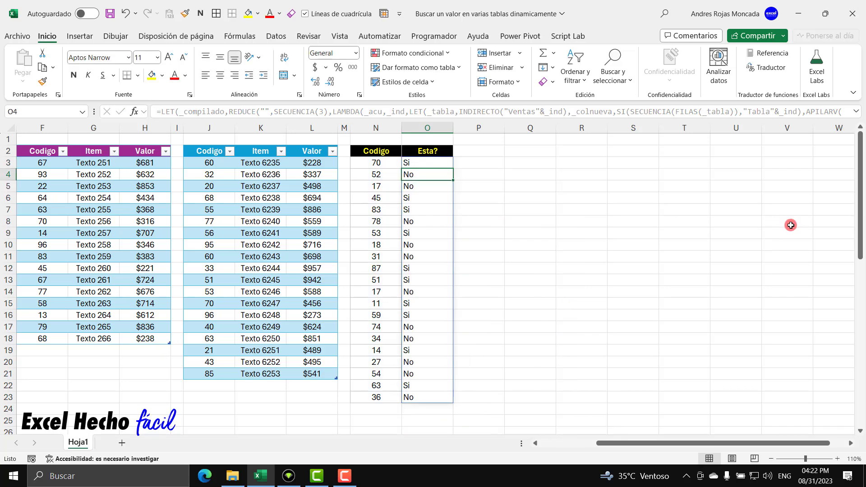
Examine which codes in the Codigo list are marked "Si" in the Esta? column
{"action": "left_click", "coordinate": [386, 163]}
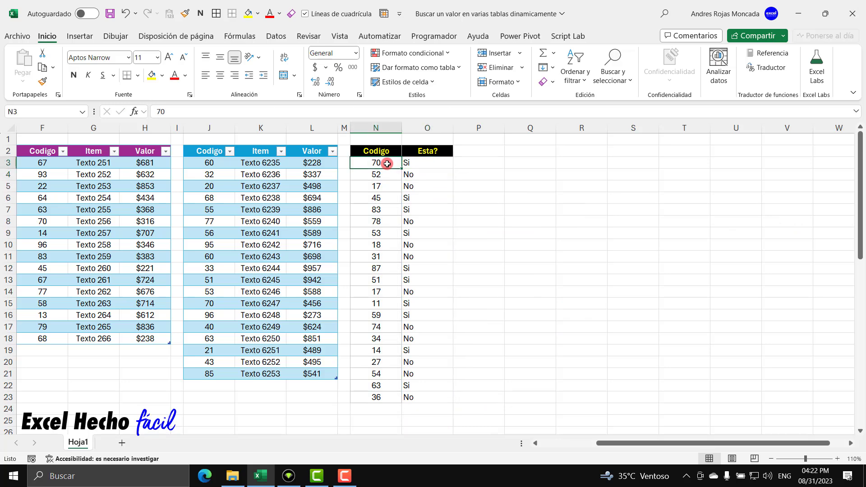
{"action": "left_click", "coordinate": [416, 165]}
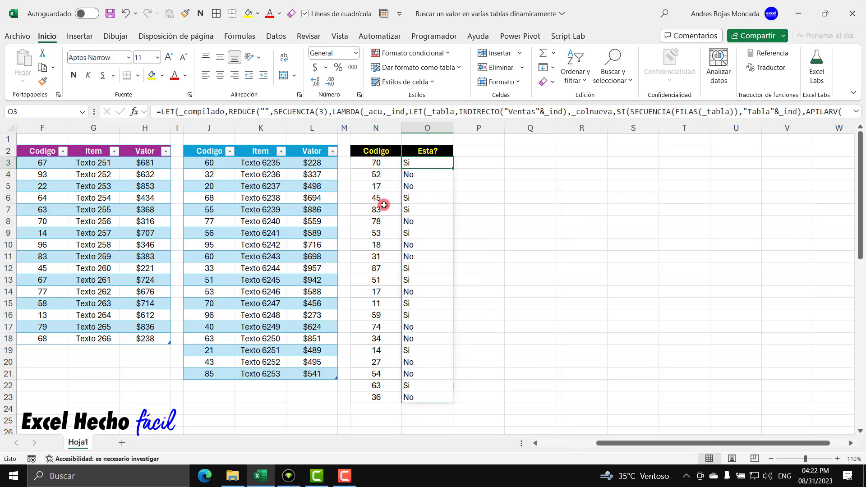
{"action": "left_click_drag", "start_coordinate": [383, 201], "coordinate": [413, 210]}
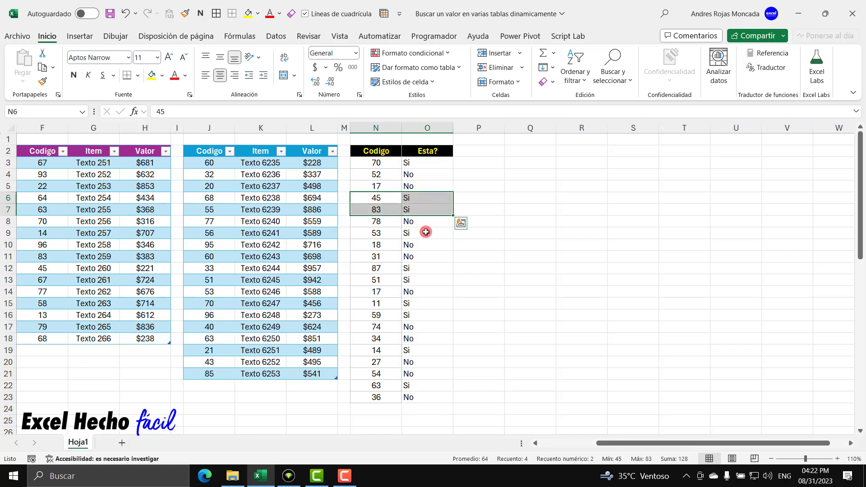
{"action": "left_click_drag", "start_coordinate": [378, 233], "coordinate": [417, 234]}
{"action": "left_click_drag", "start_coordinate": [382, 269], "coordinate": [436, 278]}
{"action": "left_click_drag", "start_coordinate": [384, 305], "coordinate": [420, 312]}
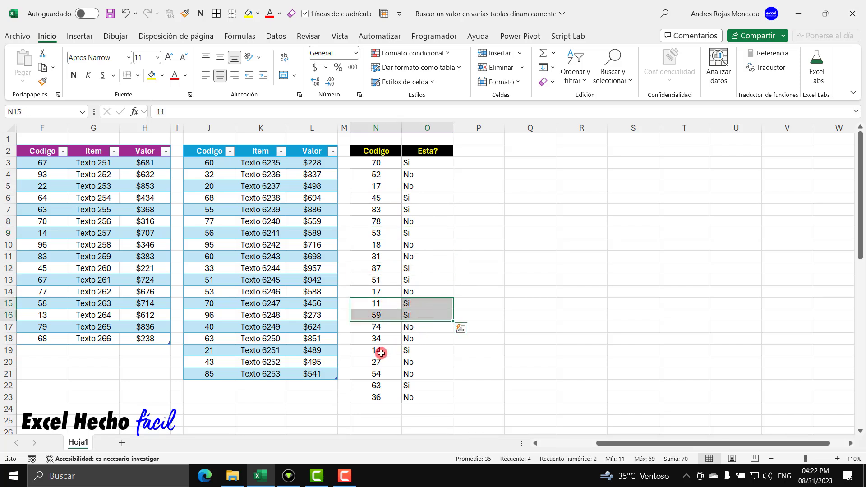
{"action": "left_click_drag", "start_coordinate": [381, 353], "coordinate": [420, 357]}
{"action": "left_click_drag", "start_coordinate": [383, 386], "coordinate": [424, 384]}
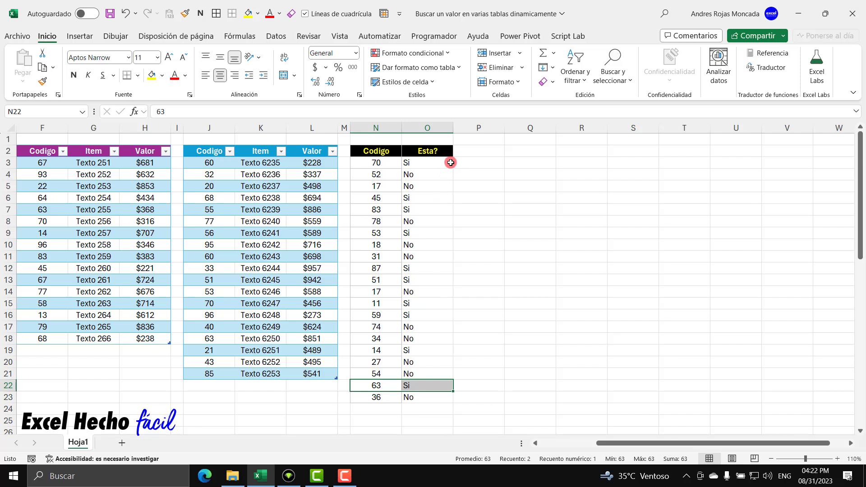
Add the header "Tablas" in P2 and copy the formatting of the Esta? header onto it
{"action": "left_click", "coordinate": [467, 151]}
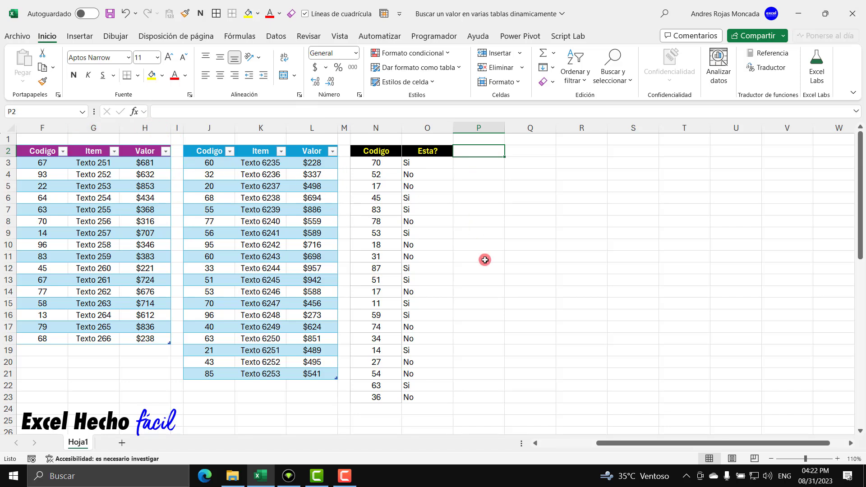
{"action": "type", "text": "Tablas"}
{"action": "key", "text": "Return"}
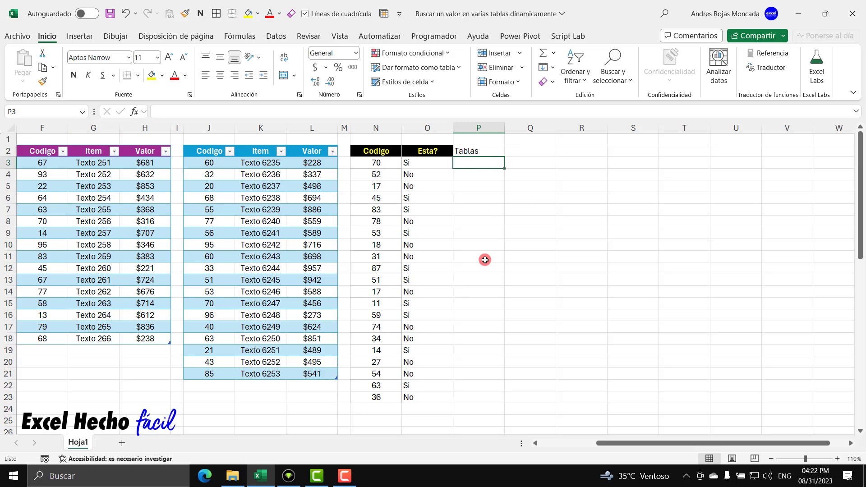
{"action": "left_click", "coordinate": [439, 152]}
{"action": "left_click", "coordinate": [42, 81]}
{"action": "left_click", "coordinate": [464, 152]}
{"action": "left_click", "coordinate": [456, 162]}
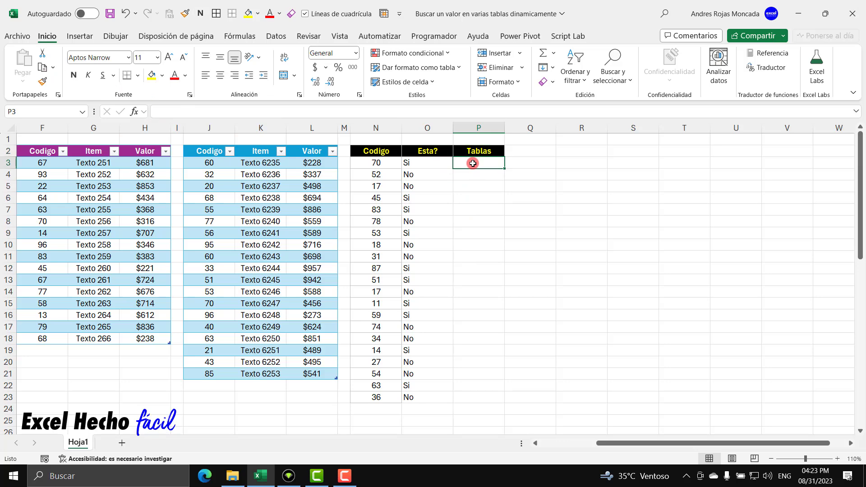
Reopen the formula in O3 and replace its final _esta result with a new LET name, _tablas
{"action": "left_click", "coordinate": [436, 163]}
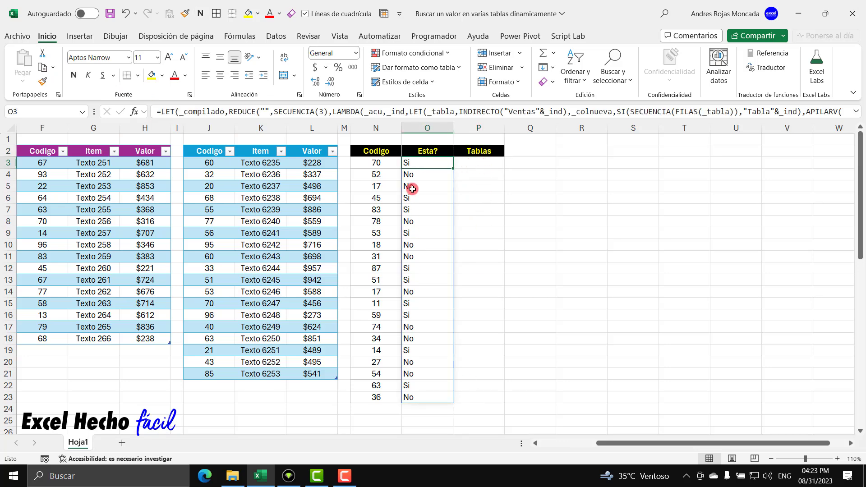
{"action": "key", "text": "F2"}
{"action": "key", "text": "BackSpace"}
{"action": "key", "text": "BackSpace"}
{"action": "key", "text": "BackSpace"}
{"action": "key", "text": "BackSpace"}
{"action": "key", "text": "BackSpace"}
{"action": "key", "text": "BackSpace"}
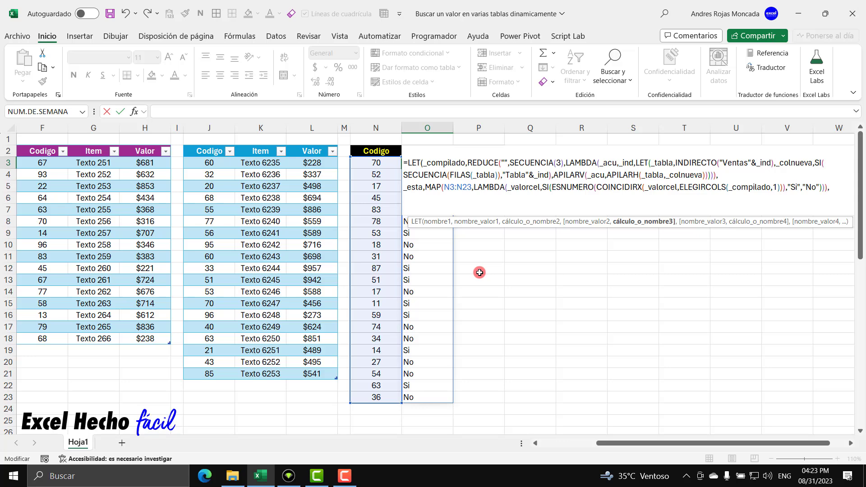
{"action": "type", "text": "_tablas,"}
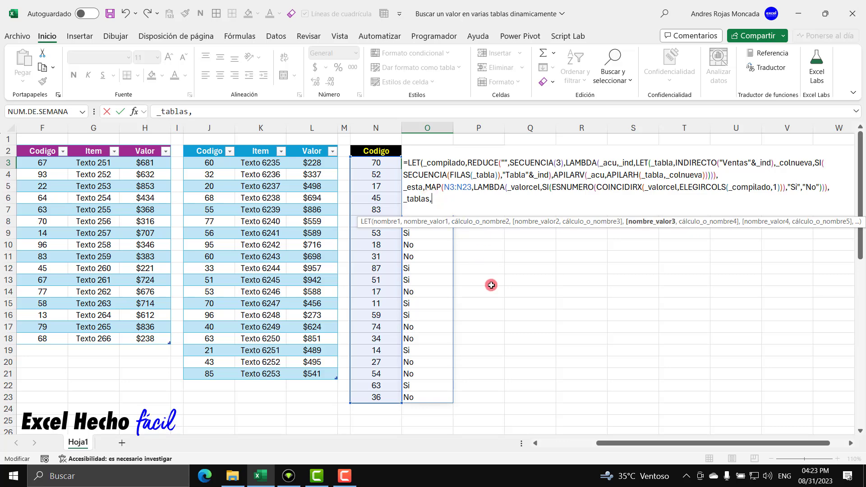
Start the value of _tablas as a MAP over N3:N23 with a LAMBDA as its second argument
{"action": "type", "text": "map"}
{"action": "key", "text": "Tab"}
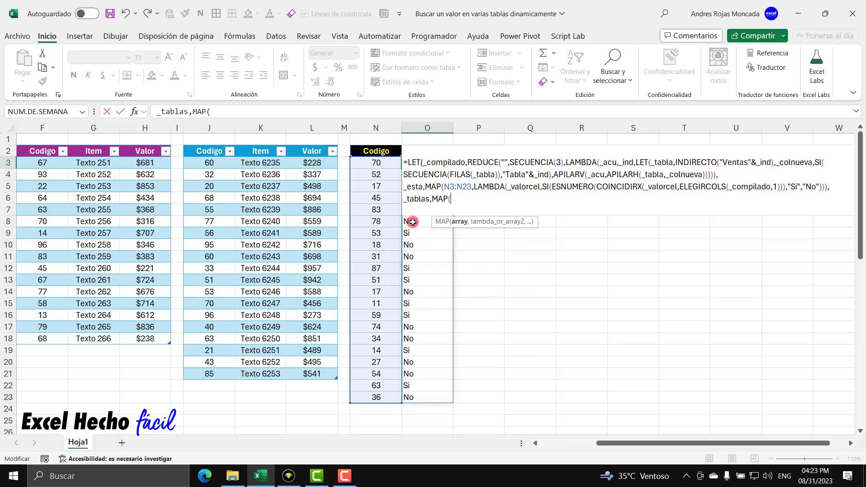
{"action": "left_click_drag", "start_coordinate": [381, 163], "coordinate": [387, 395]}
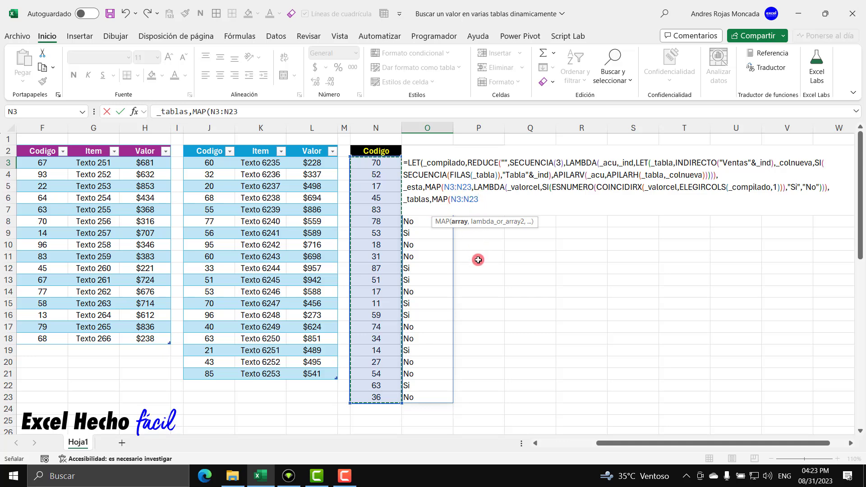
{"action": "type", "text": ","}
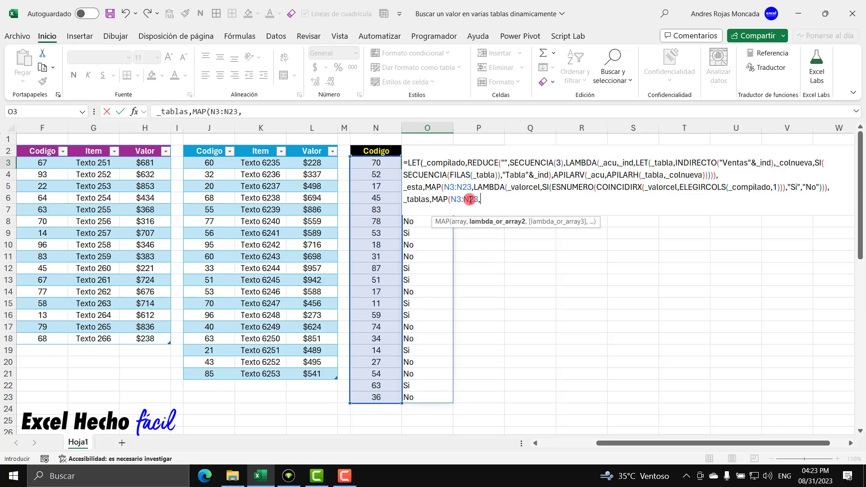
{"action": "type", "text": "LAMBDA("}
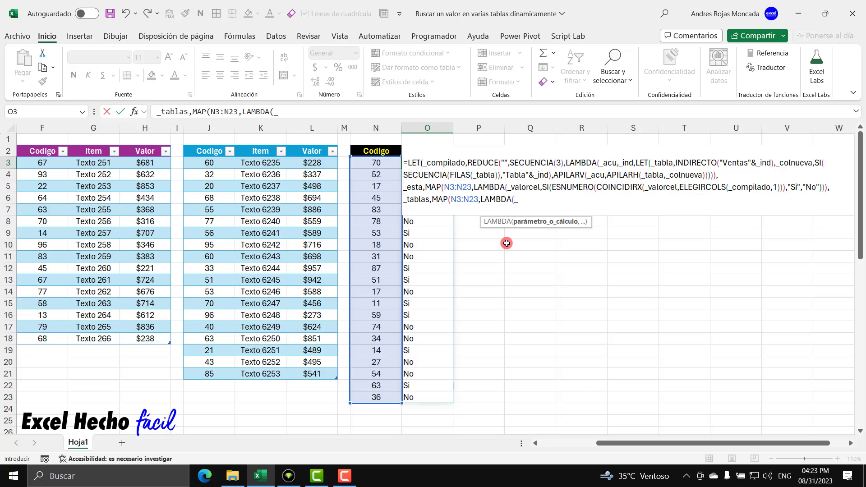
Give the LAMBDA the parameter _valorcel and an inner LET that defines _cod as ELEGIRCOLS(_compilado,1)
{"action": "type", "text": "_valorcel,LET(_co"}
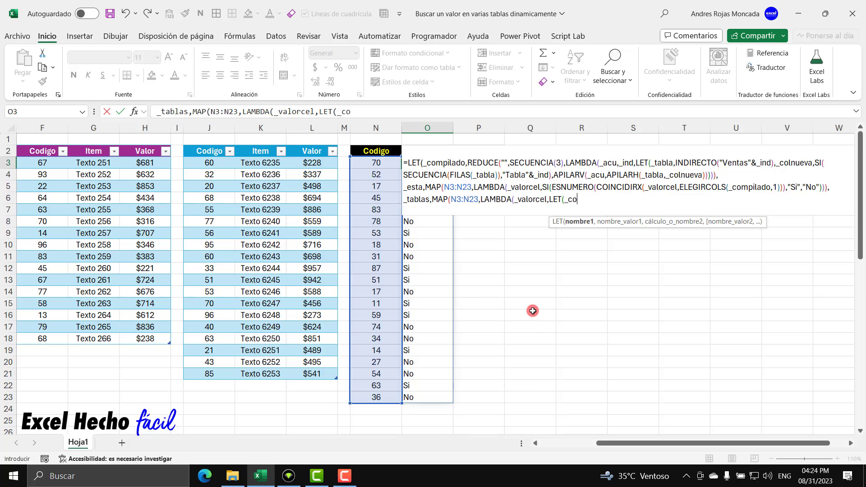
{"action": "type", "text": "d,"}
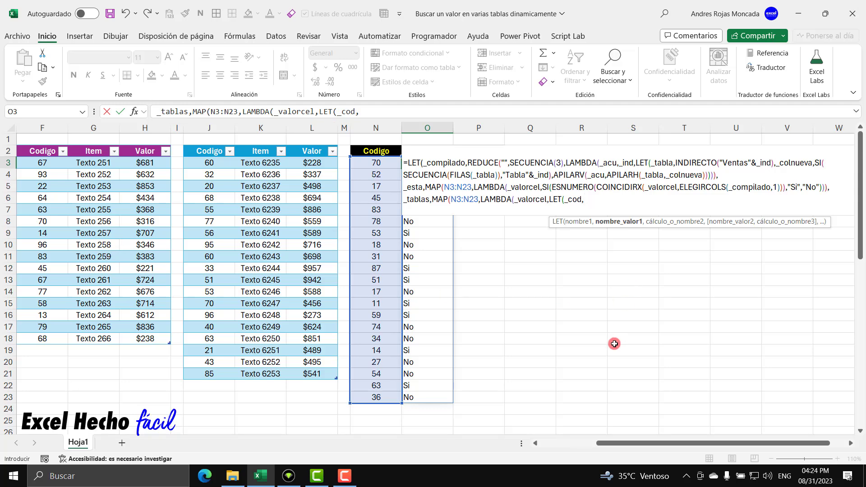
{"action": "type", "text": "ele"}
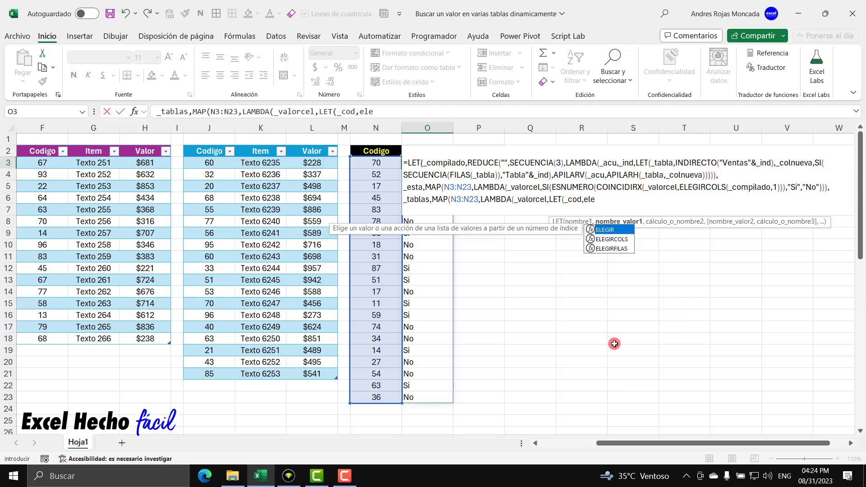
{"action": "key", "text": "Down"}
{"action": "key", "text": "Tab"}
{"action": "type", "text": "_com"}
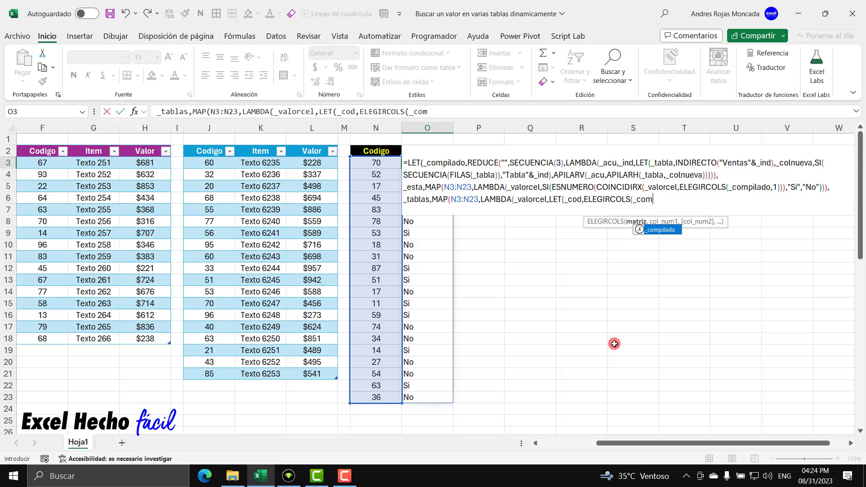
{"action": "key", "text": "Tab"}
{"action": "type", "text": ",1)"}
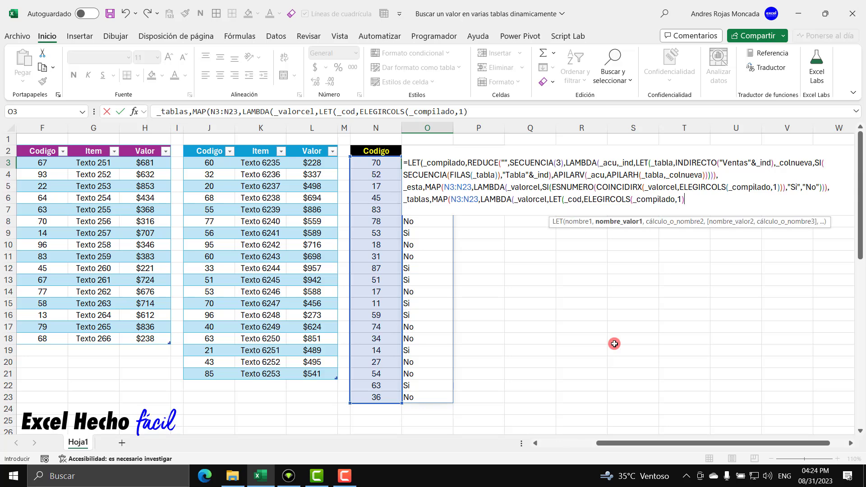
{"action": "type", "text": ","}
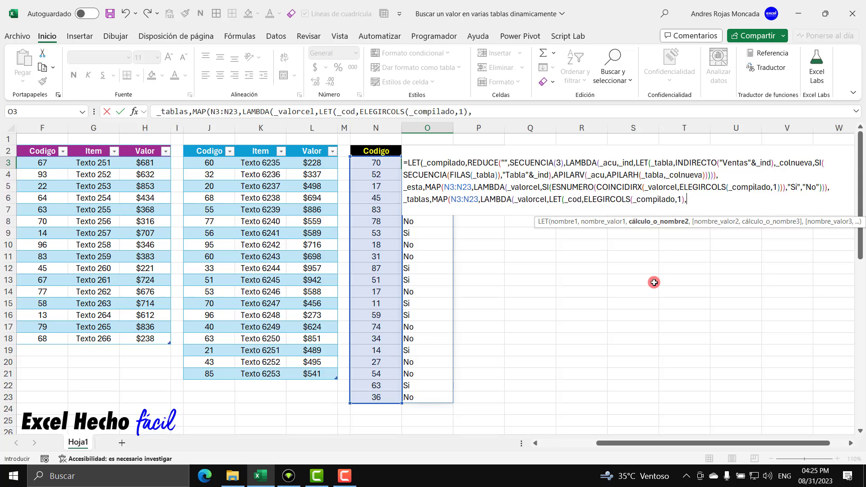
Define the inner LET name _tab as ELEGIRCOLS(_compilado,4), ready for the next argument
{"action": "type", "text": "_tab,ELE"}
{"action": "key", "text": "Down"}
{"action": "key", "text": "Tab"}
{"action": "type", "text": "_compilado"}
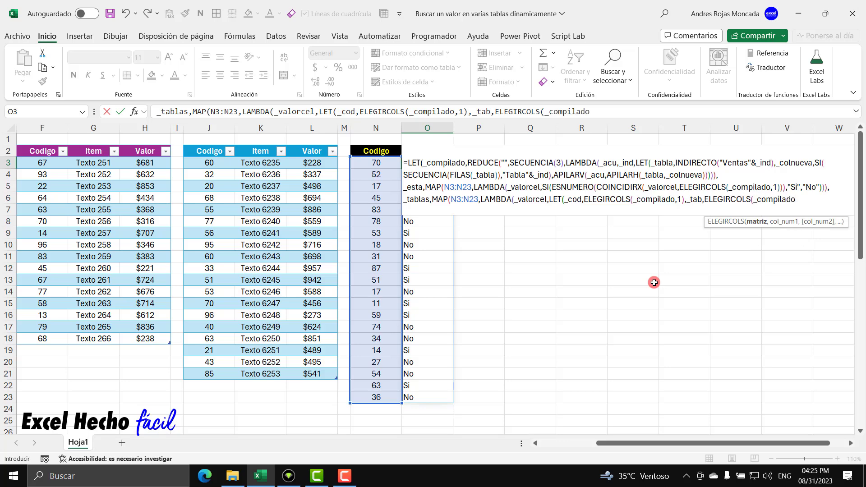
{"action": "type", "text": ",4"}
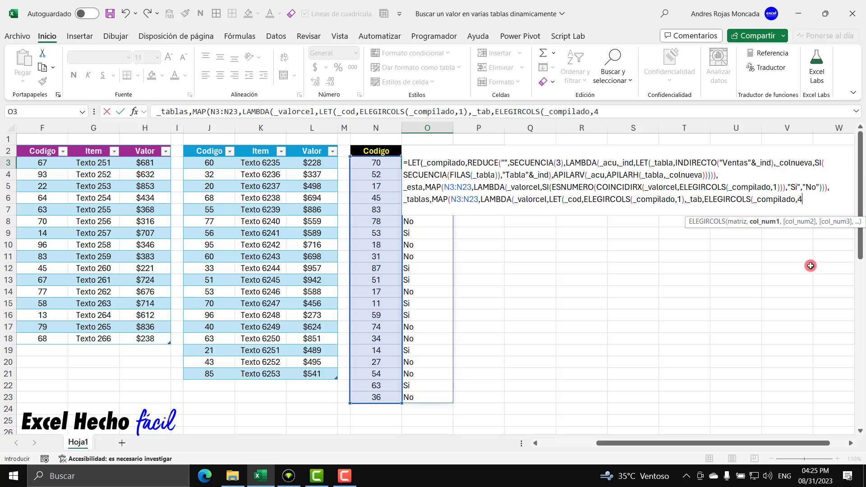
{"action": "type", "text": ")"}
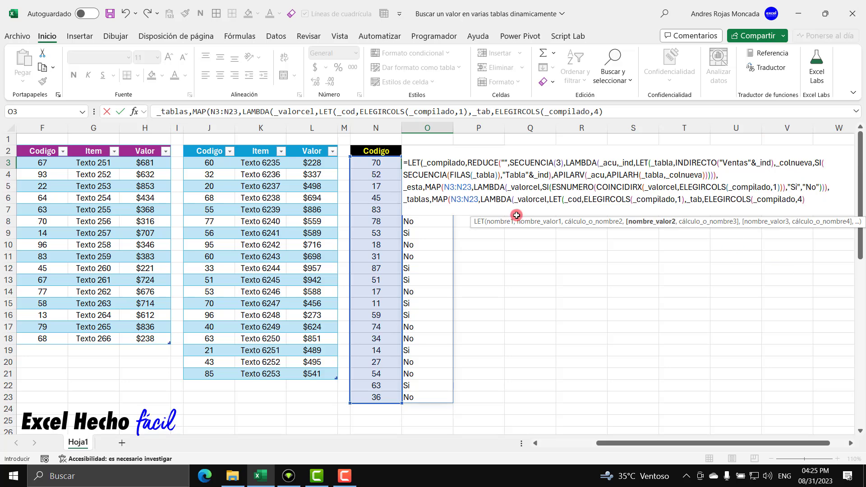
{"action": "type", "text": ","}
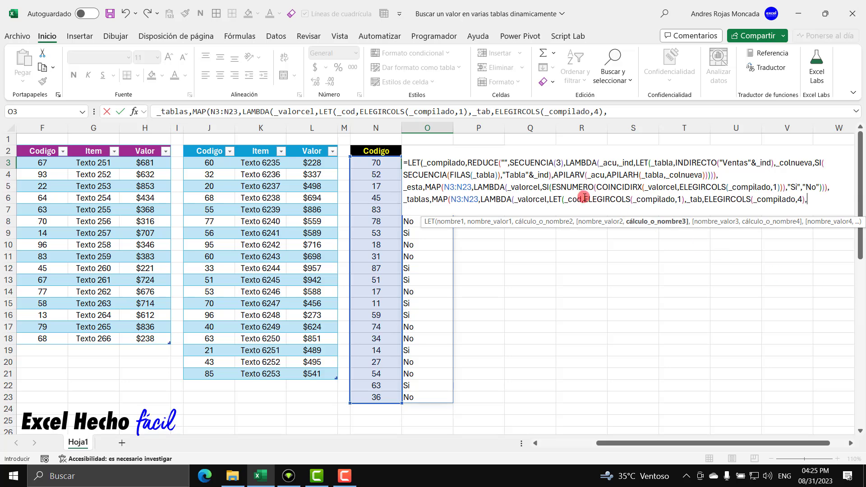
{"action": "left_click_drag", "start_coordinate": [583, 200], "coordinate": [564, 200]}
{"action": "left_click_drag", "start_coordinate": [702, 200], "coordinate": [687, 200]}
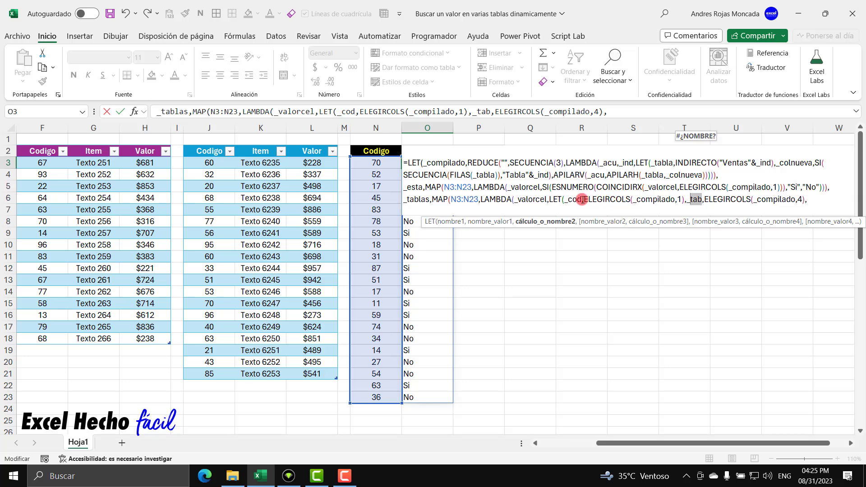
{"action": "left_click_drag", "start_coordinate": [583, 199], "coordinate": [680, 198]}
{"action": "left_click_drag", "start_coordinate": [704, 199], "coordinate": [810, 198]}
Start the inner LET's final calculation as a FILTRAR function with _tab as its array
{"action": "left_click", "coordinate": [811, 199]}
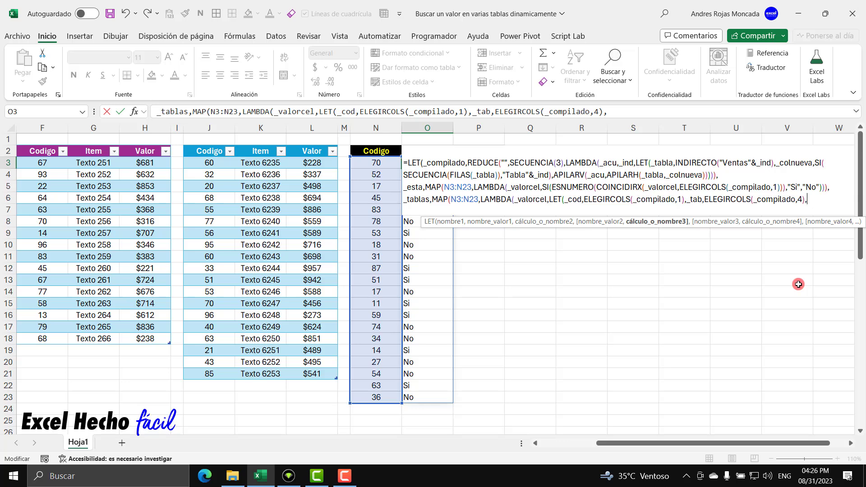
{"action": "type", "text": "fil"}
{"action": "key", "text": "Down"}
{"action": "key", "text": "Down"}
{"action": "key", "text": "Tab"}
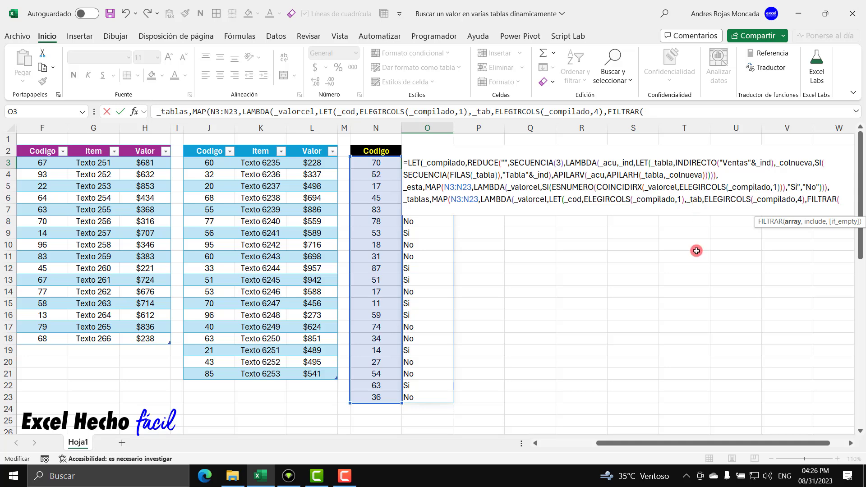
{"action": "type", "text": "_tab"}
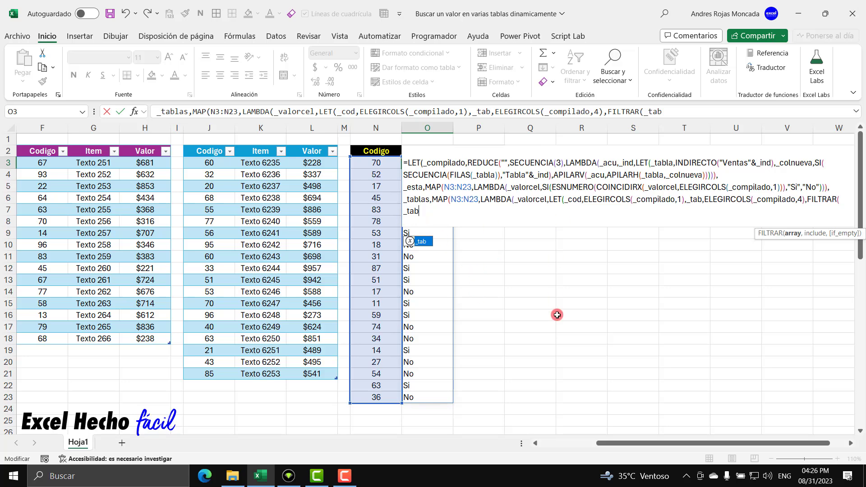
{"action": "type", "text": ","}
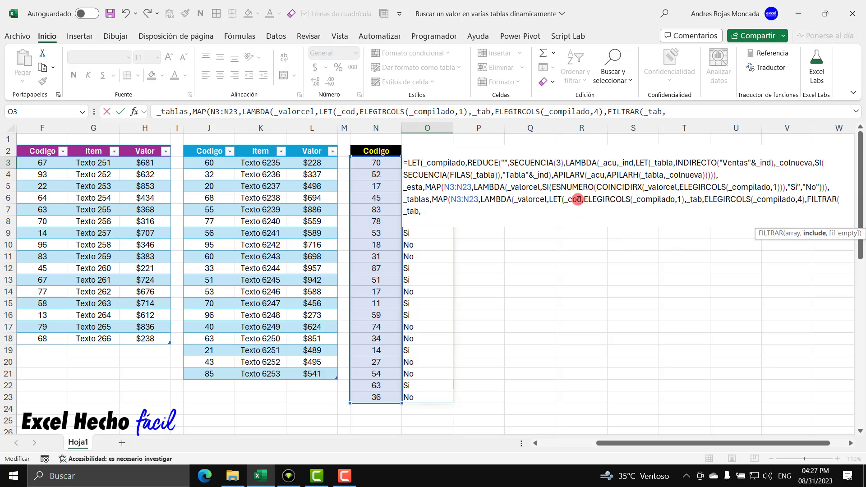
Set the include condition of FILTRAR to _cod=_valorcel
{"action": "type", "text": "_co"}
{"action": "key", "text": "Tab"}
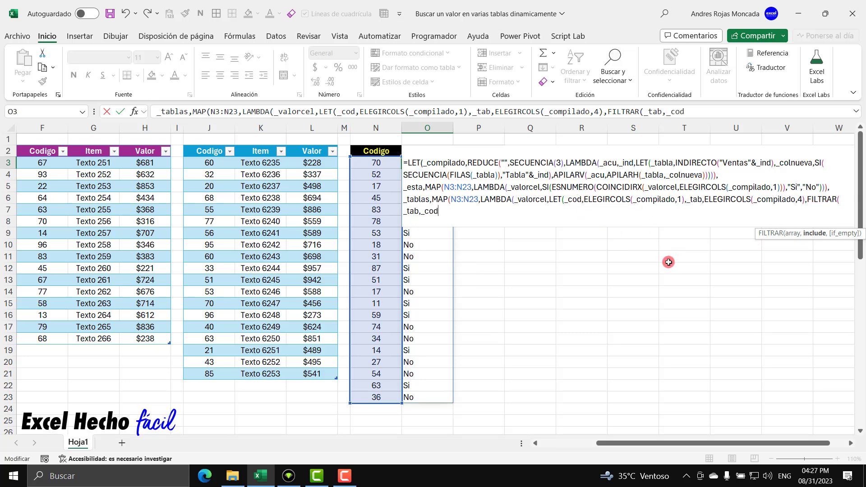
{"action": "type", "text": "+"}
{"action": "key", "text": "BackSpace"}
{"action": "type", "text": "="}
{"action": "type", "text": "_valorcel"}
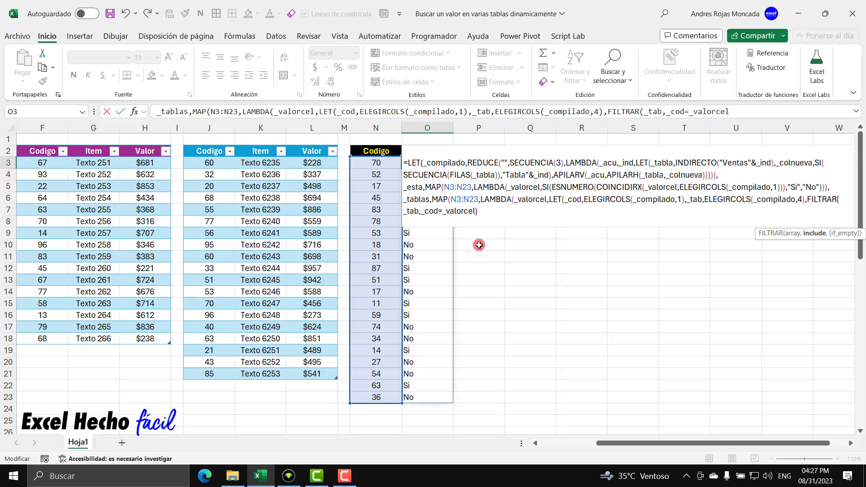
{"action": "type", "text": ")"}
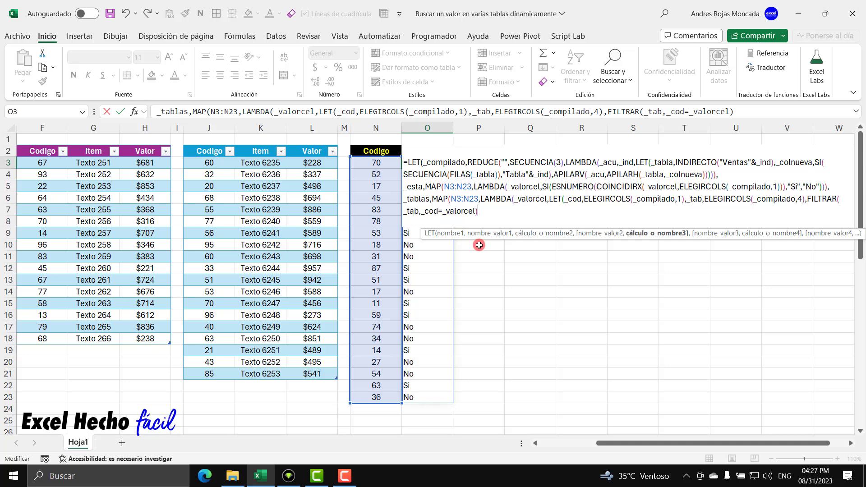
Add "Null" as the if_empty argument of FILTRAR and close the function
{"action": "key", "text": "BackSpace"}
{"action": "type", "text": ","}
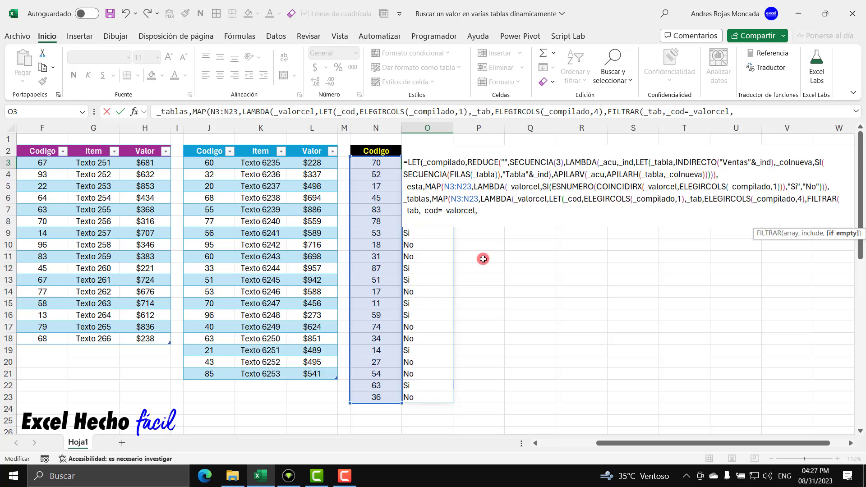
{"action": "type", "text": "\"No esta"}
{"action": "type", "text": "\""}
{"action": "key", "text": "BackSpace"}
{"action": "key", "text": "BackSpace"}
{"action": "key", "text": "BackSpace"}
{"action": "key", "text": "BackSpace"}
{"action": "key", "text": "BackSpace"}
{"action": "key", "text": "BackSpace"}
{"action": "key", "text": "BackSpace"}
{"action": "type", "text": "ull"}
{"action": "type", "text": "\")"}
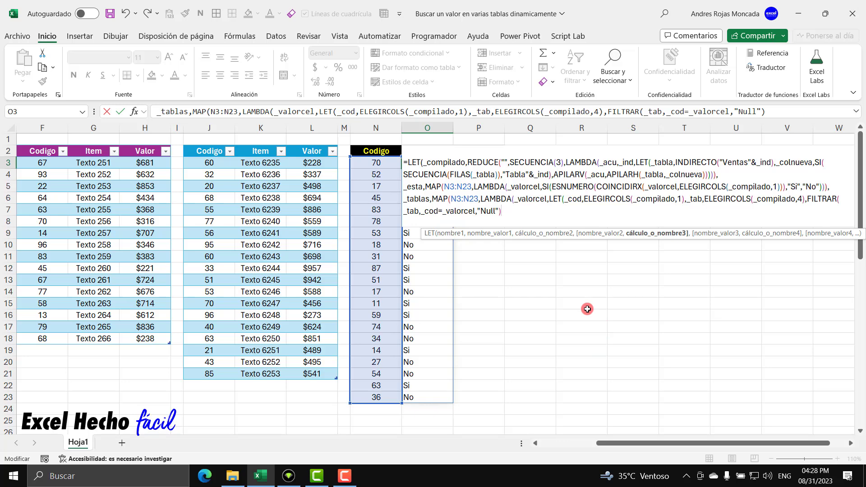
Wrap the FILTRAR expression in a UNICOS function
{"action": "left_click", "coordinate": [806, 202]}
{"action": "type", "text": "uni"}
{"action": "key", "text": "Down"}
{"action": "key", "text": "Down"}
{"action": "key", "text": "Tab"}
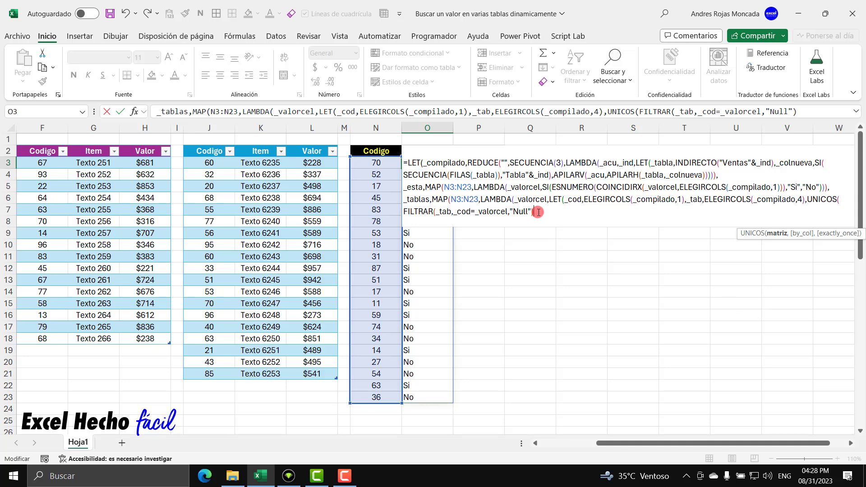
{"action": "type", "text": ")"}
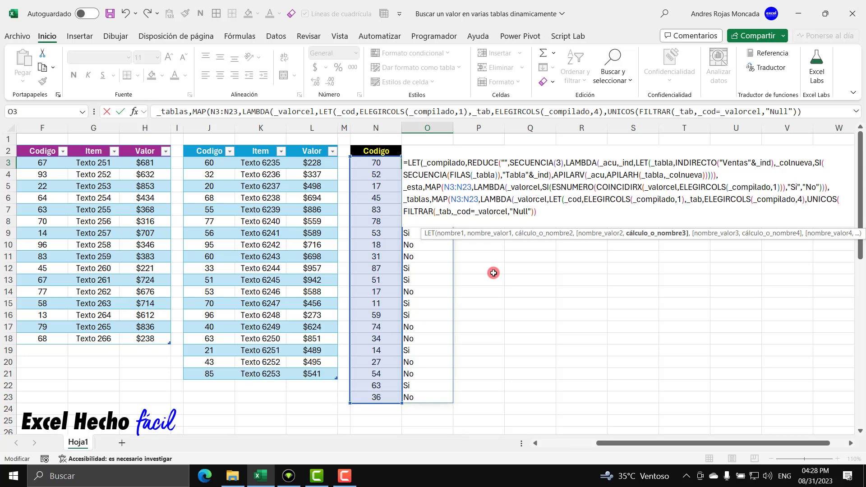
Try inserting UNIRCADENAS inside UNICOS, directly in front of the FILTRAR expression
{"action": "left_click", "coordinate": [404, 212]}
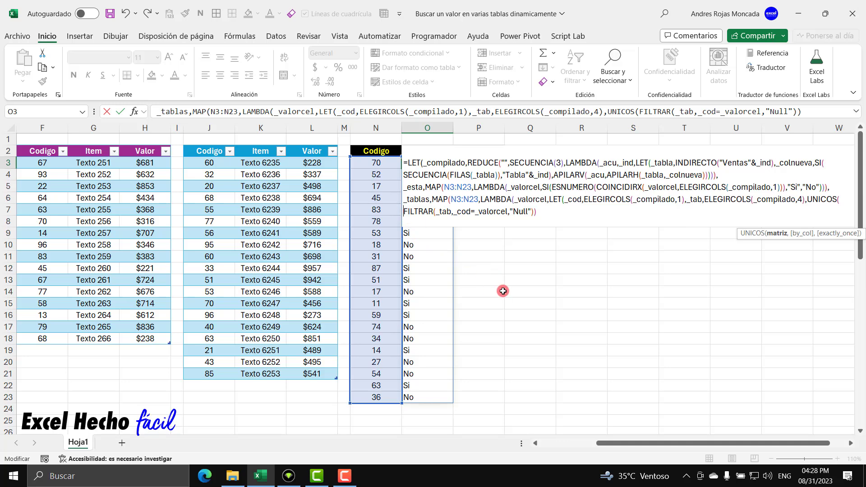
{"action": "type", "text": "uni"}
{"action": "key", "text": "Down"}
{"action": "key", "text": "Down"}
{"action": "key", "text": "Down"}
{"action": "key", "text": "Tab"}
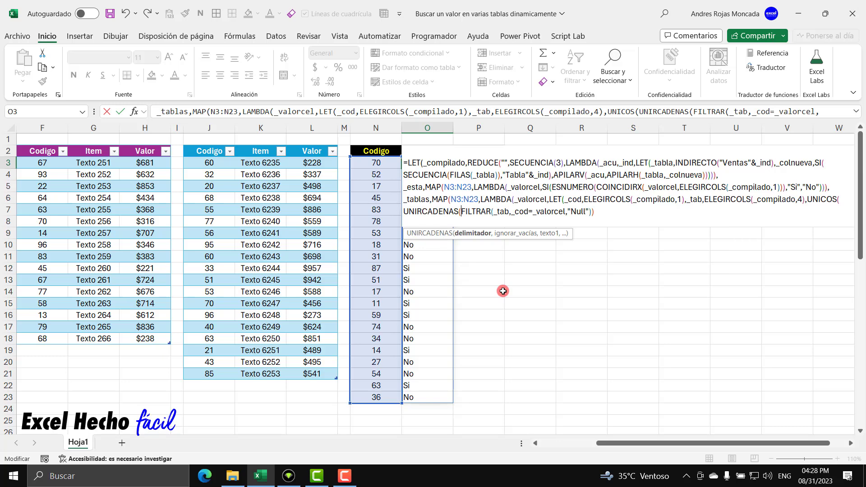
Give UNIRCADENAS the delimiter " - " ahead of the FILTRAR expression
{"action": "left_click_drag", "start_coordinate": [594, 211], "coordinate": [461, 211]}
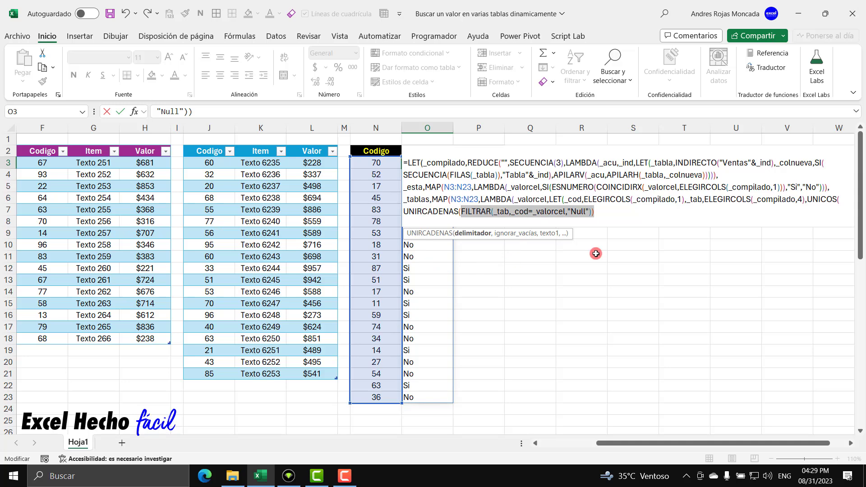
{"action": "left_click", "coordinate": [458, 211]}
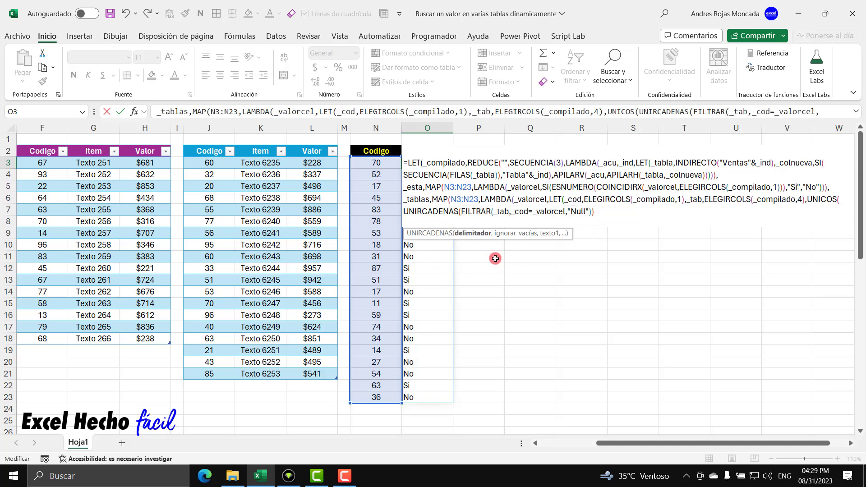
{"action": "type", "text": "\" - "}
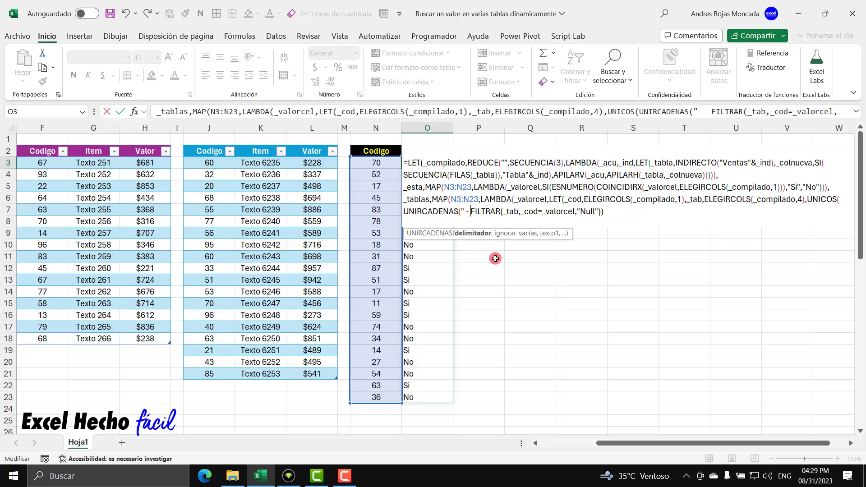
{"action": "type", "text": "\""}
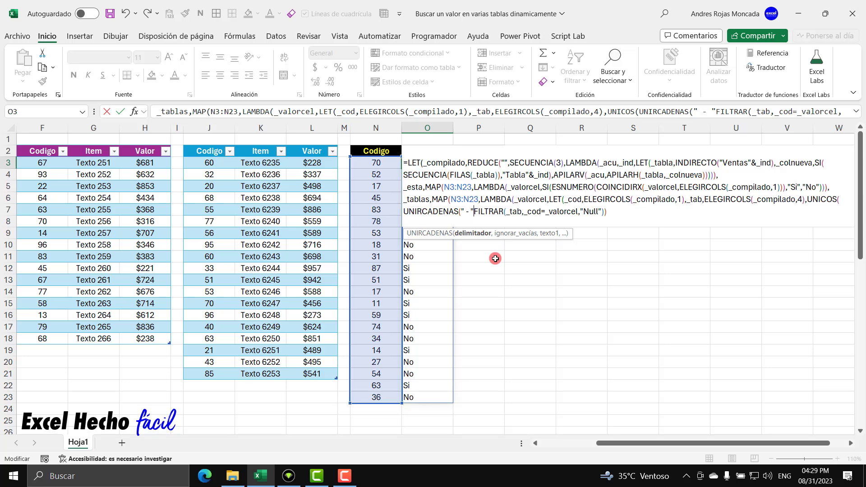
{"action": "type", "text": ","}
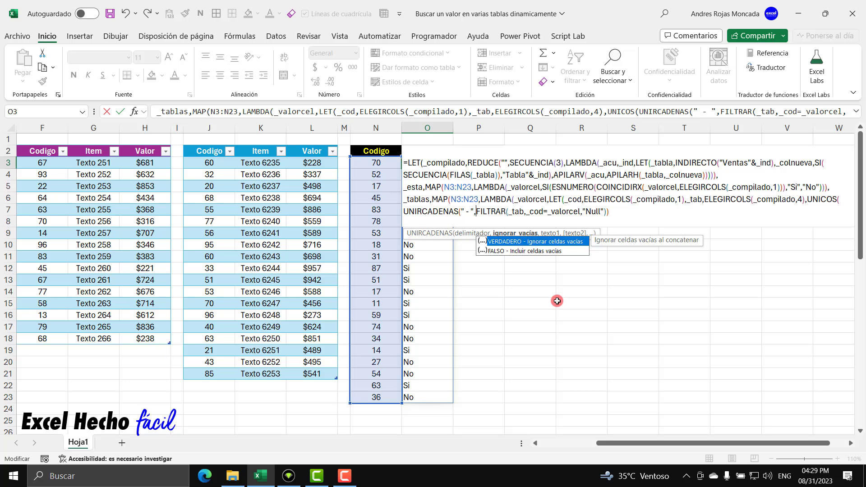
Set the ignore-empty argument of UNIRCADENAS to 1, in place of the word VERDADERO
{"action": "key", "text": "Tab"}
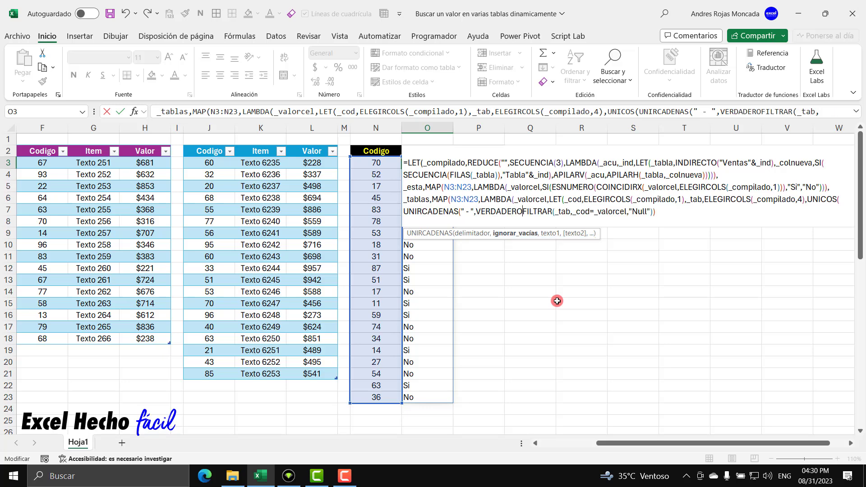
{"action": "key", "text": "BackSpace"}
{"action": "key", "text": "BackSpace"}
{"action": "key", "text": "BackSpace"}
{"action": "key", "text": "BackSpace"}
{"action": "key", "text": "BackSpace"}
{"action": "key", "text": "BackSpace"}
{"action": "key", "text": "BackSpace"}
{"action": "key", "text": "BackSpace"}
{"action": "key", "text": "BackSpace"}
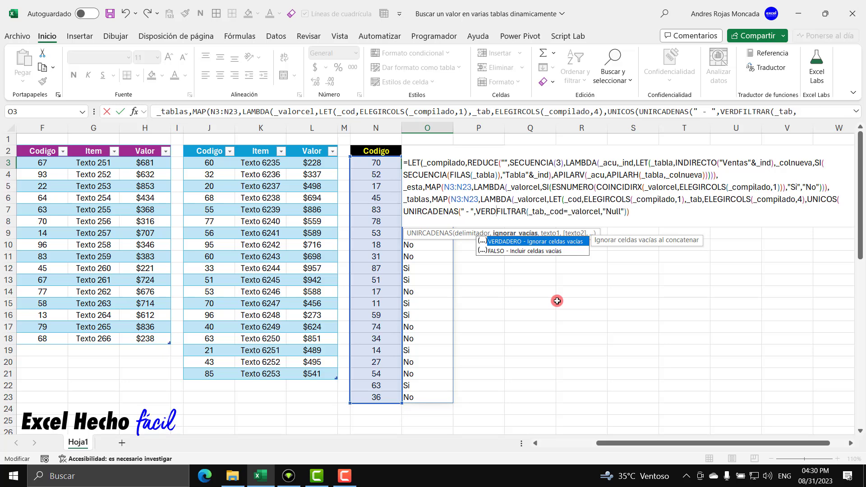
{"action": "type", "text": "1"}
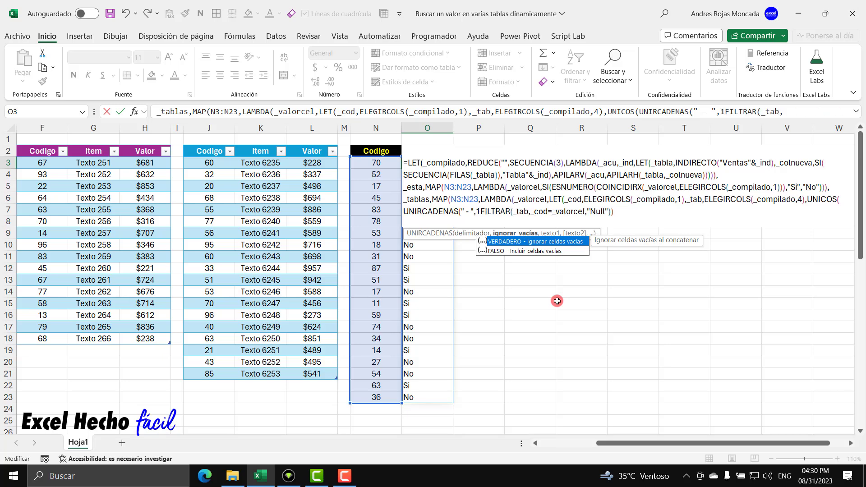
{"action": "type", "text": ","}
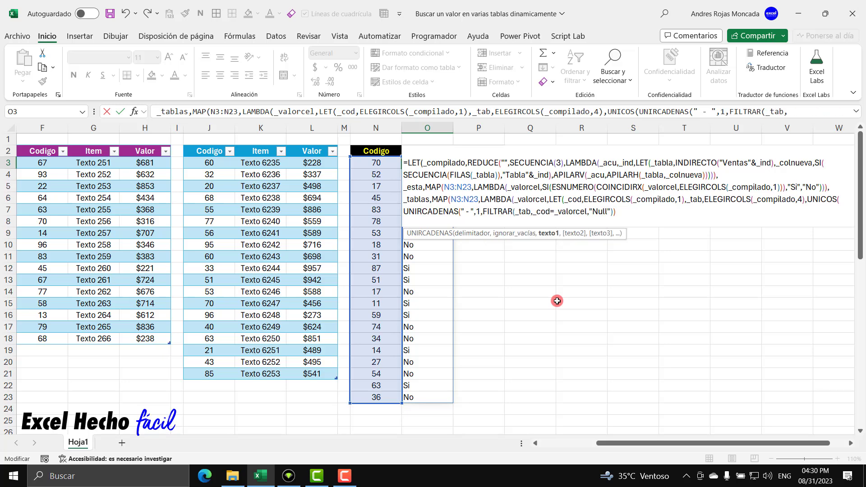
Copy the FILTRAR expression from the UNIRCADENAS text argument and close UNIRCADENAS after it
{"action": "left_click", "coordinate": [548, 233]}
{"action": "key", "text": "ctrl+c"}
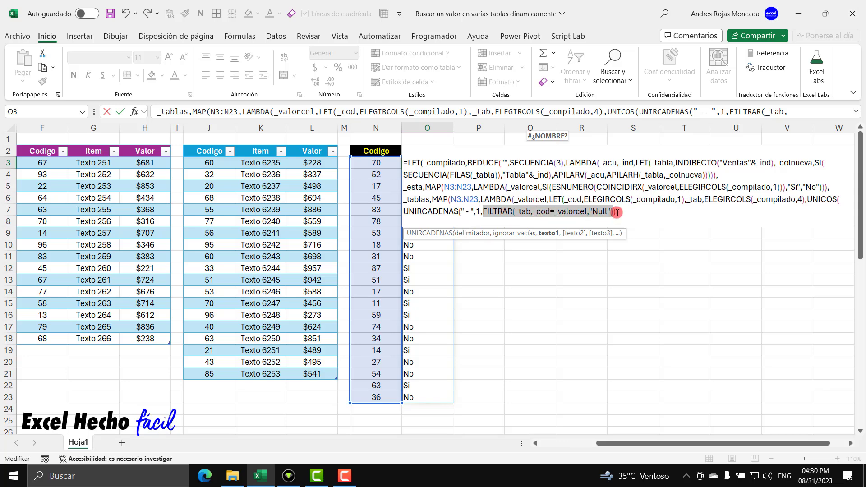
{"action": "type", "text": "))"}
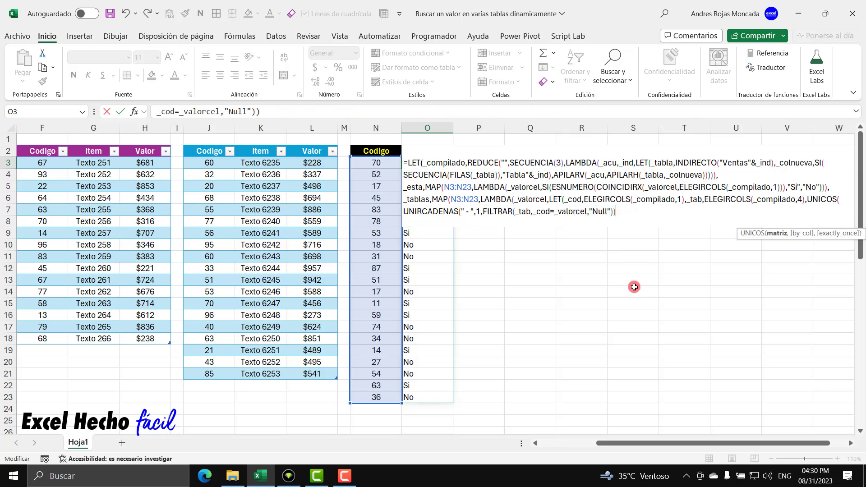
{"action": "key", "text": "BackSpace"}
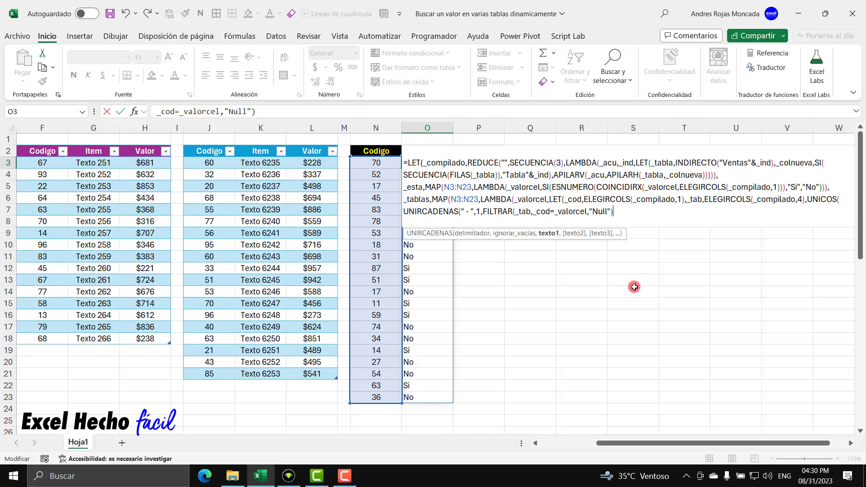
{"action": "type", "text": ")"}
{"action": "key", "text": "BackSpace"}
{"action": "type", "text": ")"}
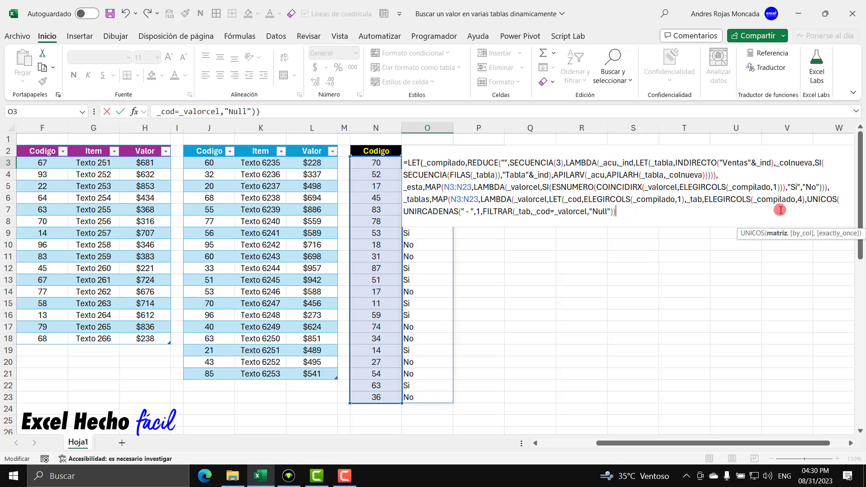
Delete the UNICOS(UNIRCADENAS(...)) expression and rebuild it as UNICOS around the copied FILTRAR(_tab,_cod=_valorcel,"Null")
{"action": "left_click_drag", "start_coordinate": [481, 212], "coordinate": [808, 201]}
{"action": "key", "text": "Delete"}
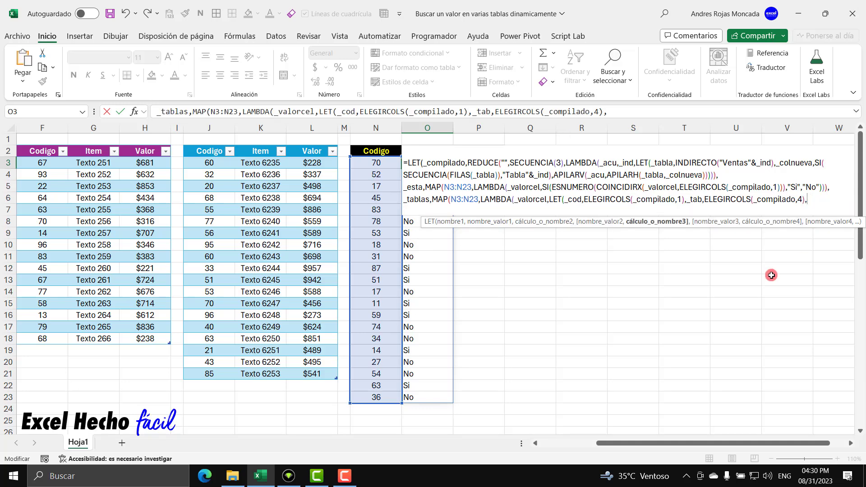
{"action": "type", "text": "UNI"}
{"action": "key", "text": "Tab"}
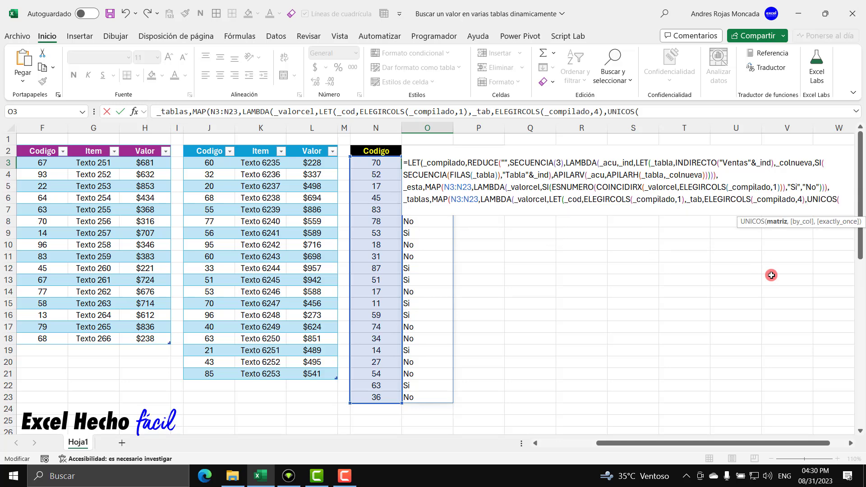
{"action": "key", "text": "ctrl+v"}
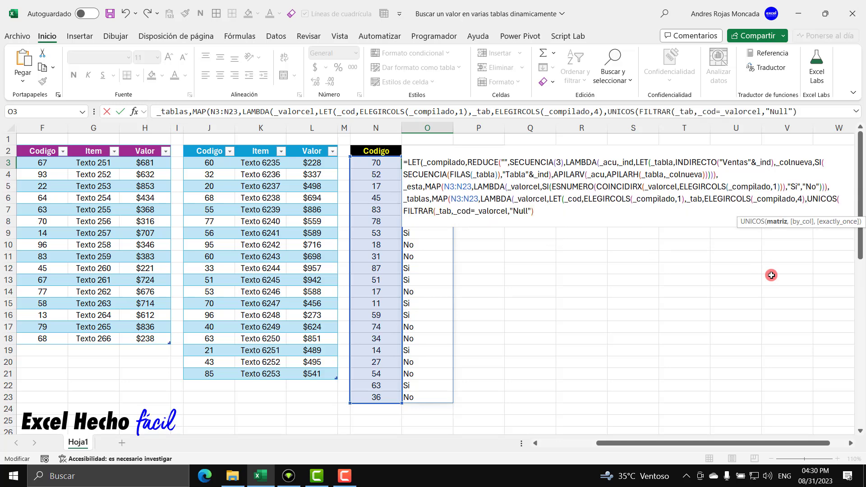
{"action": "type", "text": ")"}
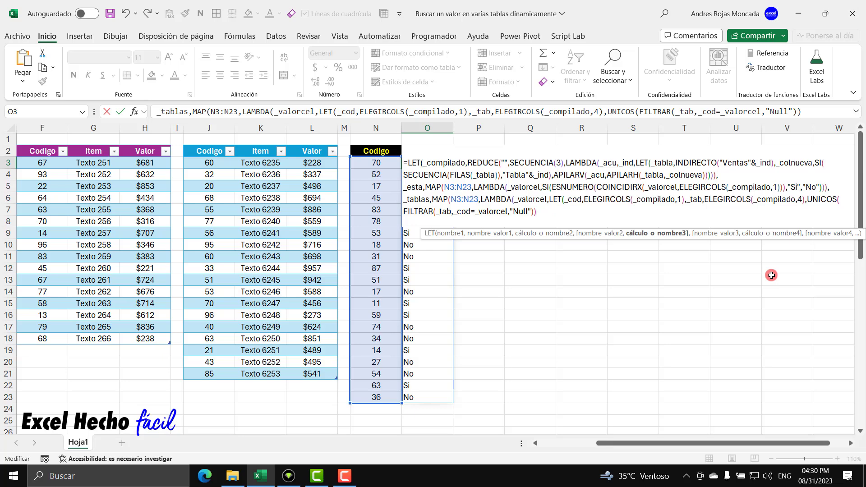
Wrap the UNICOS(FILTRAR(...)) expression of _tablas in UNIRCADENAS with the delimiter " - "
{"action": "left_click", "coordinate": [806, 199]}
{"action": "type", "text": "uni"}
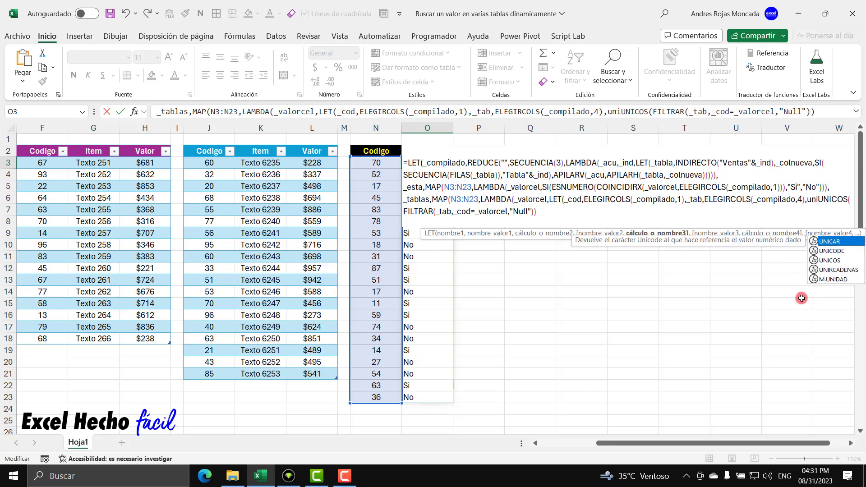
{"action": "key", "text": "Down"}
{"action": "key", "text": "Tab"}
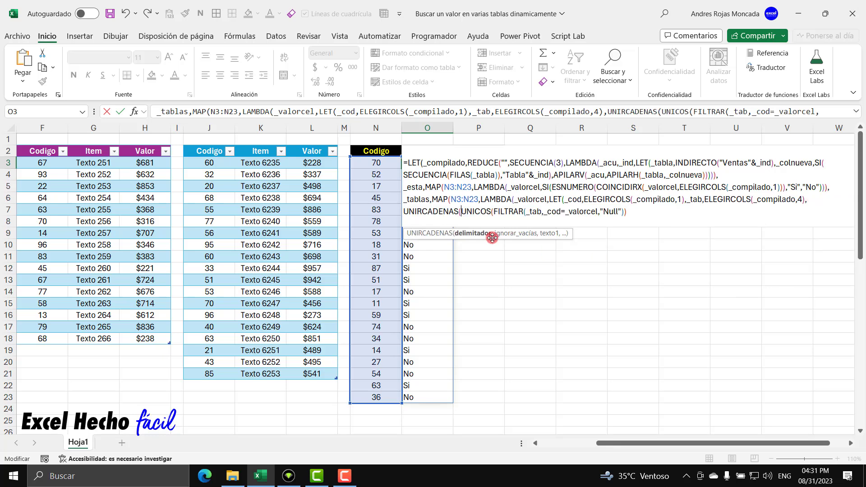
{"action": "type", "text": "\" -"}
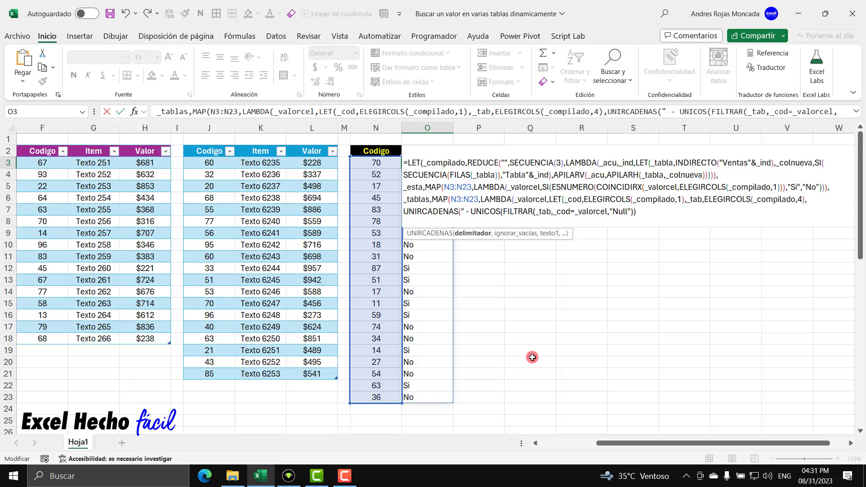
{"action": "type", "text": " \","}
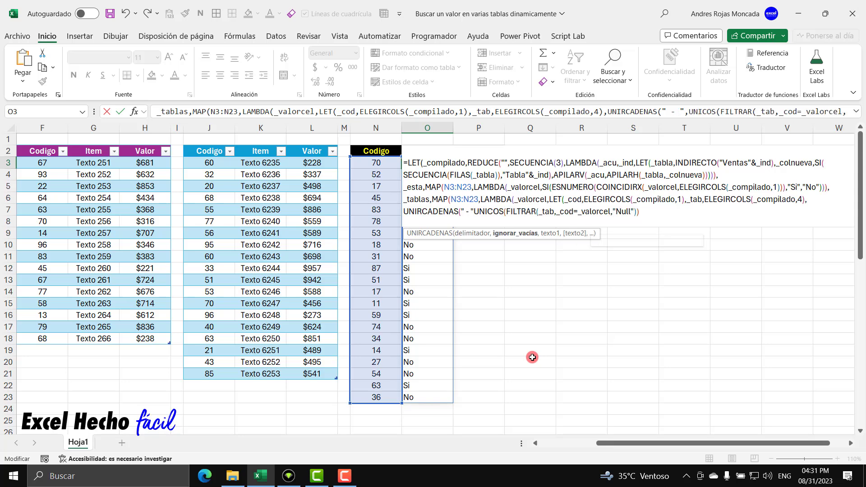
Set the ignore-empty argument of UNIRCADENAS to 1 and close the function after the UNICOS expression
{"action": "type", "text": "1"}
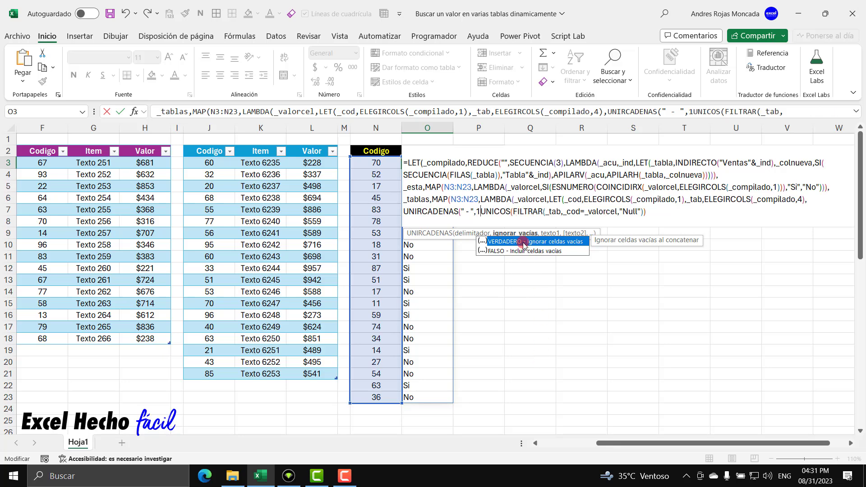
{"action": "type", "text": ","}
{"action": "left_click", "coordinate": [549, 233]}
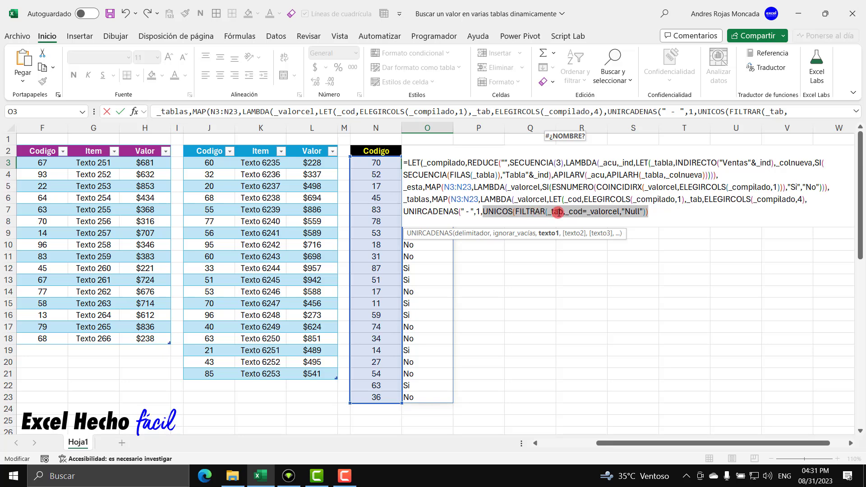
{"action": "left_click", "coordinate": [652, 212]}
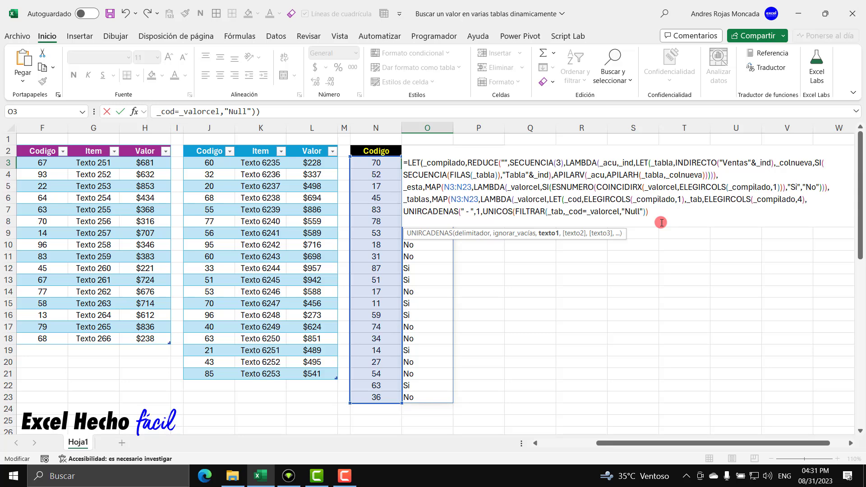
{"action": "type", "text": ")"}
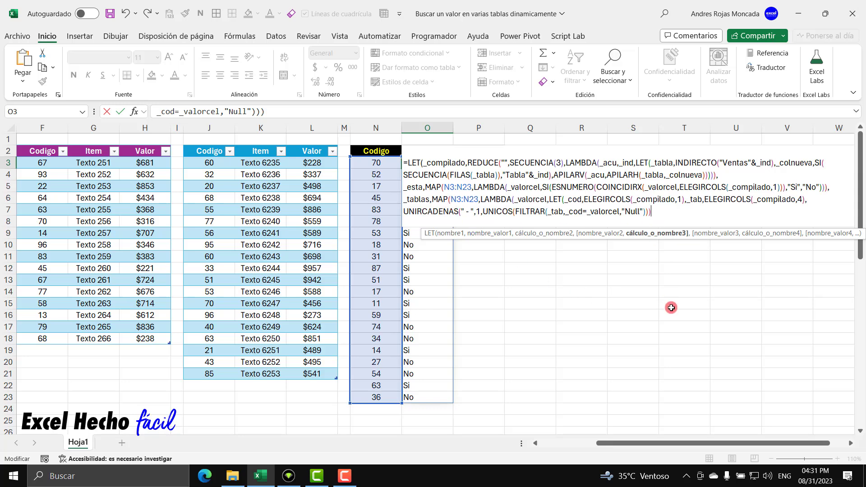
Close the inner LET, LAMBDA and MAP of the _tablas definition, then start a new formula line for the final calculation
{"action": "key", "text": "BackSpace"}
{"action": "type", "text": ")"}
{"action": "type", "text": "))"}
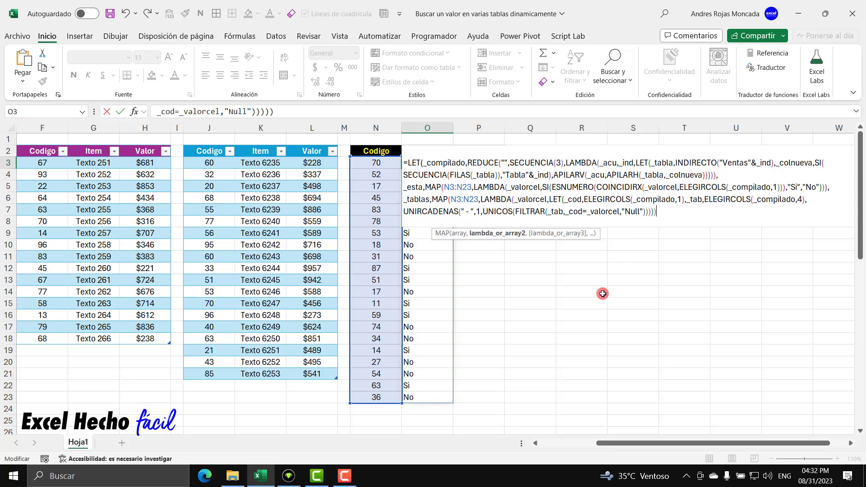
{"action": "type", "text": ")"}
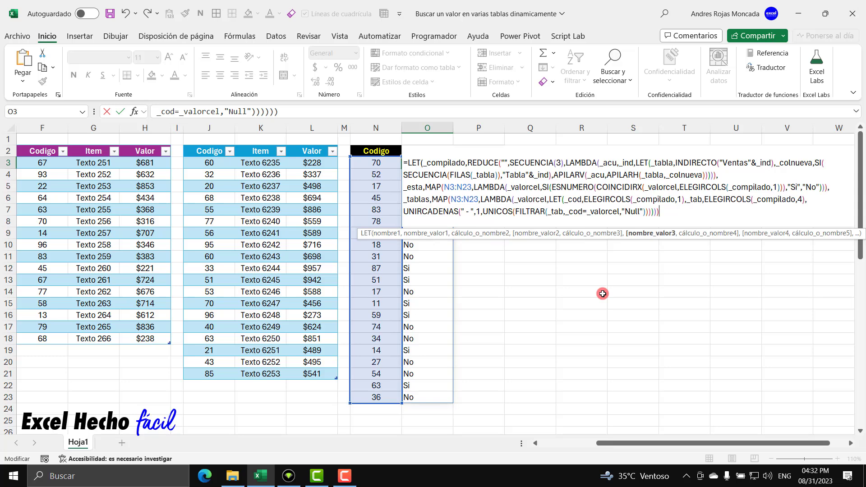
{"action": "type", "text": ","}
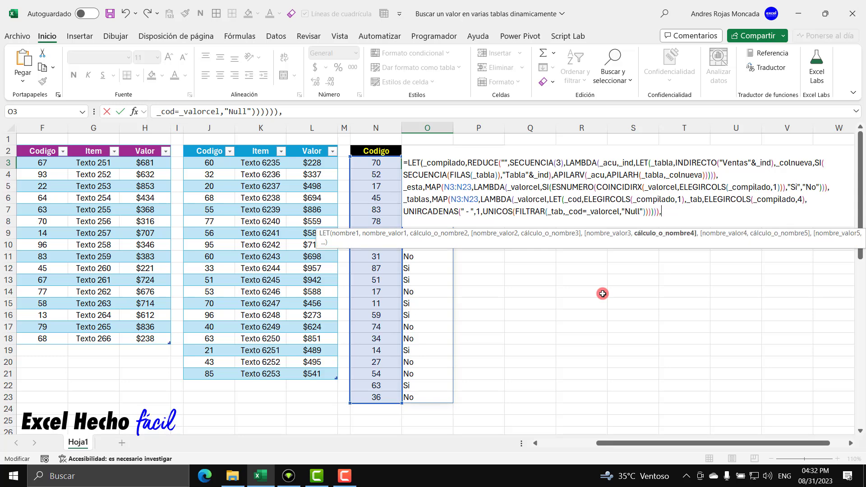
{"action": "key", "text": "alt+Return"}
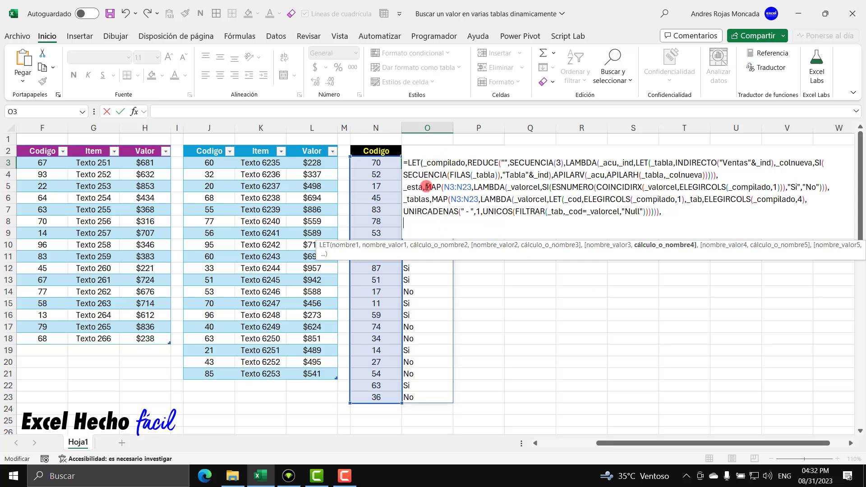
Finish the outer LET with APILARH(_esta,_tablas) as its result and enter the formula in O3
{"action": "left_click_drag", "start_coordinate": [423, 188], "coordinate": [403, 187]}
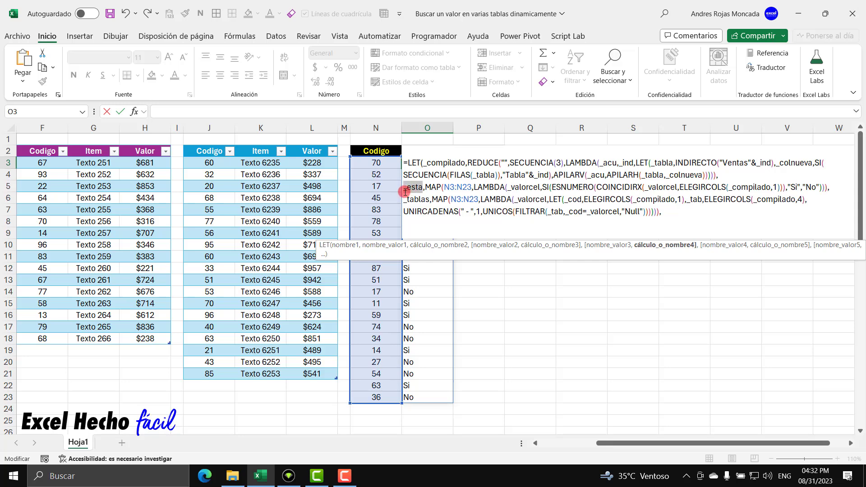
{"action": "left_click", "coordinate": [417, 224]}
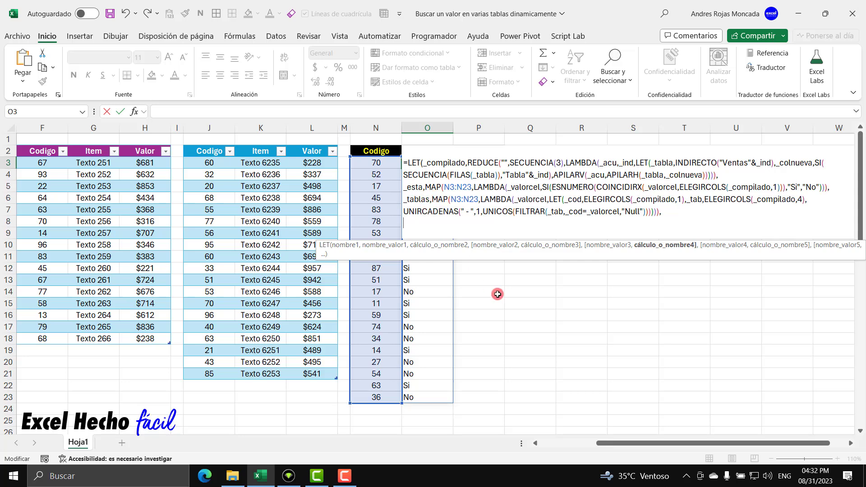
{"action": "type", "text": "api"}
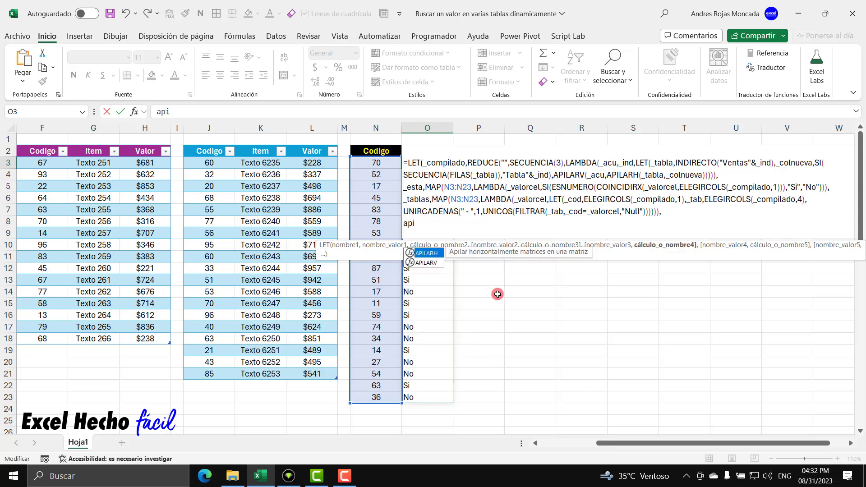
{"action": "key", "text": "Tab"}
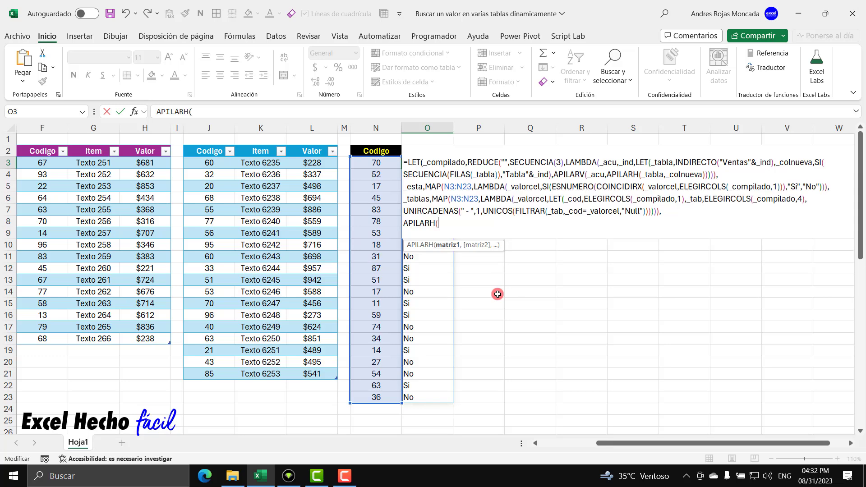
{"action": "type", "text": "_"}
{"action": "key", "text": "Down"}
{"action": "key", "text": "Tab"}
{"action": "type", "text": ","}
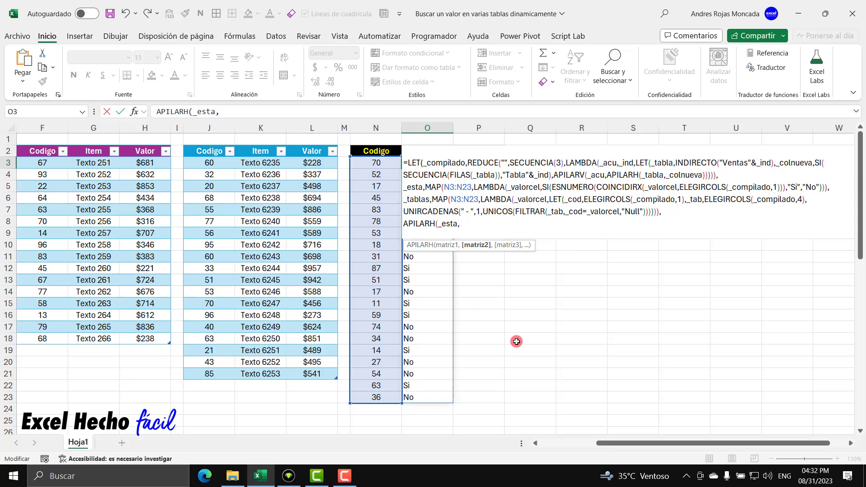
{"action": "type", "text": "_tablas"}
{"action": "type", "text": ")"}
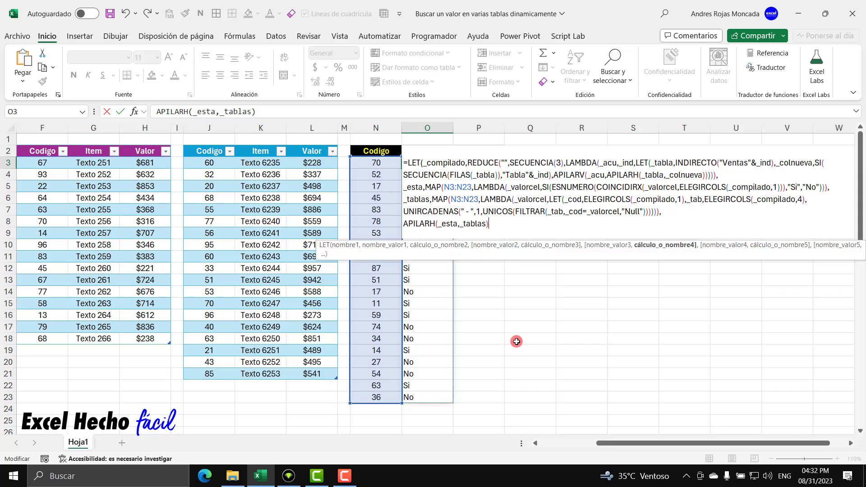
{"action": "type", "text": ")"}
{"action": "key", "text": "Return"}
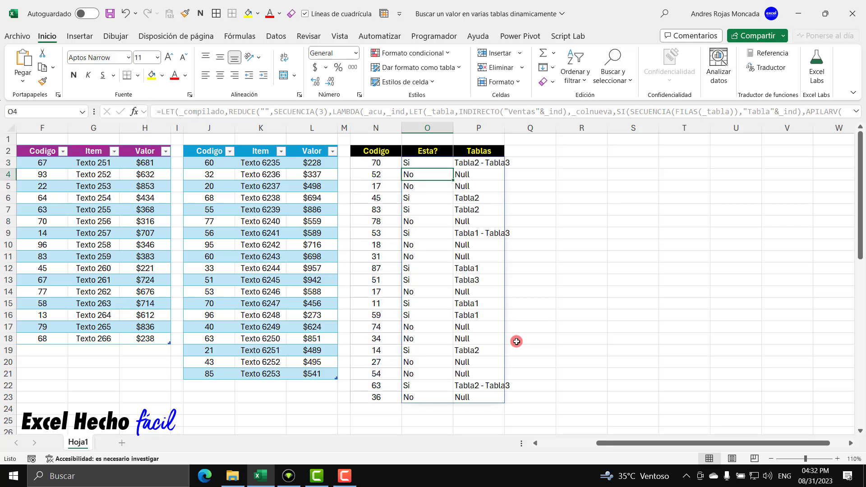
Widen column P to fit the Tablas results
{"action": "double_click", "coordinate": [504, 128]}
{"action": "left_click_drag", "start_coordinate": [512, 129], "coordinate": [516, 129]}
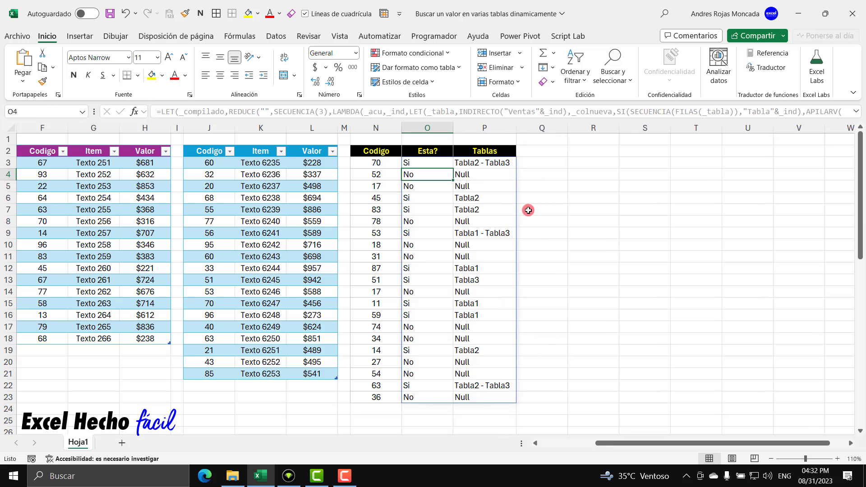
Compare the Esta? and Tablas results for code 70 with its matching rows in the second and third tables
{"action": "left_click", "coordinate": [407, 162]}
{"action": "left_click_drag", "start_coordinate": [611, 443], "coordinate": [546, 444]}
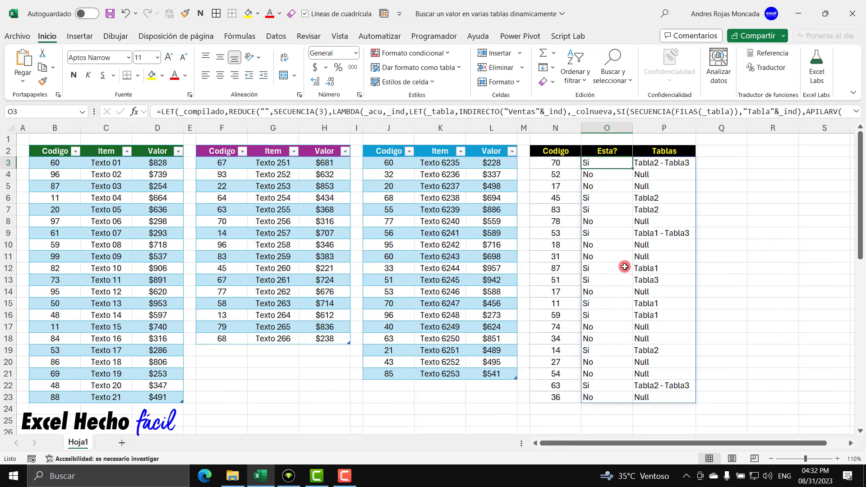
{"action": "left_click", "coordinate": [556, 163]}
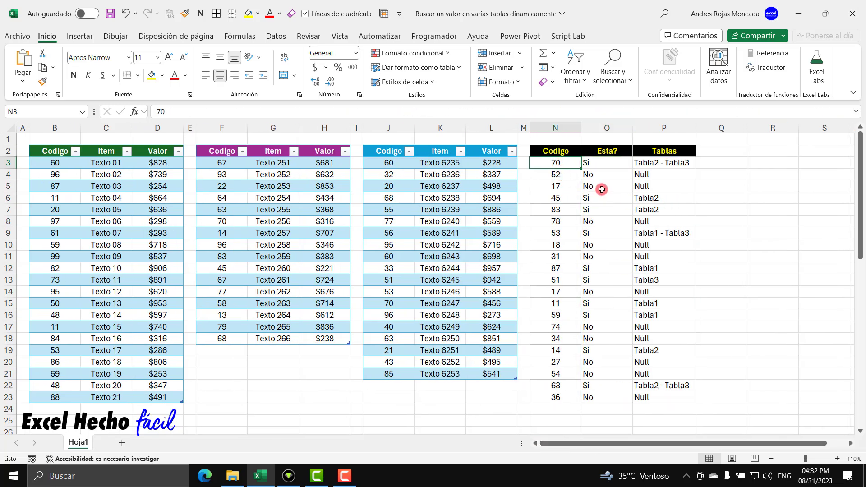
{"action": "left_click", "coordinate": [602, 167]}
{"action": "left_click", "coordinate": [654, 166]}
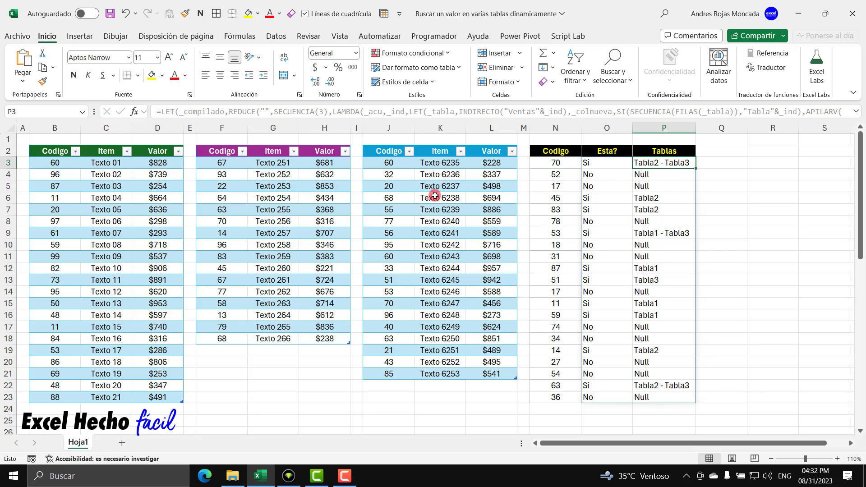
{"action": "left_click_drag", "start_coordinate": [229, 222], "coordinate": [327, 221]}
{"action": "left_click_drag", "start_coordinate": [388, 304], "coordinate": [490, 303]}
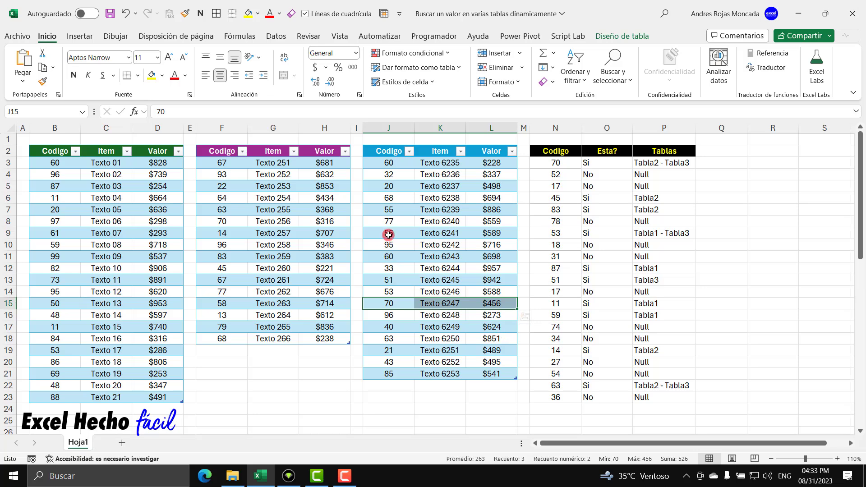
Set the code of Texto 6249 in J17 to 70 to test a duplicate within the third table
{"action": "left_click", "coordinate": [387, 329]}
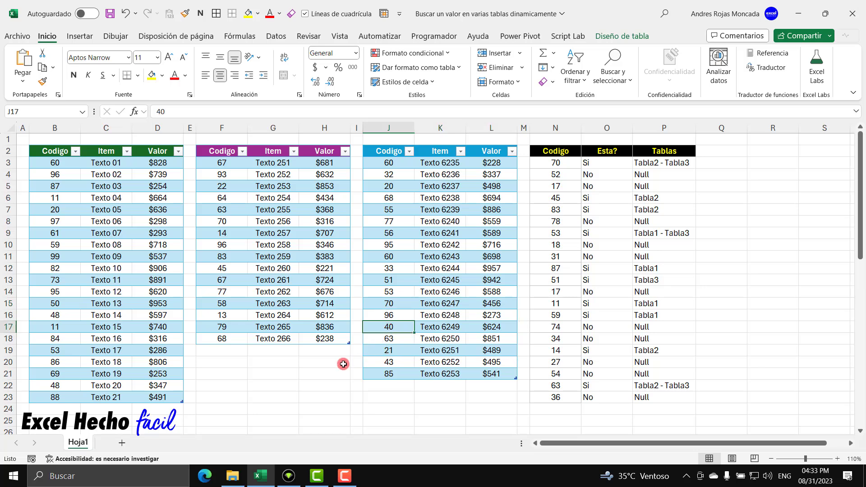
{"action": "type", "text": "7"}
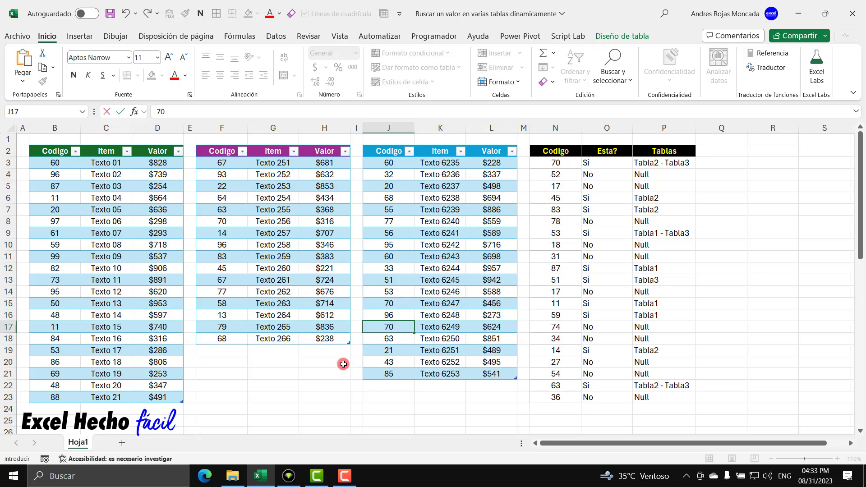
{"action": "key", "text": "Return"}
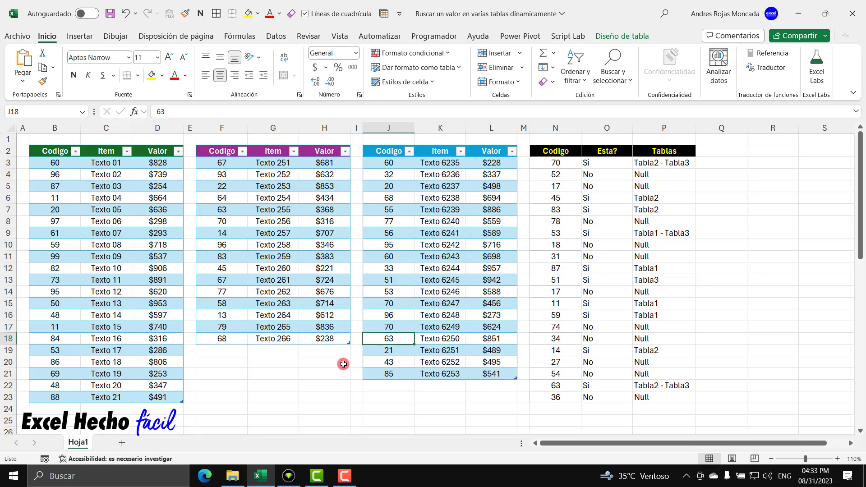
{"action": "left_click", "coordinate": [387, 327]}
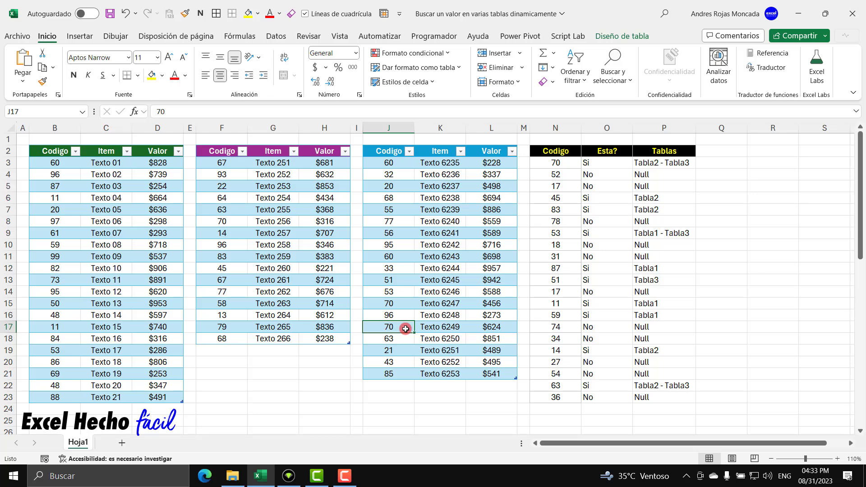
Review the UNICOS part of the formula in O3 and leave the cell without editing it
{"action": "left_click", "coordinate": [605, 166]}
{"action": "key", "text": "F2"}
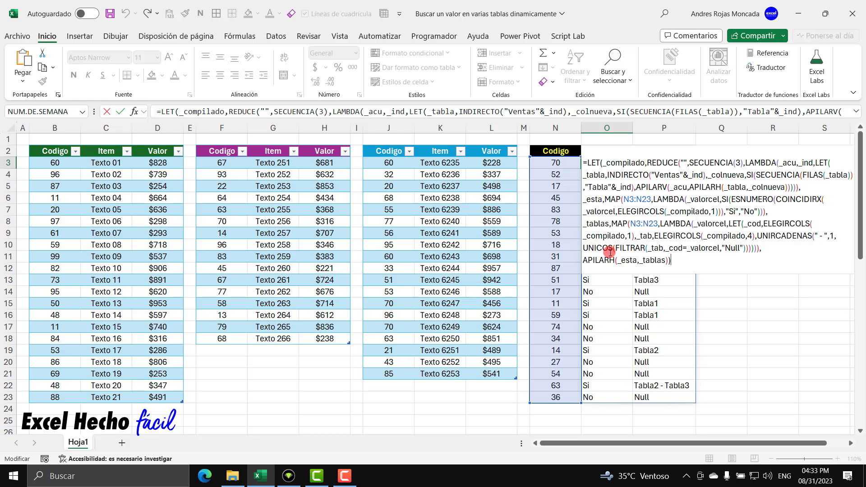
{"action": "key", "text": "ctrl+Return"}
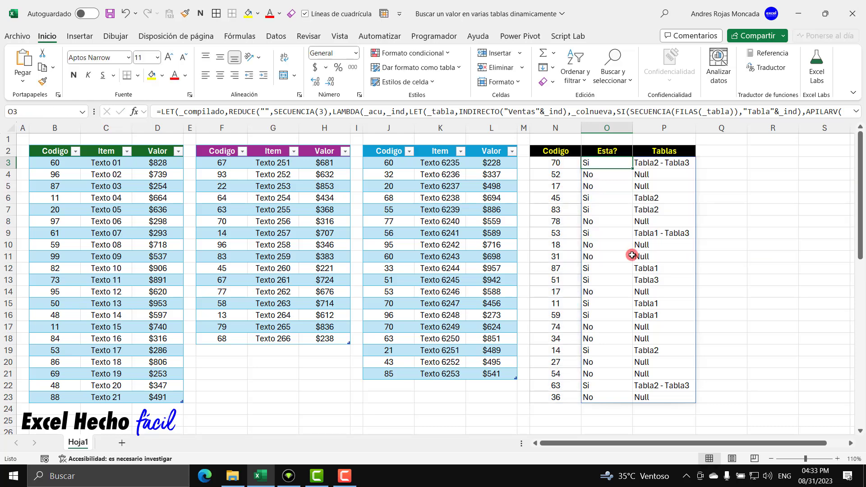
Restore the code of Texto 6249 in J17 to 40
{"action": "left_click", "coordinate": [394, 302]}
{"action": "left_click", "coordinate": [390, 327]}
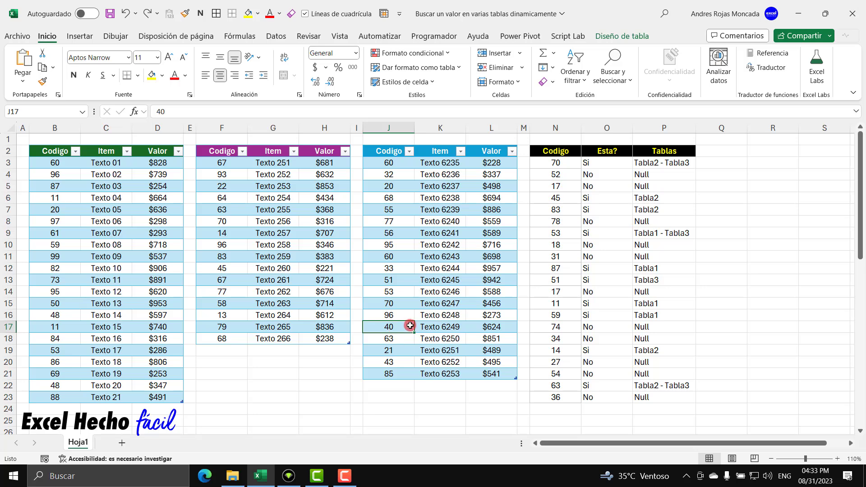
Examine the Esta? and Tablas results for the unmatched codes 52, 17 and 78
{"action": "left_click_drag", "start_coordinate": [565, 186], "coordinate": [647, 189]}
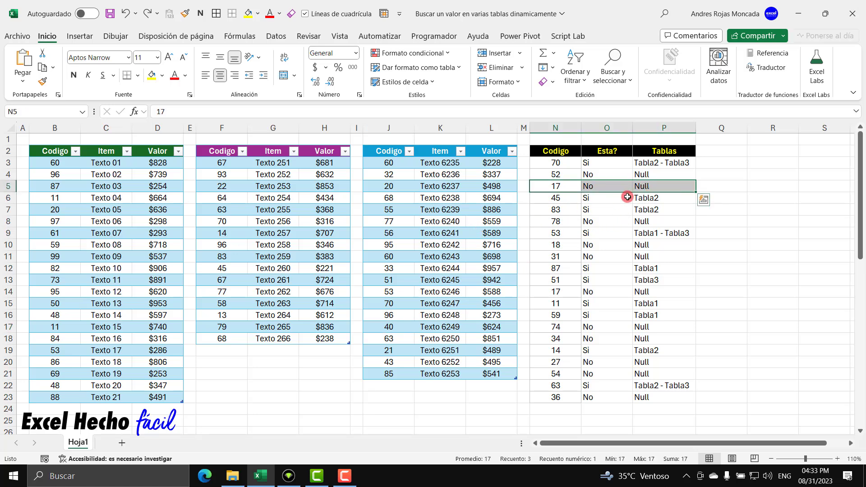
{"action": "left_click", "coordinate": [645, 187]}
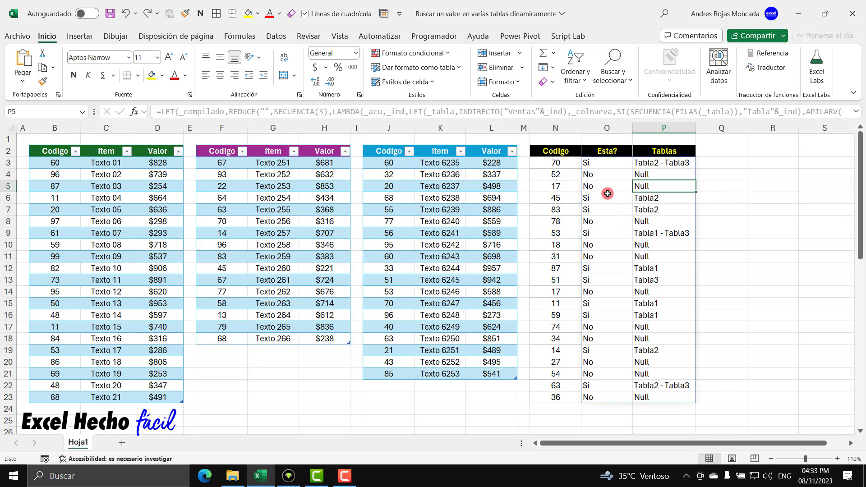
{"action": "left_click_drag", "start_coordinate": [601, 174], "coordinate": [643, 186]}
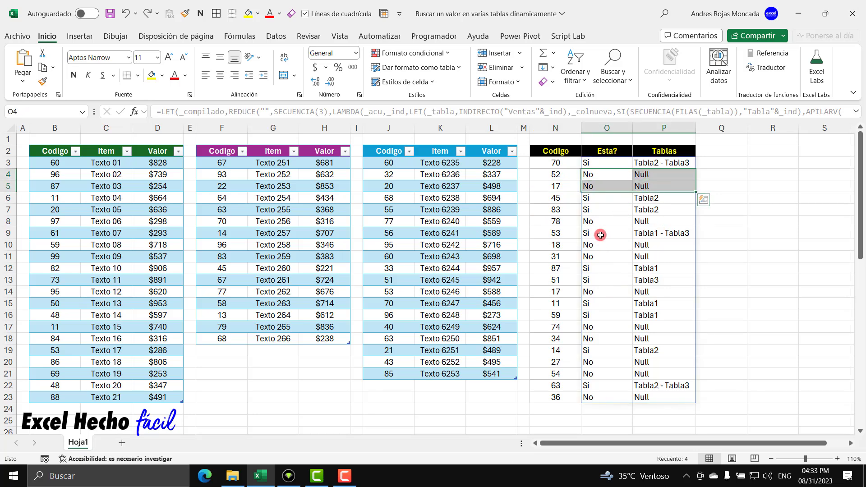
{"action": "left_click_drag", "start_coordinate": [599, 221], "coordinate": [657, 220]}
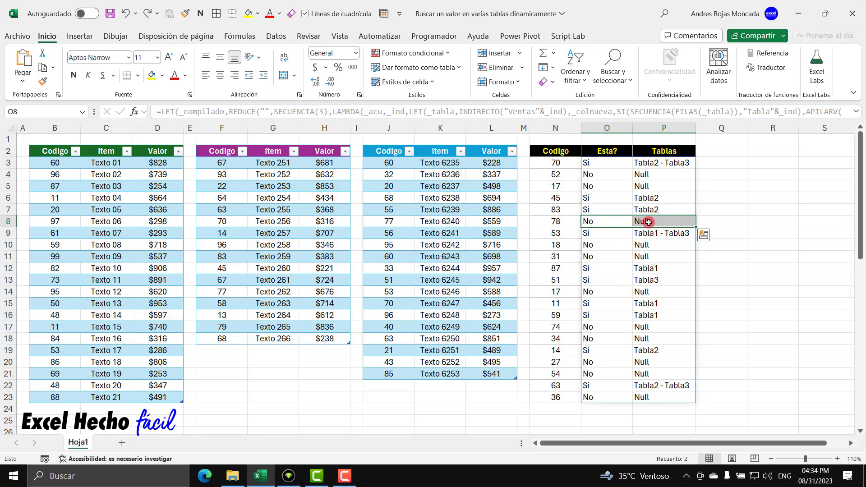
Examine the Esta? and Tablas results for codes 18, 31, 17 and 11, checking code 11 against its row in the first table
{"action": "left_click", "coordinate": [624, 245]}
{"action": "left_click_drag", "start_coordinate": [638, 245], "coordinate": [655, 253]}
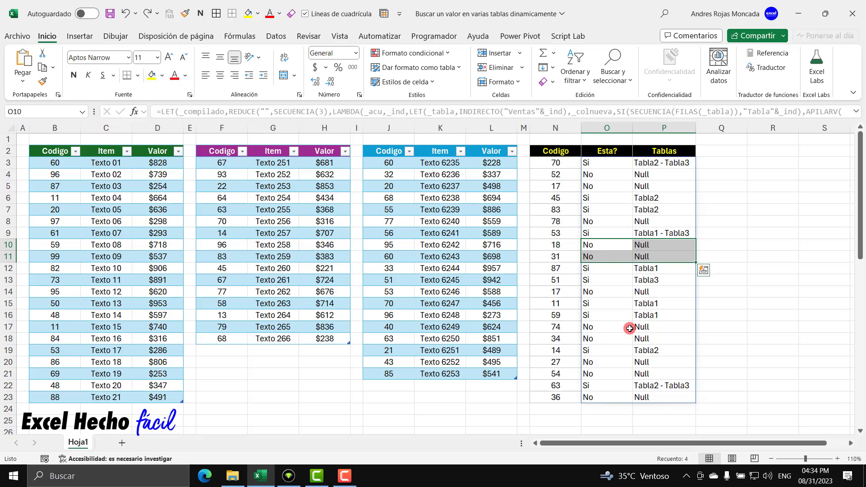
{"action": "left_click_drag", "start_coordinate": [617, 292], "coordinate": [662, 289]}
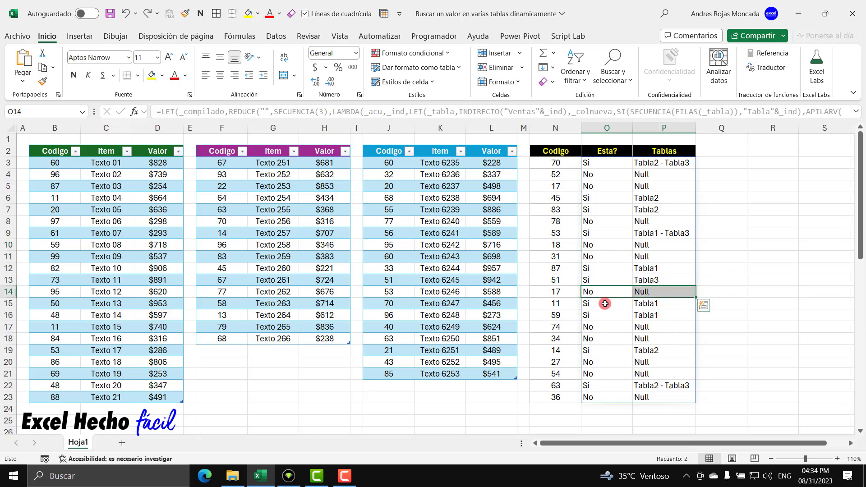
{"action": "left_click_drag", "start_coordinate": [604, 304], "coordinate": [657, 304]}
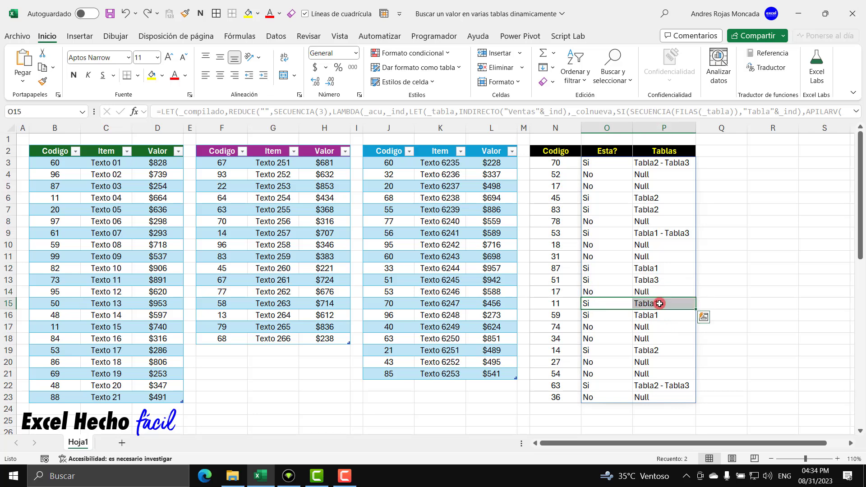
{"action": "left_click", "coordinate": [558, 304]}
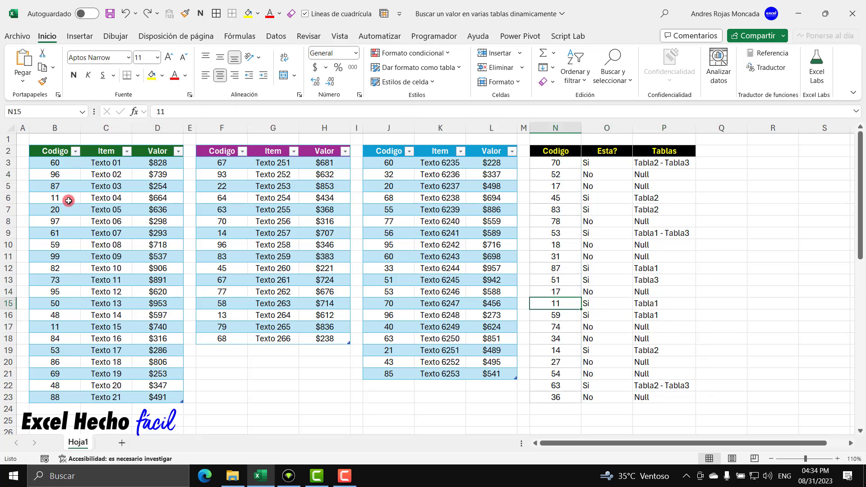
{"action": "left_click_drag", "start_coordinate": [68, 199], "coordinate": [179, 204]}
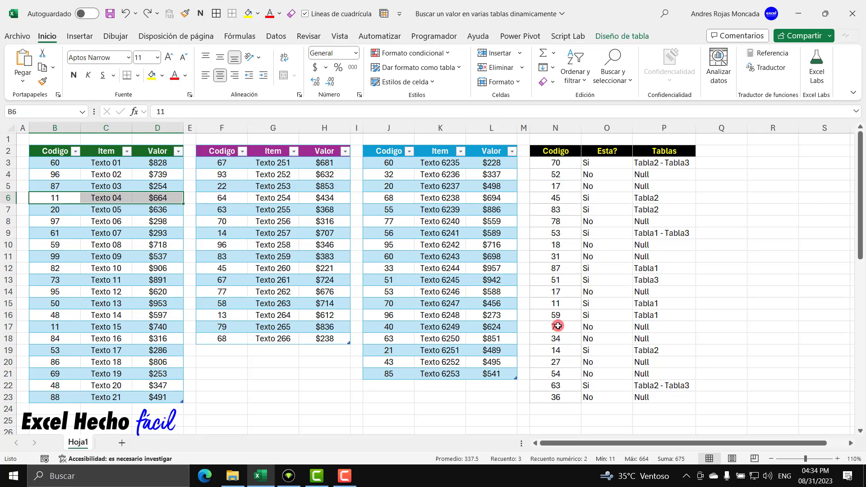
{"action": "left_click_drag", "start_coordinate": [562, 303], "coordinate": [638, 304]}
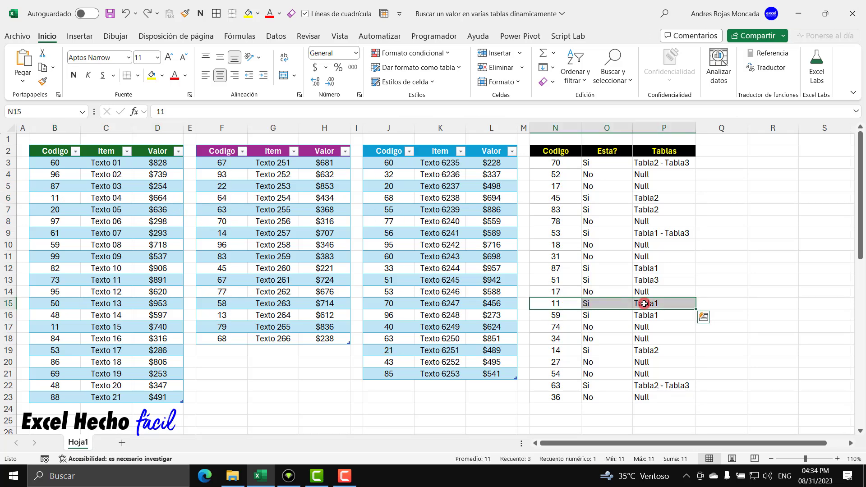
Check the result for code 63 in row 22 against its matching rows in the second and third tables
{"action": "left_click_drag", "start_coordinate": [571, 387], "coordinate": [661, 391]}
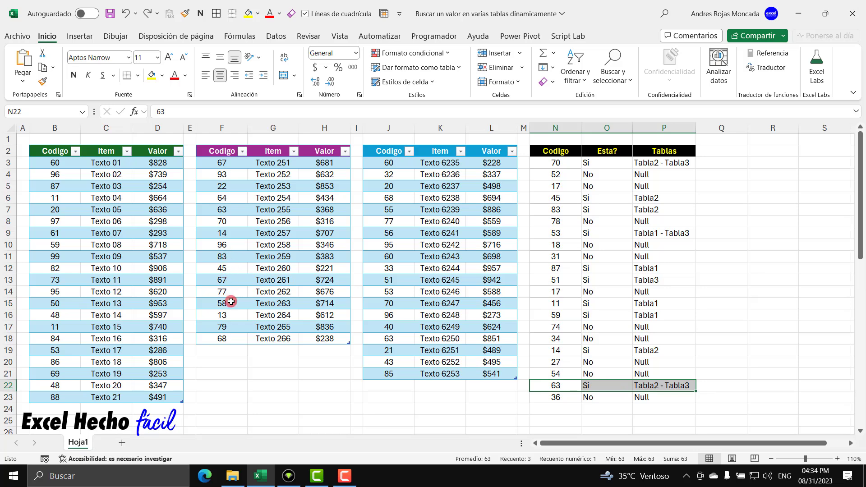
{"action": "left_click_drag", "start_coordinate": [222, 209], "coordinate": [324, 210]}
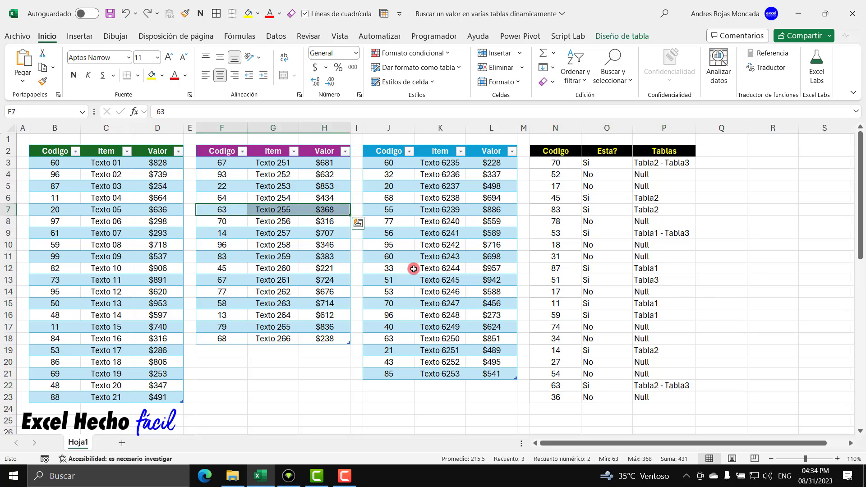
{"action": "left_click", "coordinate": [404, 340]}
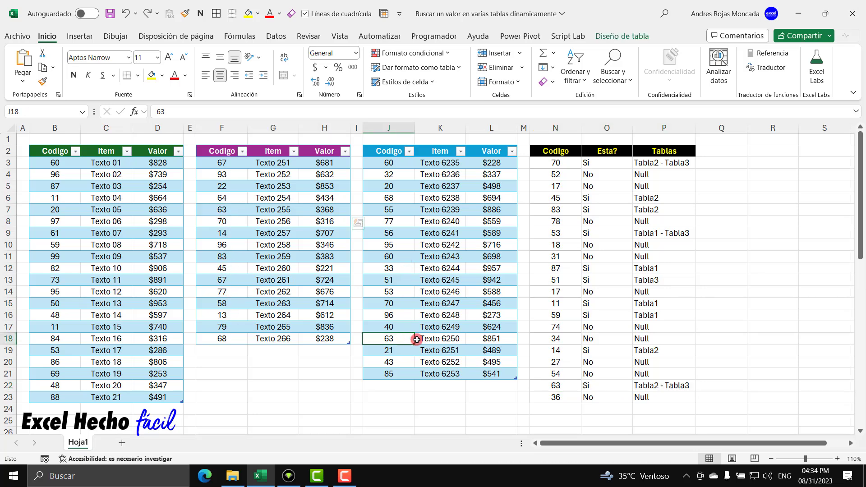
{"action": "left_click_drag", "start_coordinate": [403, 340], "coordinate": [498, 340]}
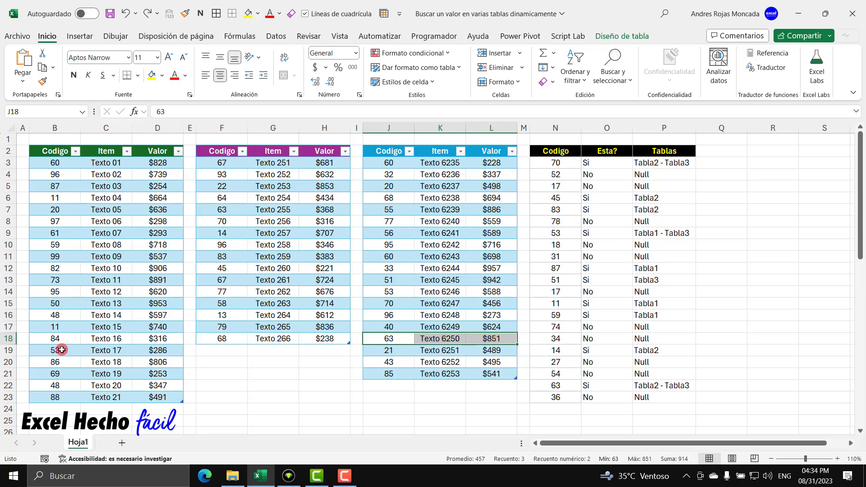
Set the code of Texto 260 in F12 to 53 to test a code shared by all three tables, and undo the change
{"action": "left_click_drag", "start_coordinate": [61, 350], "coordinate": [157, 351]}
{"action": "left_click_drag", "start_coordinate": [397, 292], "coordinate": [485, 292]}
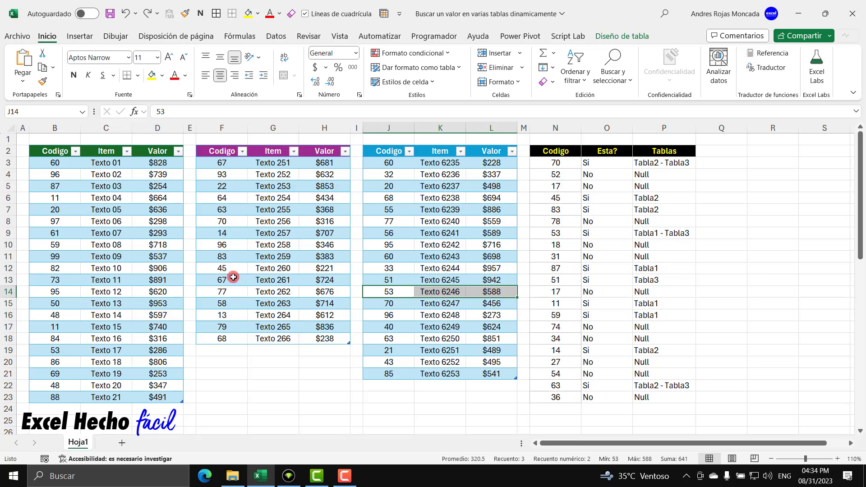
{"action": "left_click", "coordinate": [213, 266]}
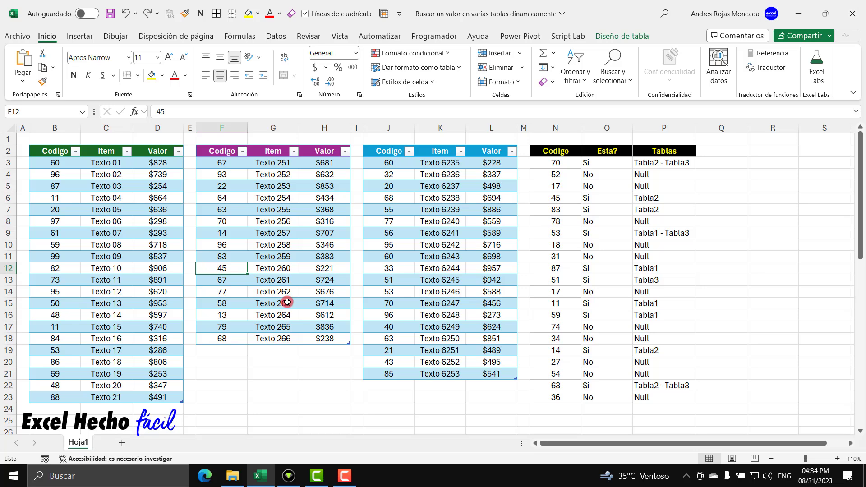
{"action": "type", "text": "4"}
{"action": "type", "text": "53"}
{"action": "key", "text": "Return"}
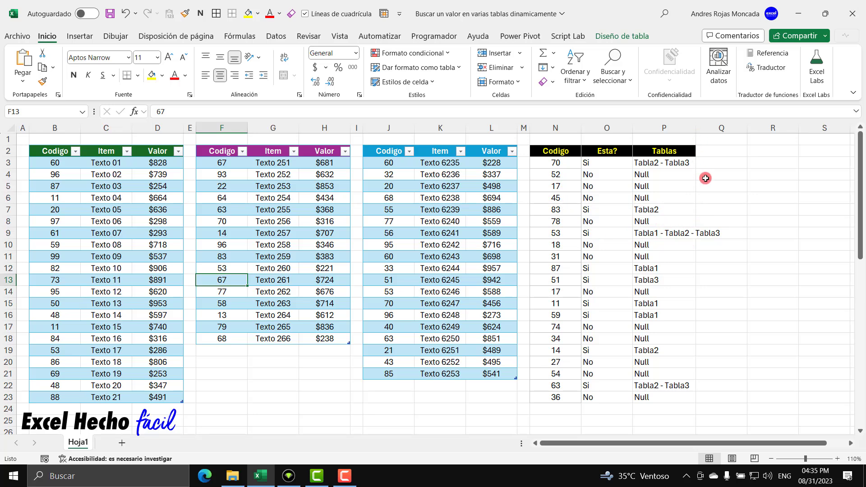
{"action": "key", "text": "ctrl+z"}
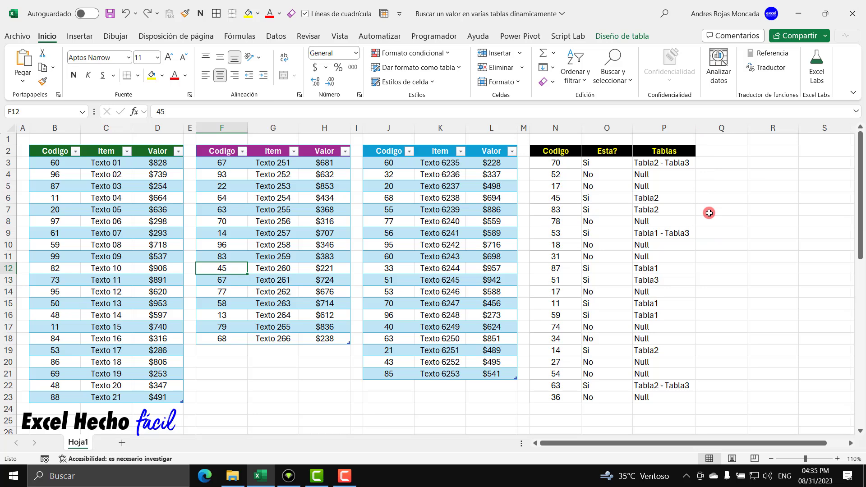
Set the width of the empty column Q to 2 and select cell R2
{"action": "right_click", "coordinate": [722, 128]}
{"action": "left_click", "coordinate": [771, 309]}
{"action": "type", "text": "3"}
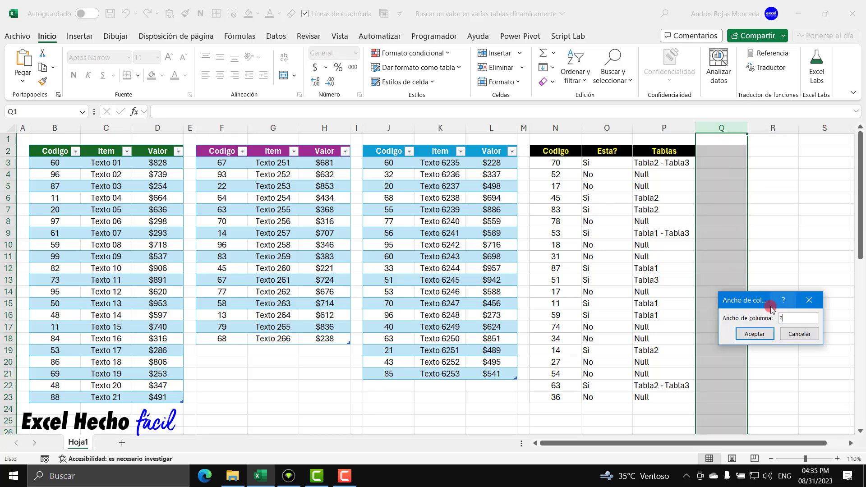
{"action": "key", "text": "Return"}
{"action": "left_click", "coordinate": [733, 153]}
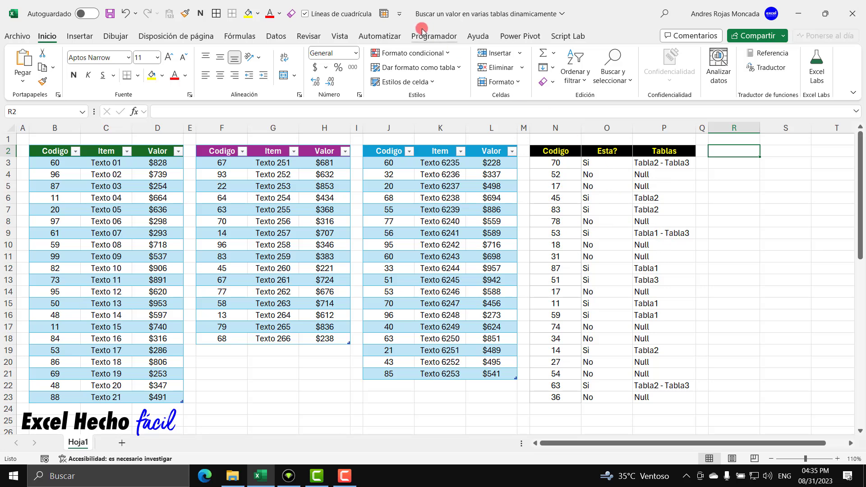
Review the complete formula in O3, leave it without editing, and return to cell R2
{"action": "left_click", "coordinate": [659, 163]}
{"action": "left_click", "coordinate": [615, 163]}
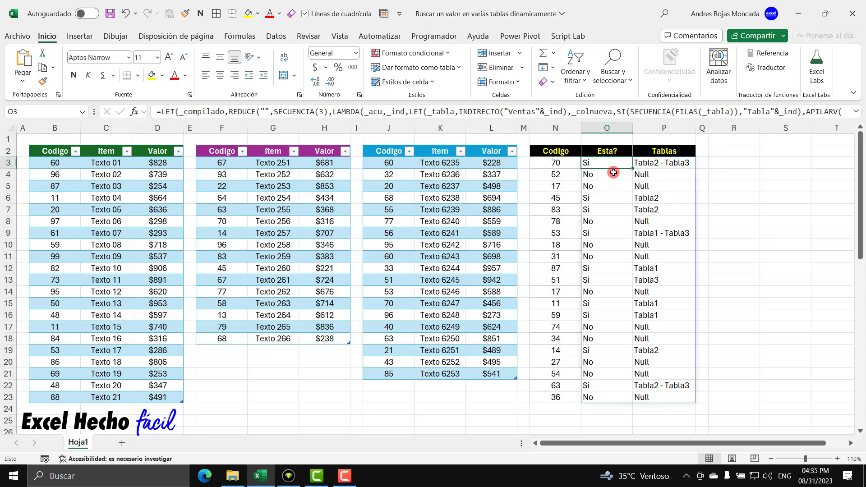
{"action": "key", "text": "F2"}
{"action": "key", "text": "Escape"}
{"action": "left_click", "coordinate": [726, 151]}
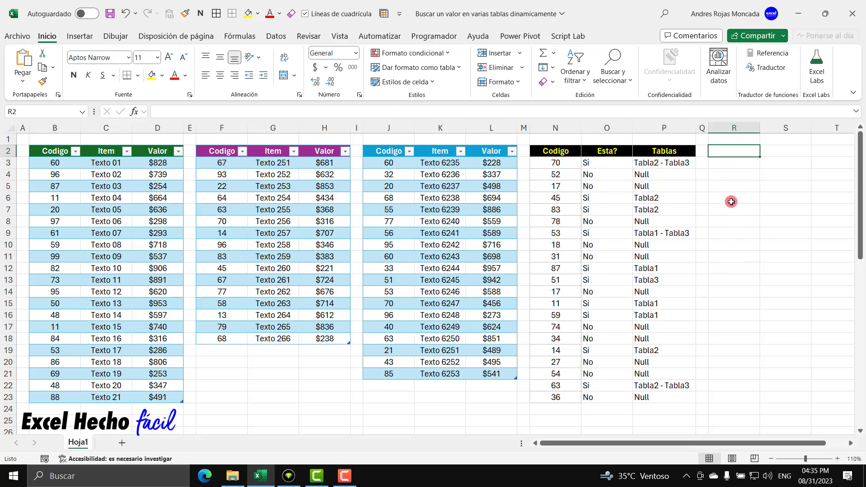